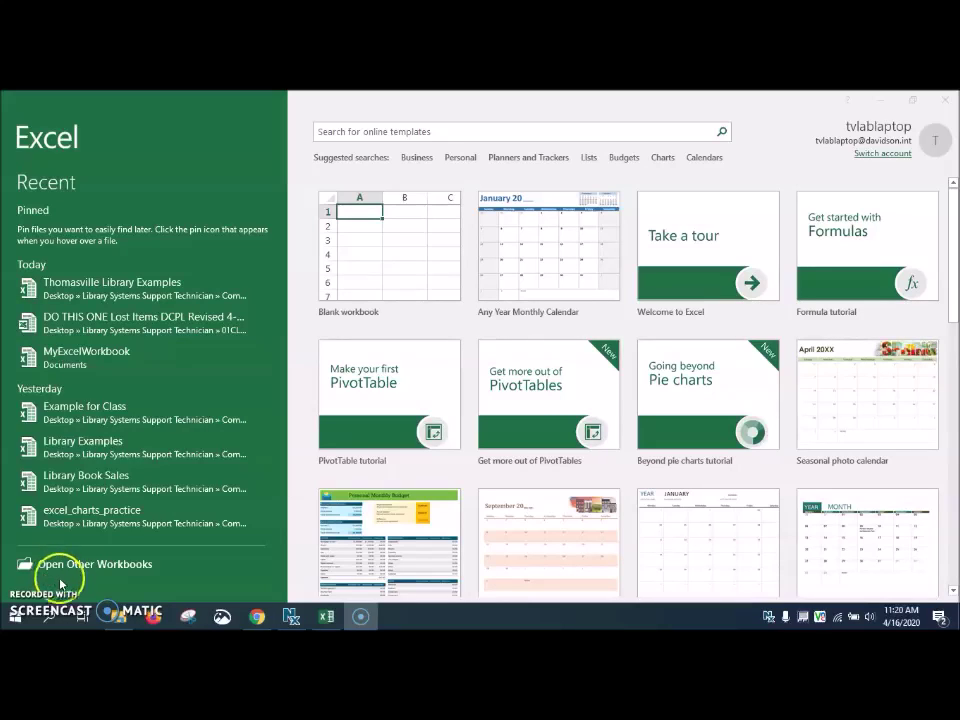
# Step: Create a new blank workbook
pyautogui.click(357, 297)
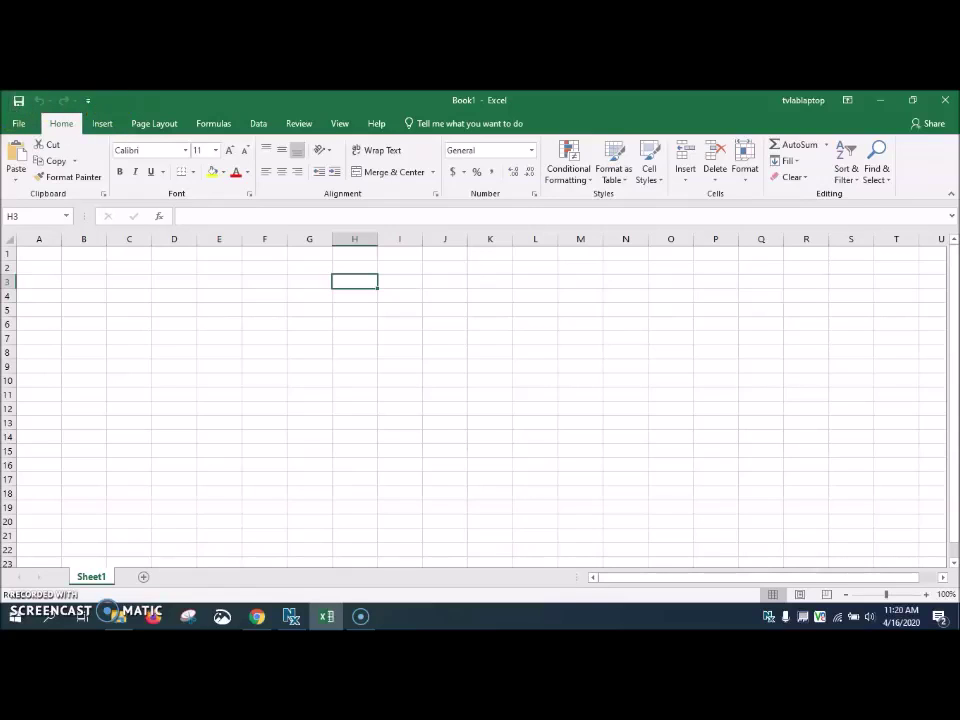
# Step: Minimize and reopen the workbook window, restore it to a smaller size, and maximize it again
pyautogui.click(883, 97)
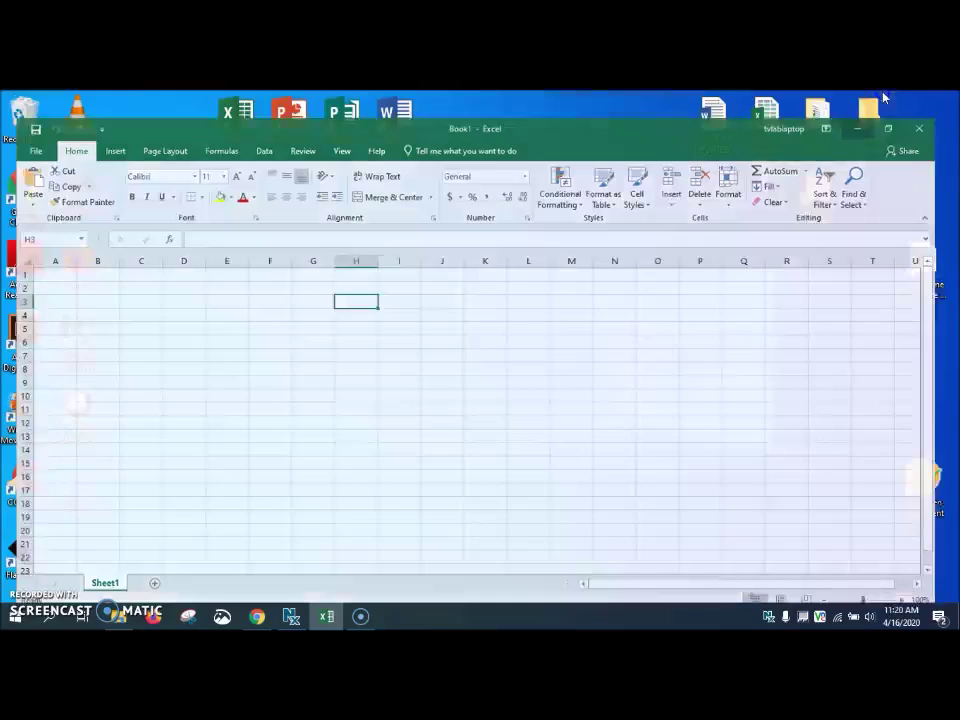
pyautogui.click(325, 617)
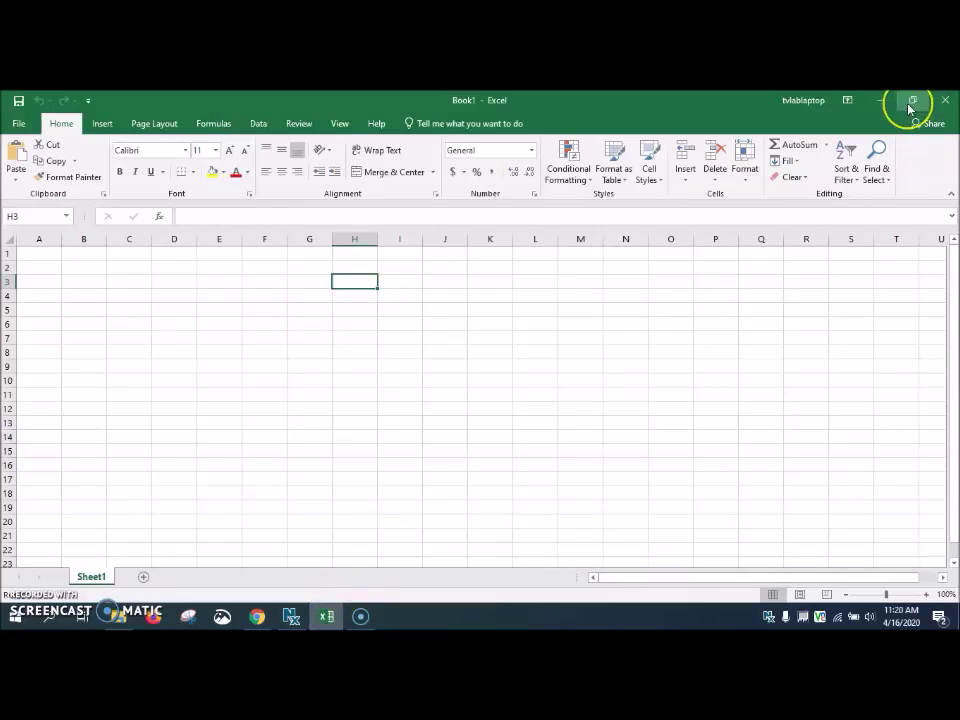
pyautogui.click(912, 100)
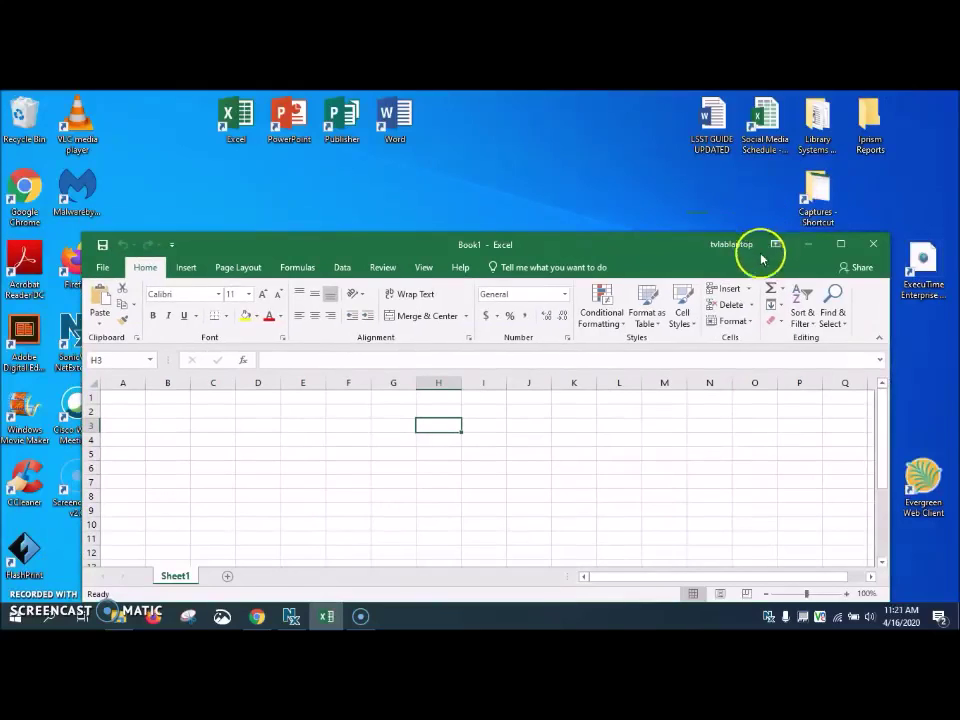
pyautogui.click(839, 245)
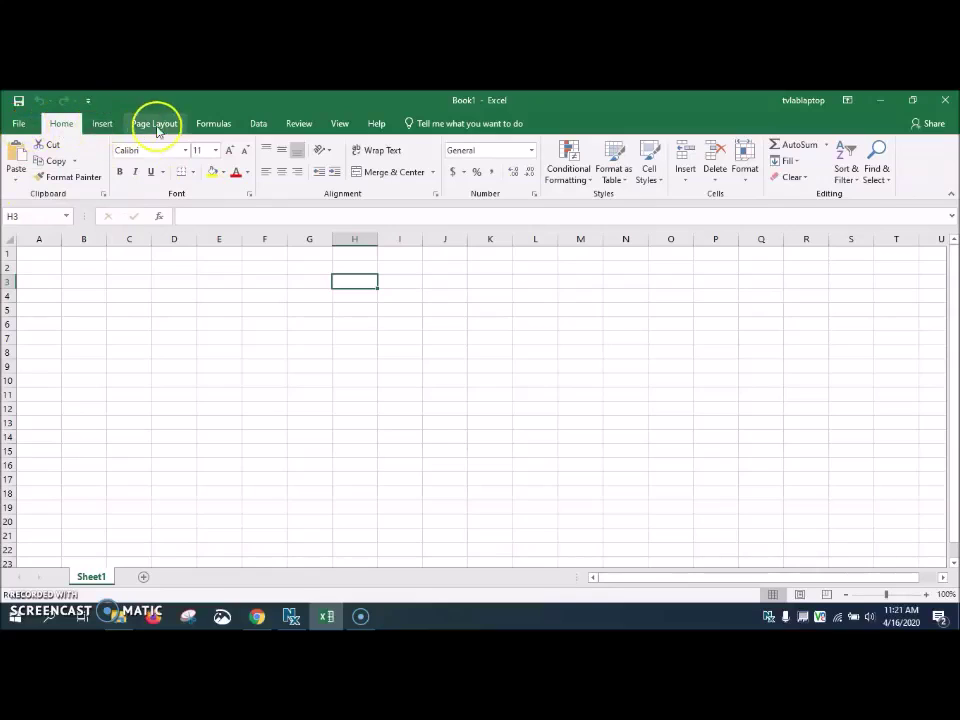
# Step: Look over the Insert and Page Layout command sets and return to the Home commands
pyautogui.click(71, 125)
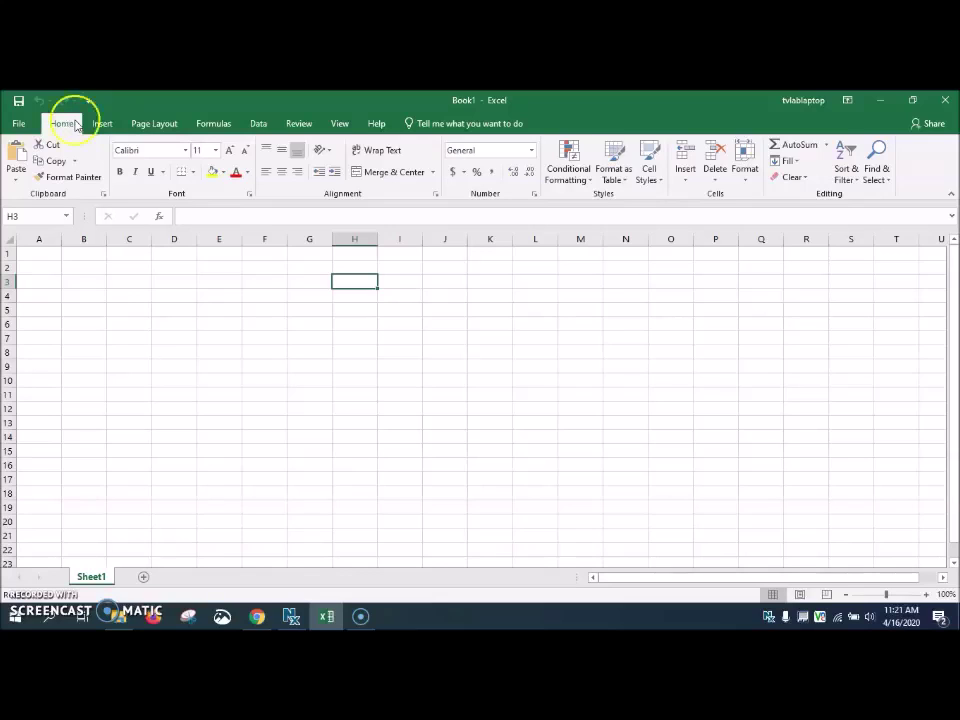
pyautogui.click(72, 126)
pyautogui.click(101, 123)
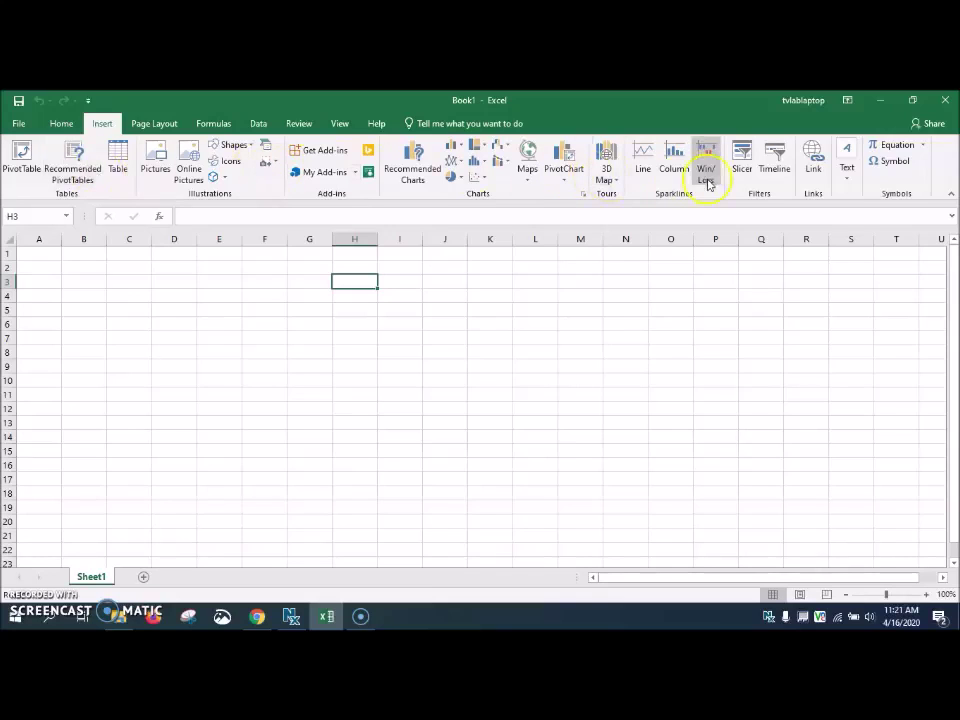
pyautogui.click(148, 128)
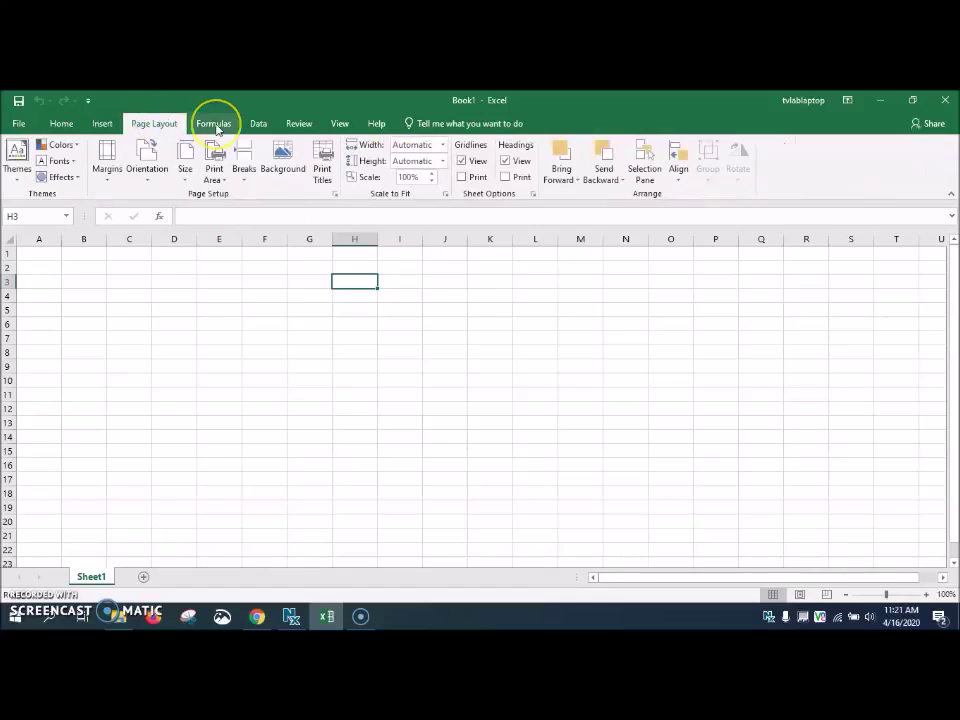
pyautogui.click(68, 123)
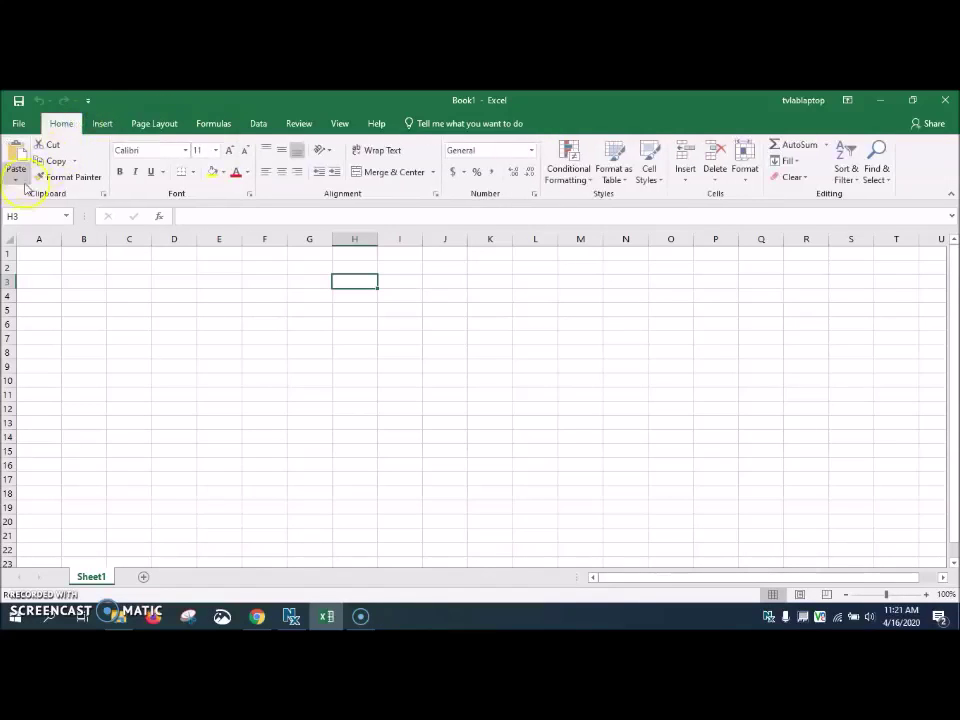
# Step: Examine the cell reference and the formula bar for cell H3, and select cell A1
pyautogui.click(22, 216)
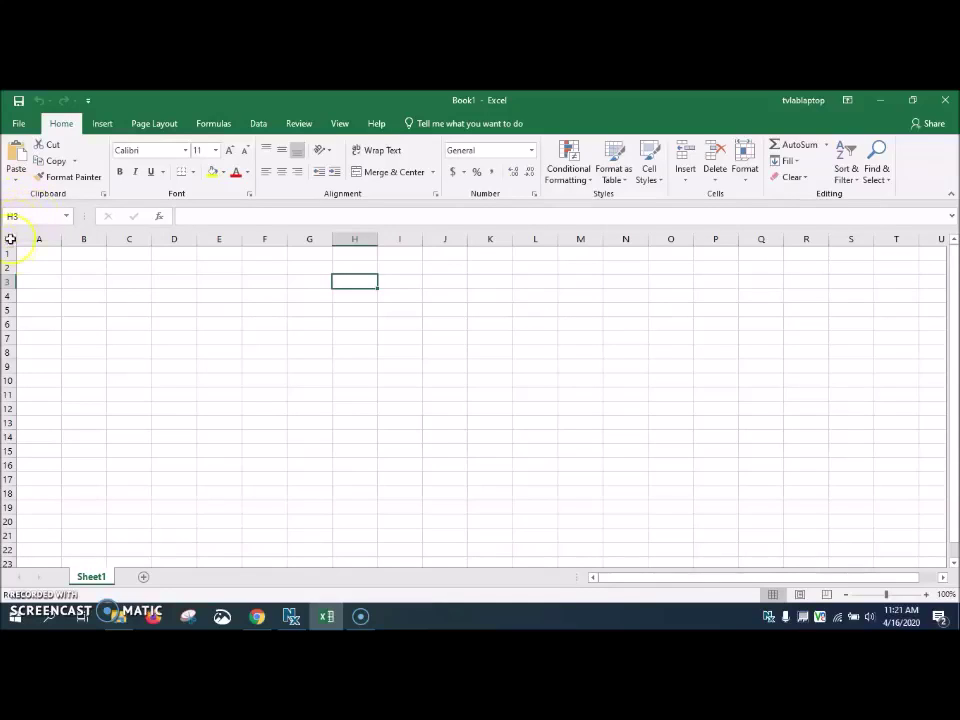
pyautogui.click(342, 281)
pyautogui.click(189, 214)
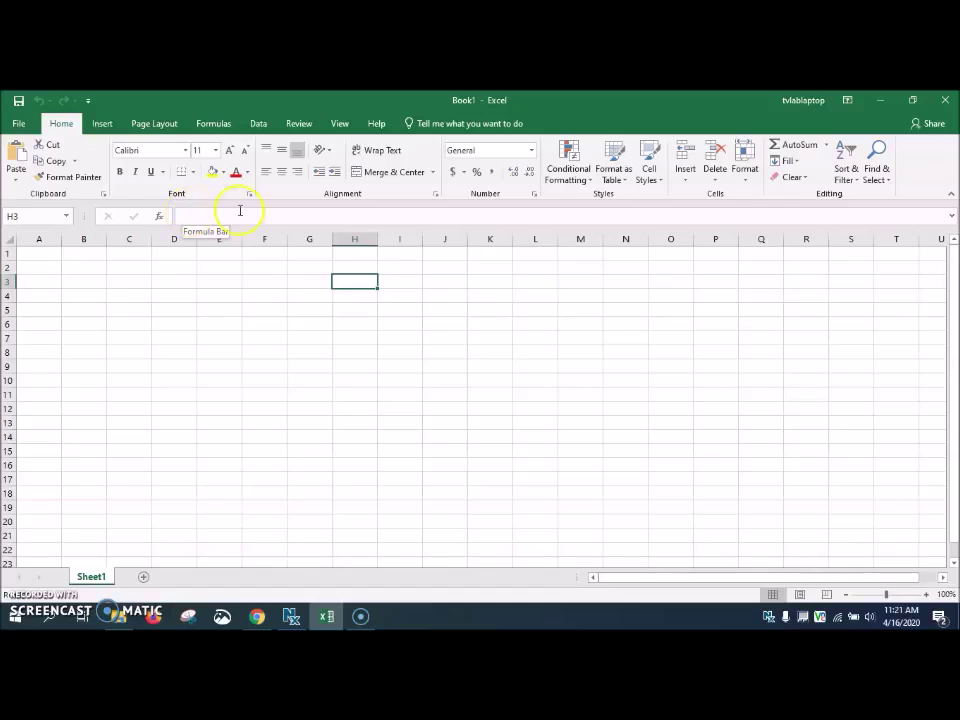
pyautogui.click(188, 216)
pyautogui.click(204, 214)
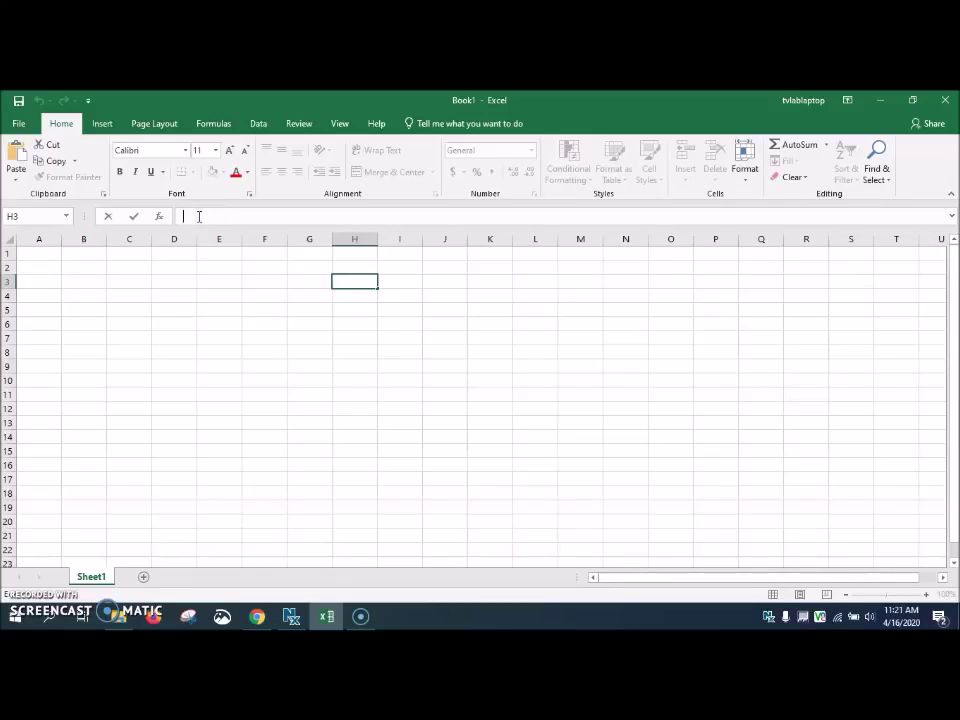
pyautogui.click(48, 256)
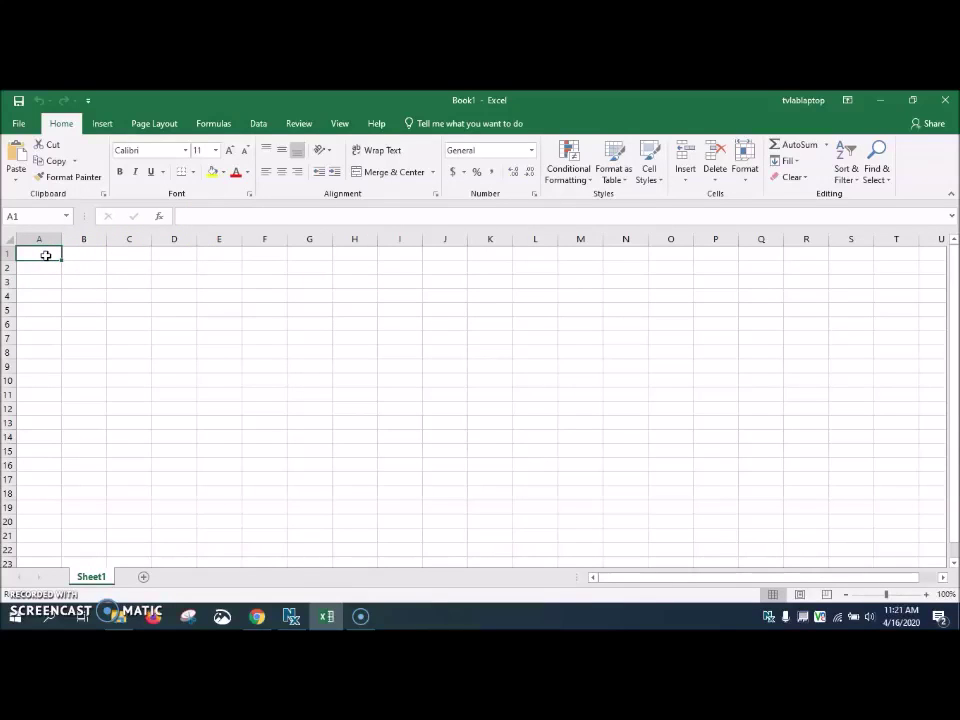
pyautogui.click(19, 216)
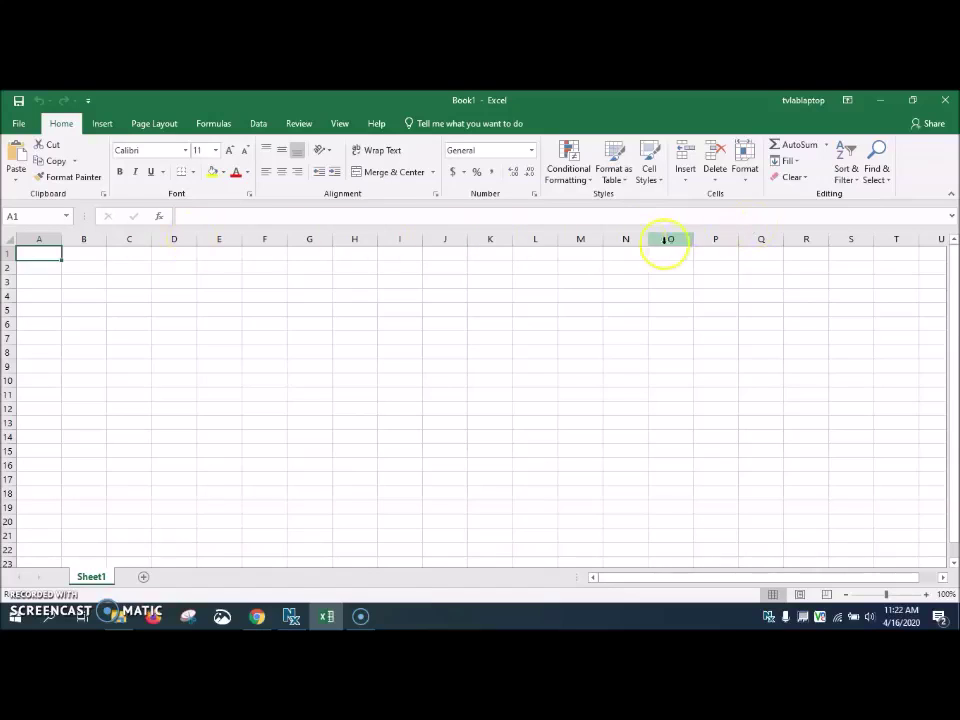
# Step: Select row 1, look through the rows further down the sheet, and return to cell A1
pyautogui.click(5, 255)
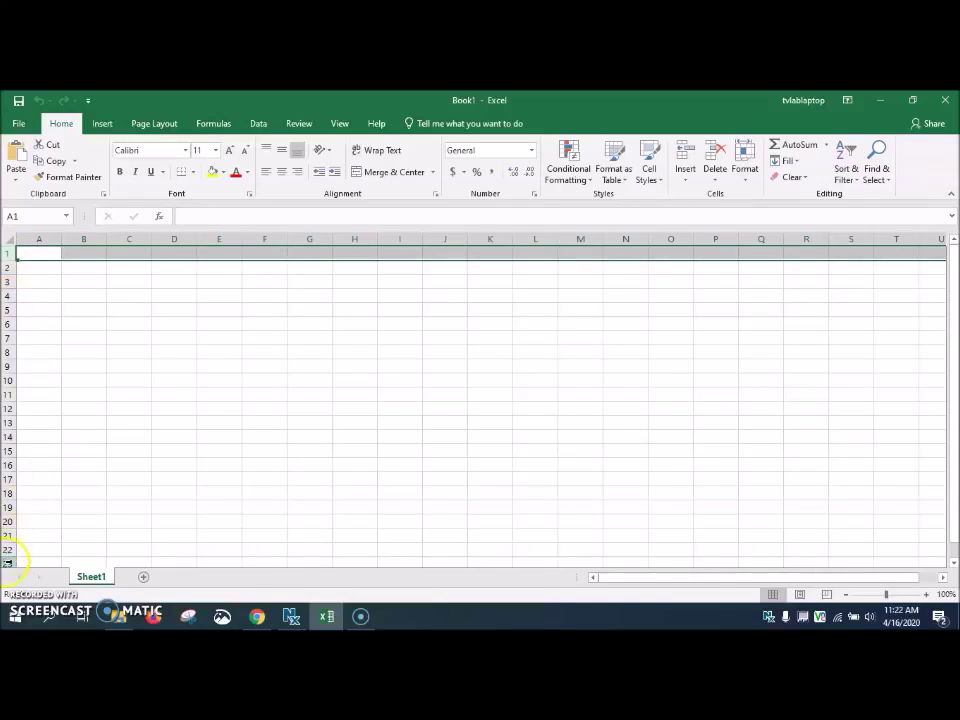
pyautogui.scroll(-10, 86, 435)
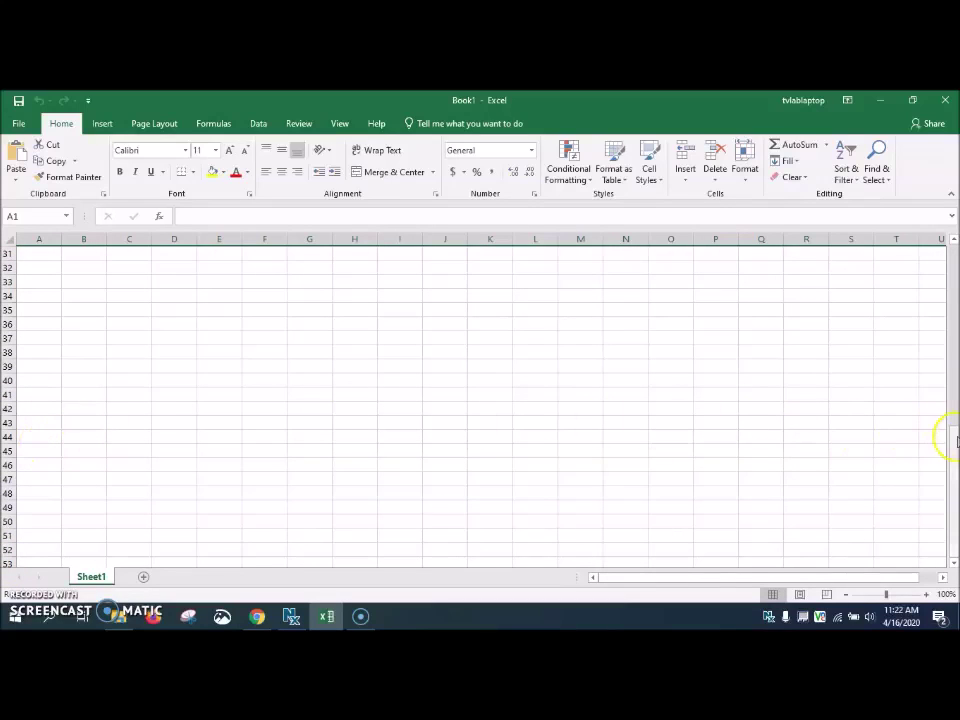
pyautogui.moveTo(955, 437); pyautogui.dragTo(955, 257)
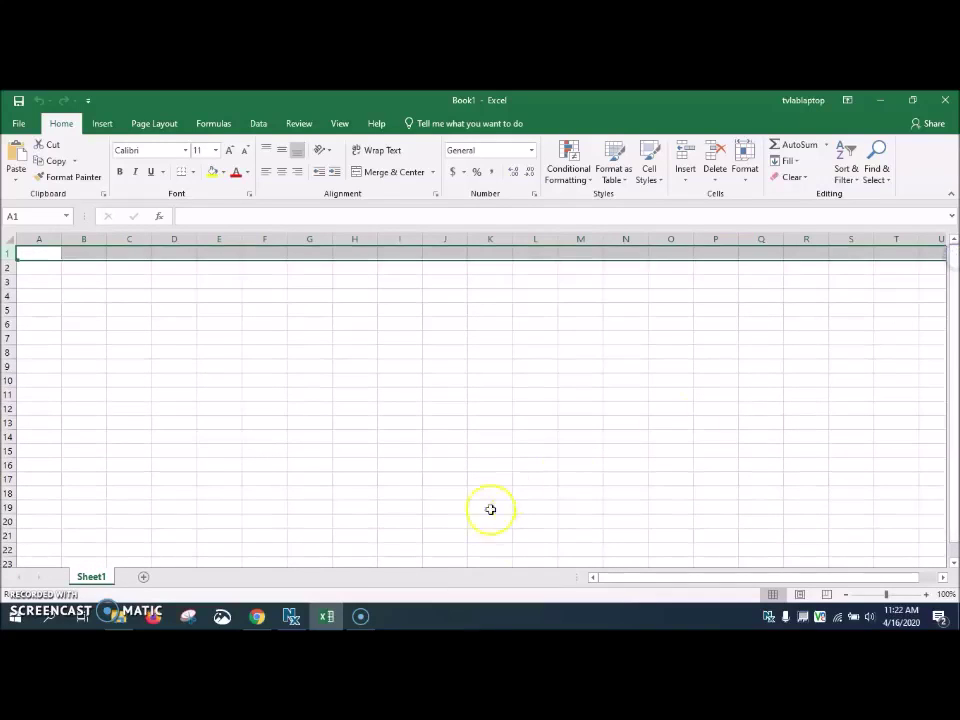
pyautogui.click(56, 252)
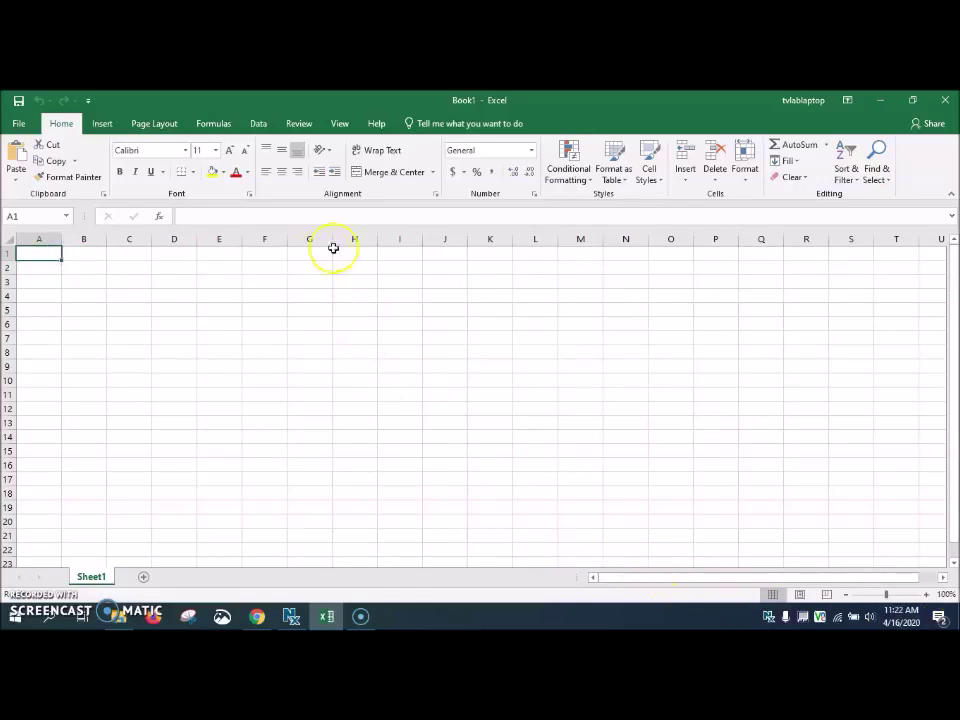
pyautogui.moveTo(647, 583); pyautogui.dragTo(593, 572)
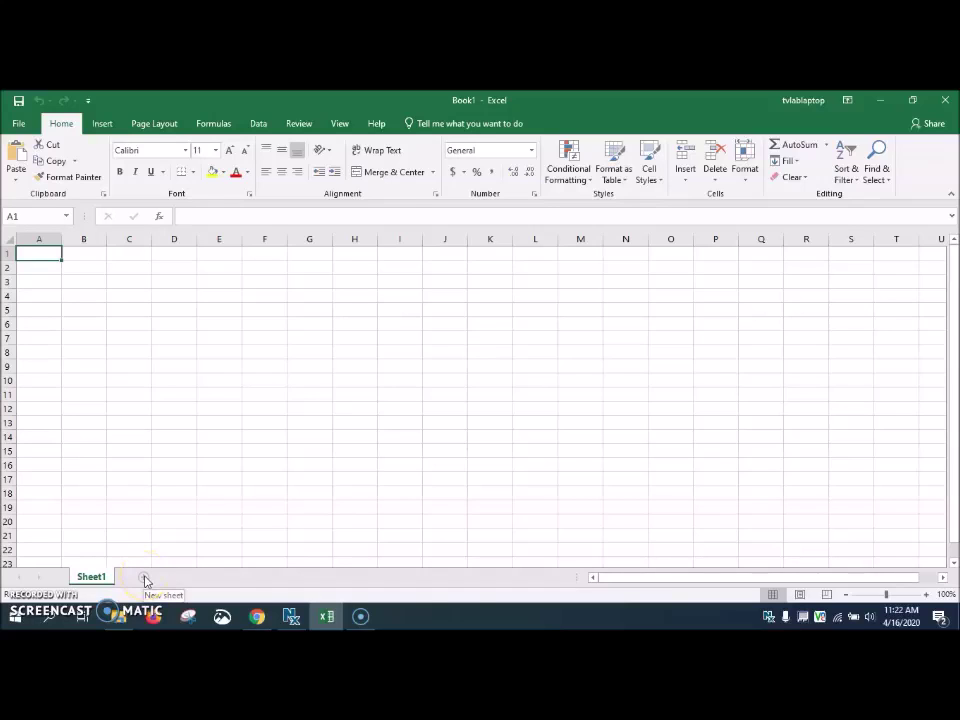
# Step: Add a second worksheet and rename it Examples
pyautogui.click(145, 578)
pyautogui.doubleClick(137, 577)
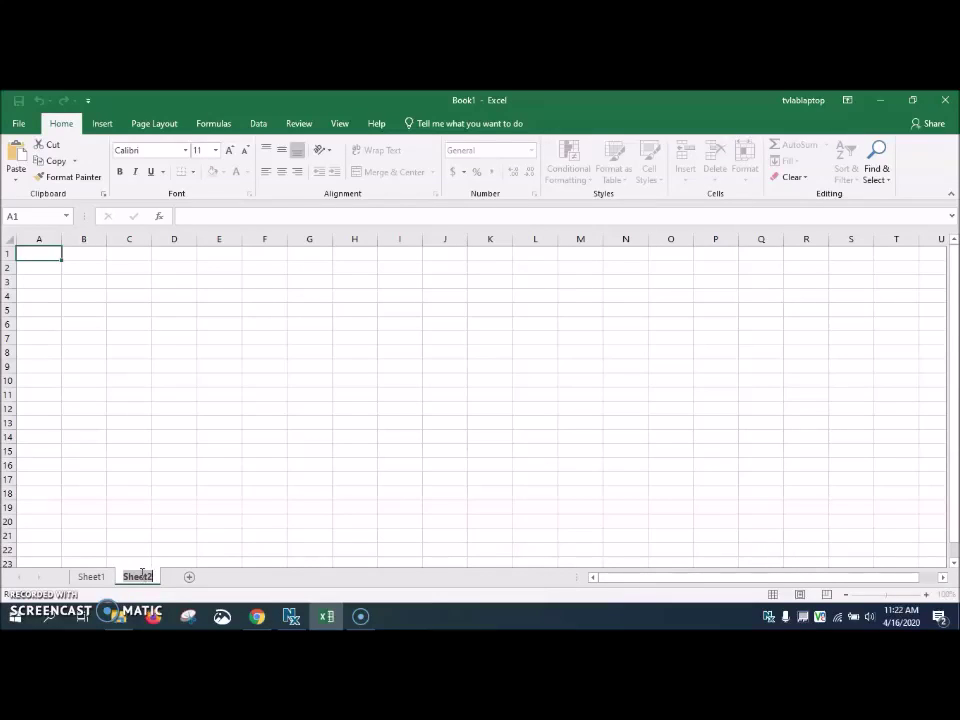
pyautogui.write('W')
pyautogui.write('xamples')
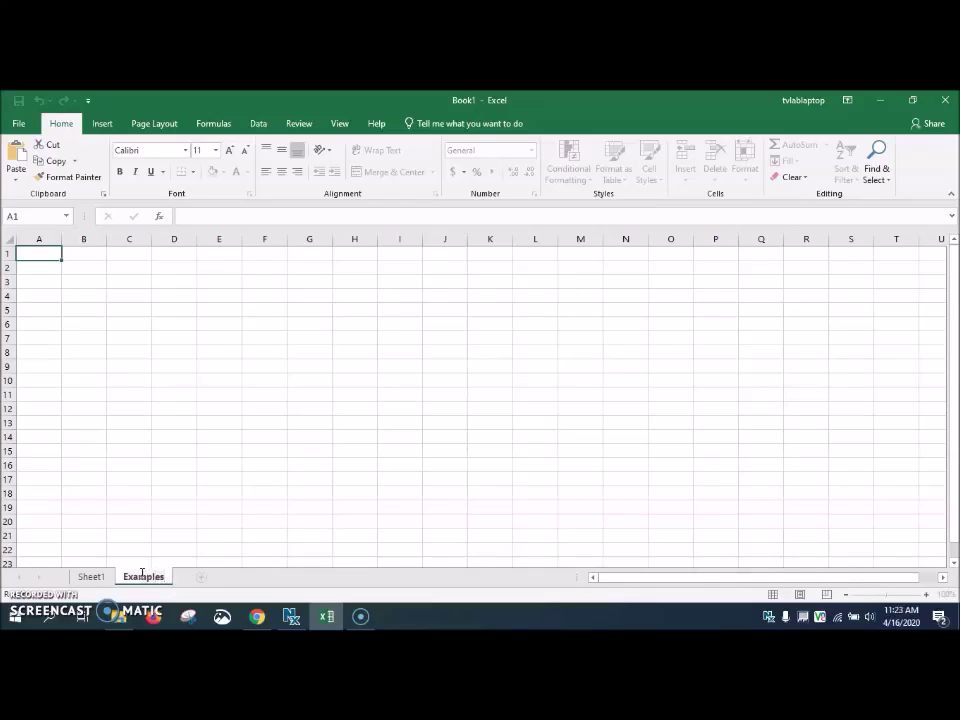
pyautogui.press('Return')
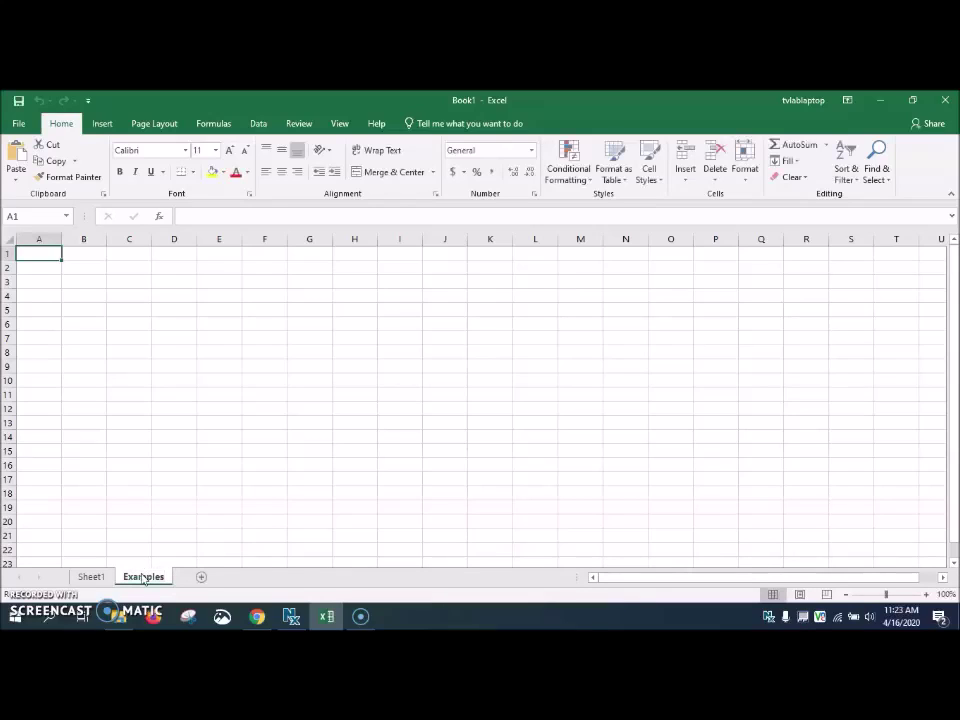
pyautogui.click(134, 581)
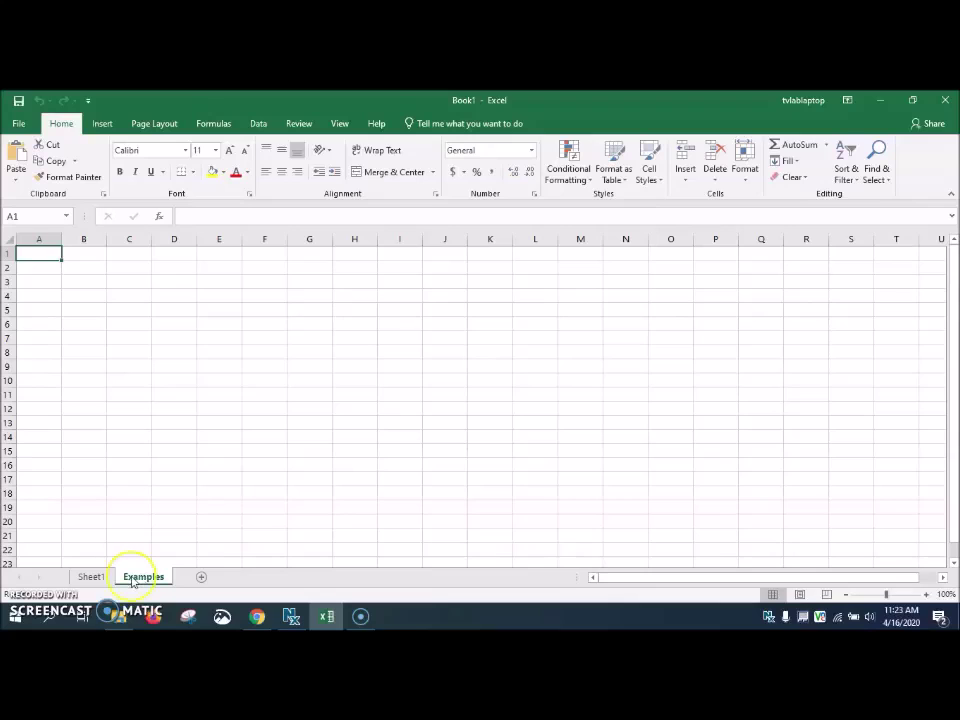
# Step: View the Examples sheet in Page Layout and Page Break Preview, and return it to Normal view
pyautogui.click(802, 595)
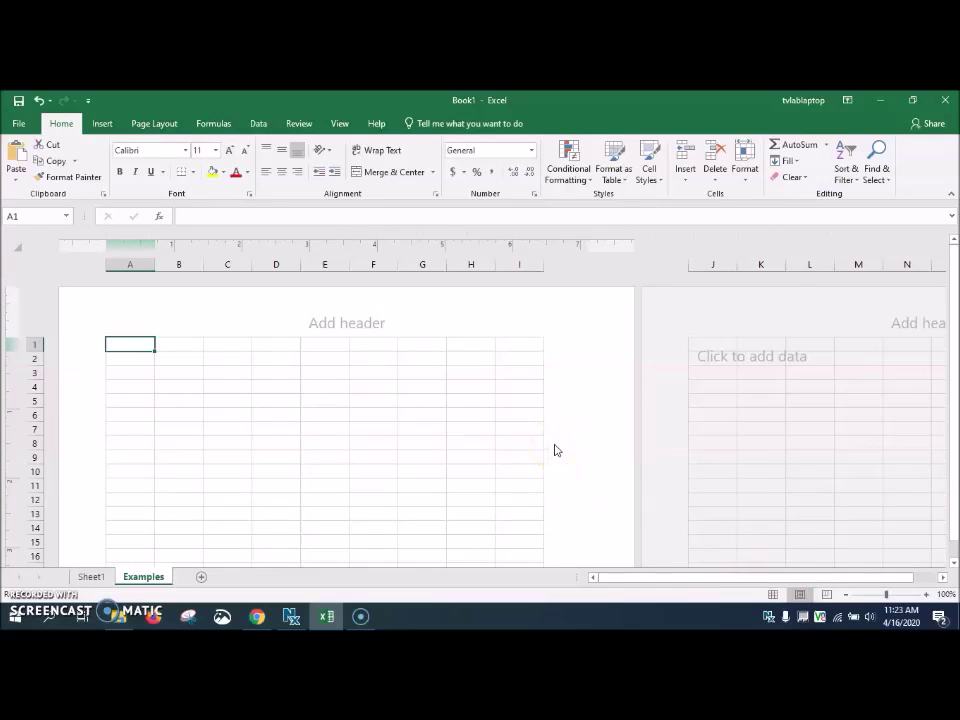
pyautogui.click(827, 595)
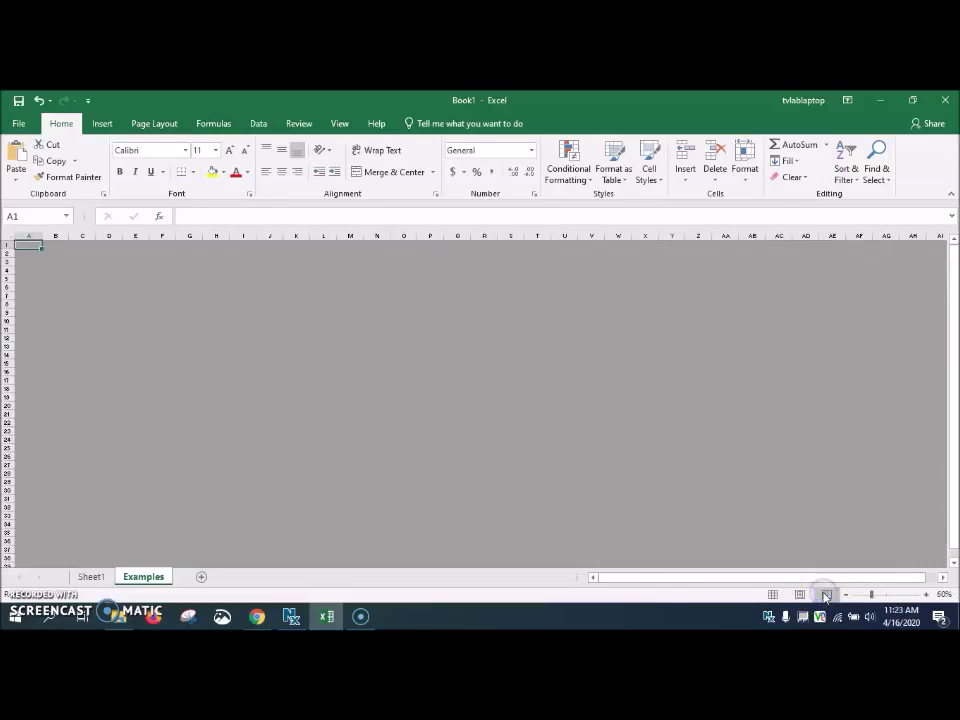
pyautogui.click(771, 595)
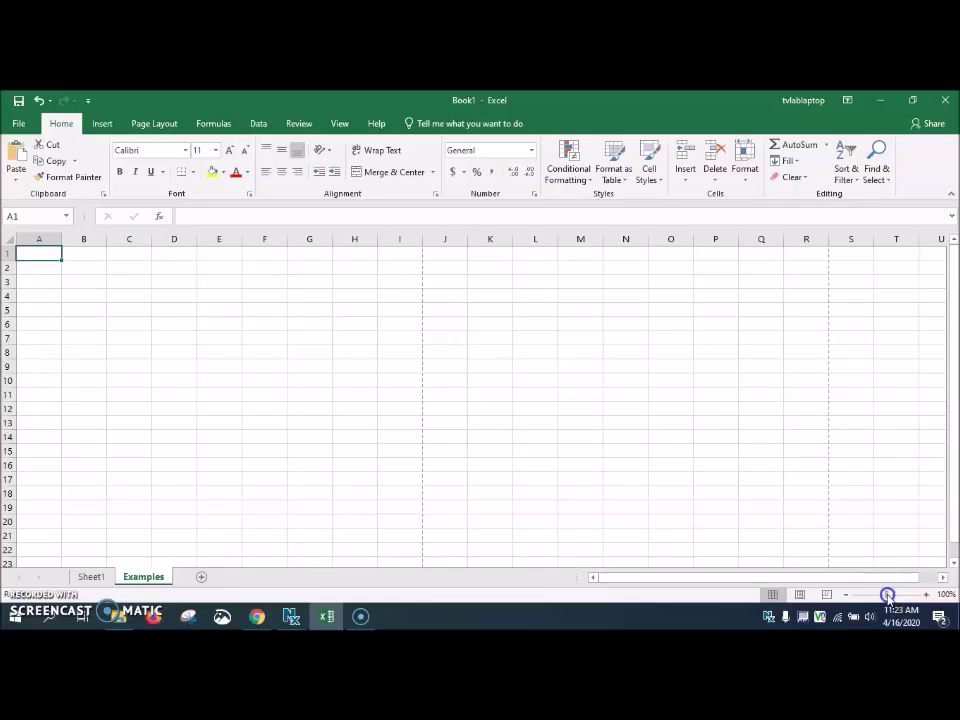
# Step: Try zooming the Examples sheet out and in, and set its zoom to 190%
pyautogui.moveTo(887, 596); pyautogui.dragTo(860, 596)
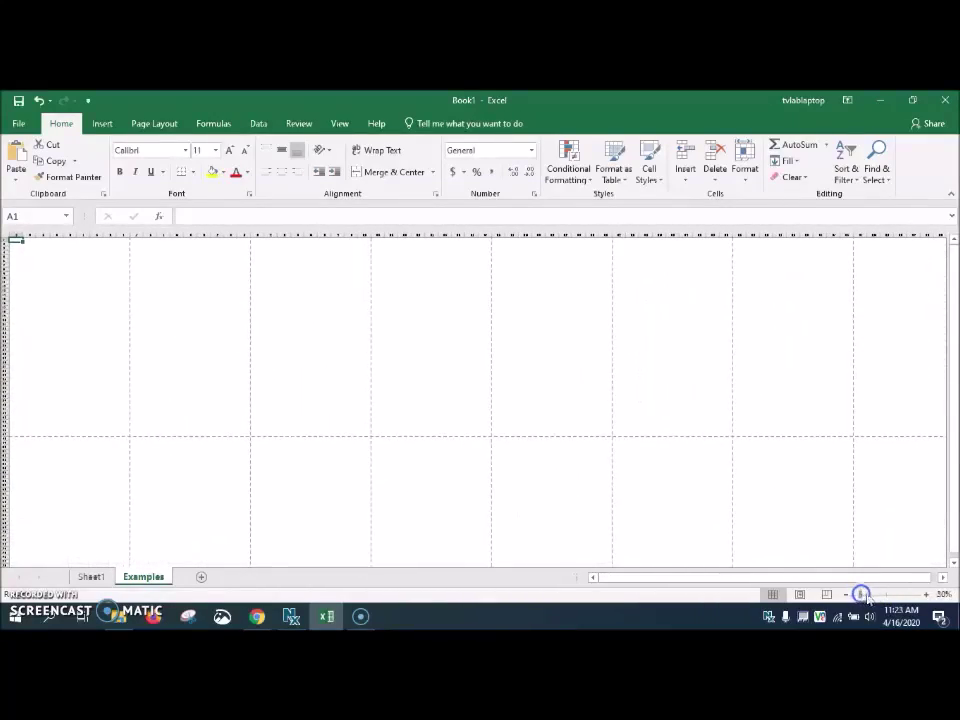
pyautogui.click(927, 595)
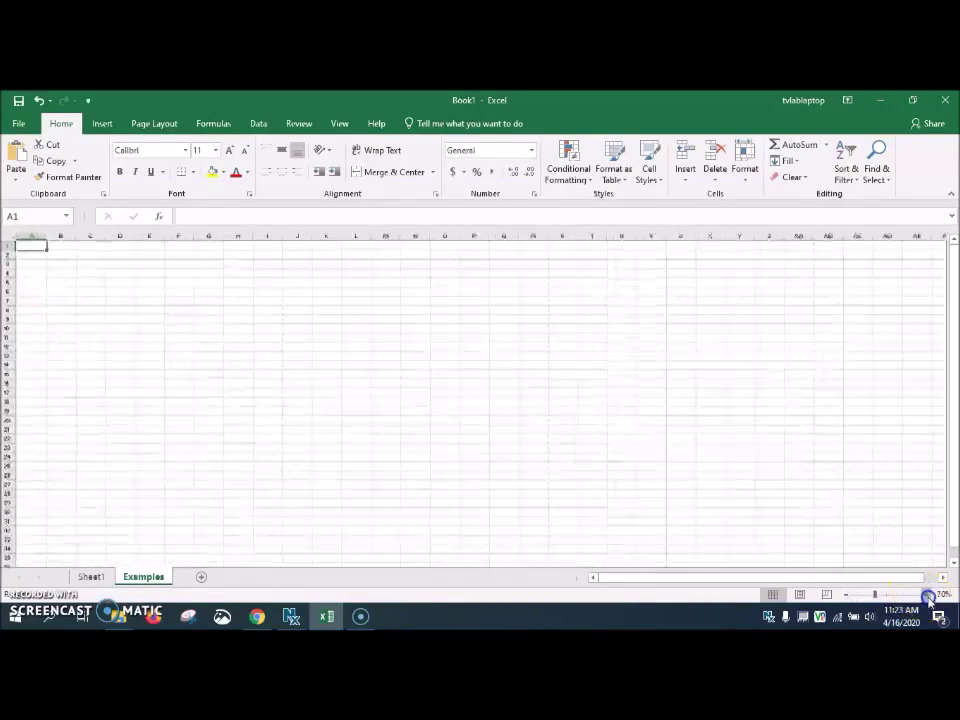
pyautogui.click(927, 595)
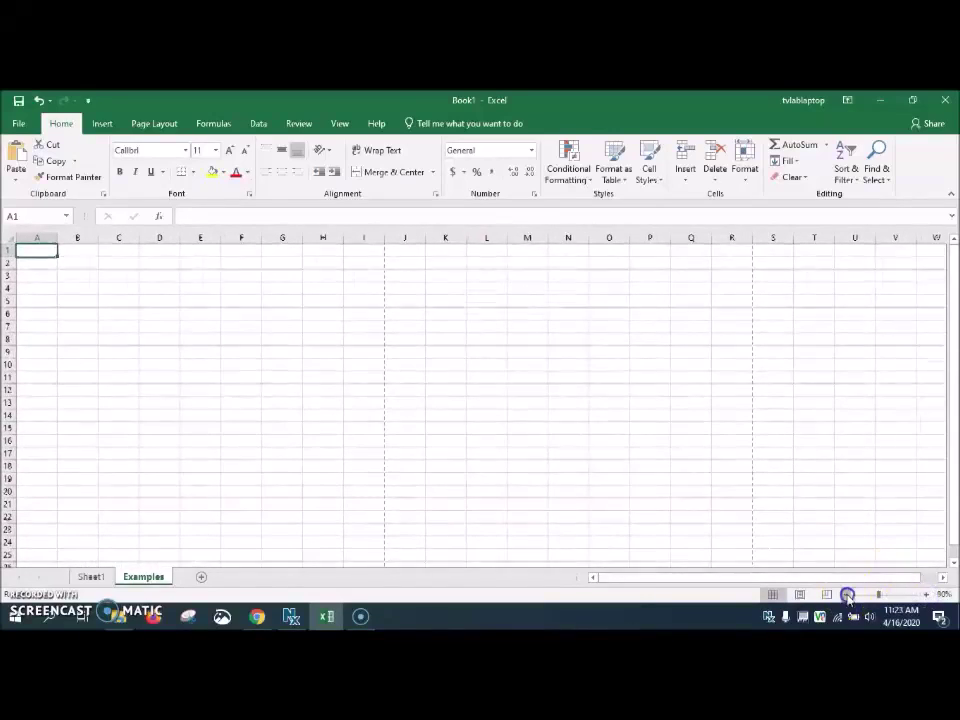
pyautogui.moveTo(846, 596); pyautogui.dragTo(889, 597)
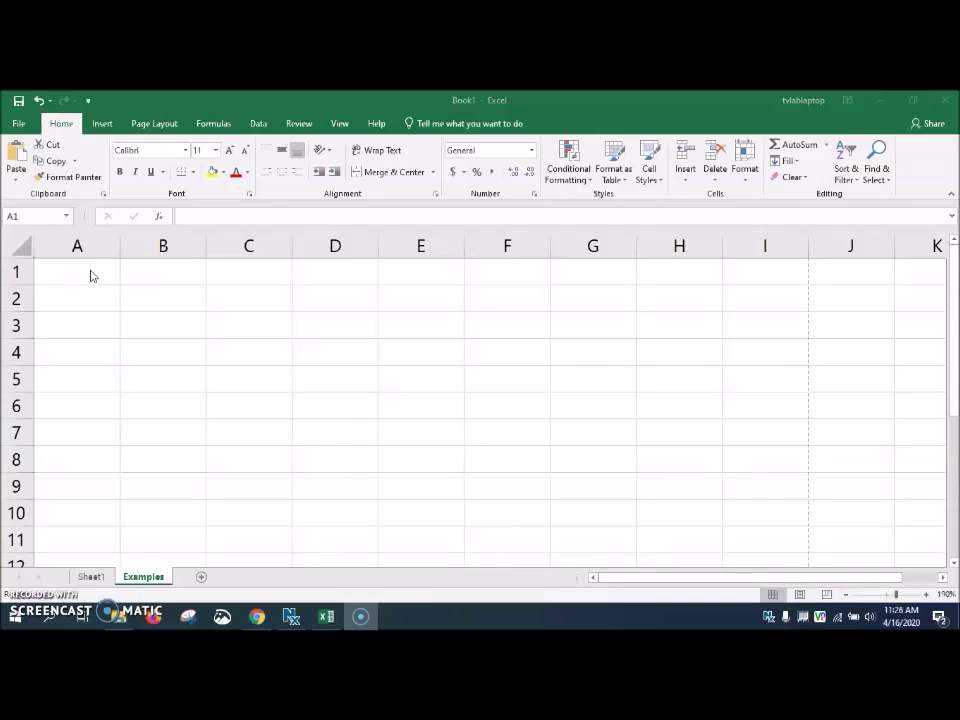
# Step: Enter Hello in cell A1 and Everyone in cell A2 of the Examples sheet
pyautogui.click(90, 272)
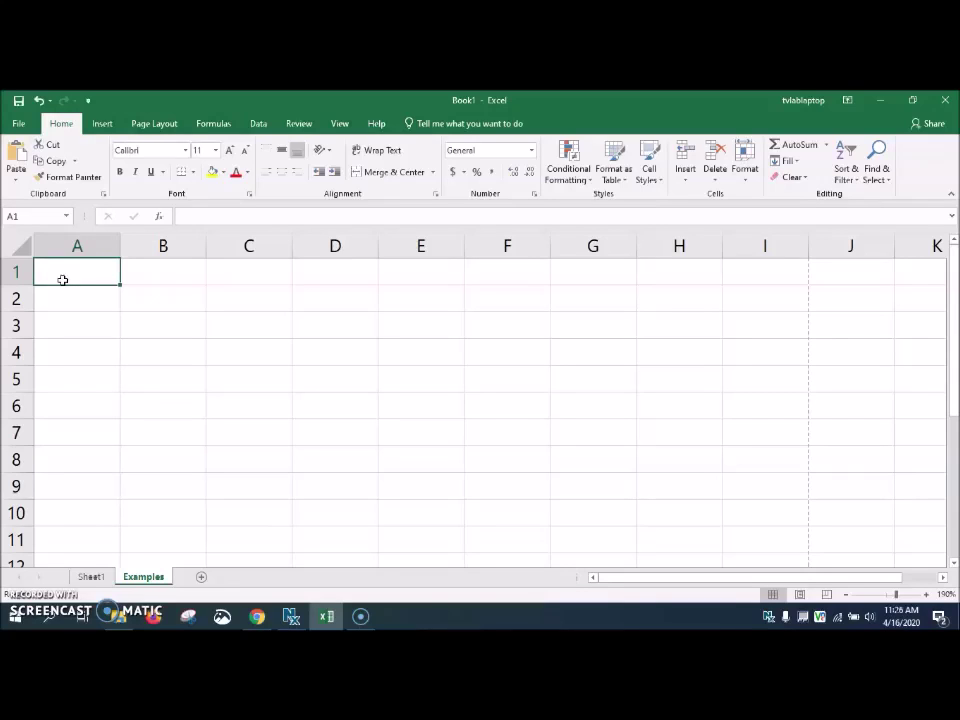
pyautogui.write('Hello')
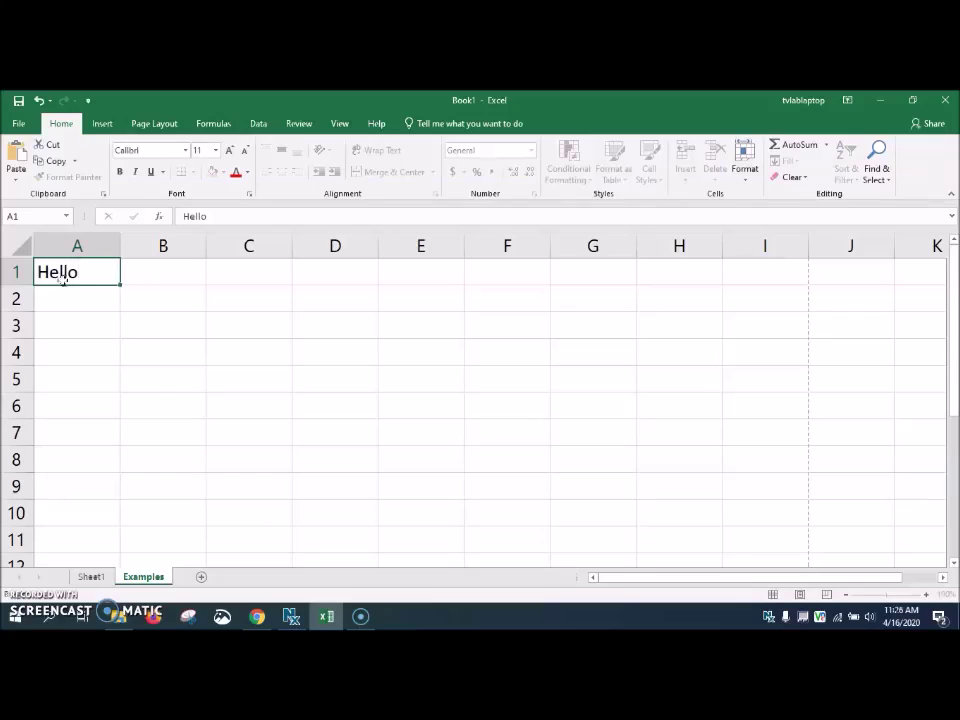
pyautogui.press('Return')
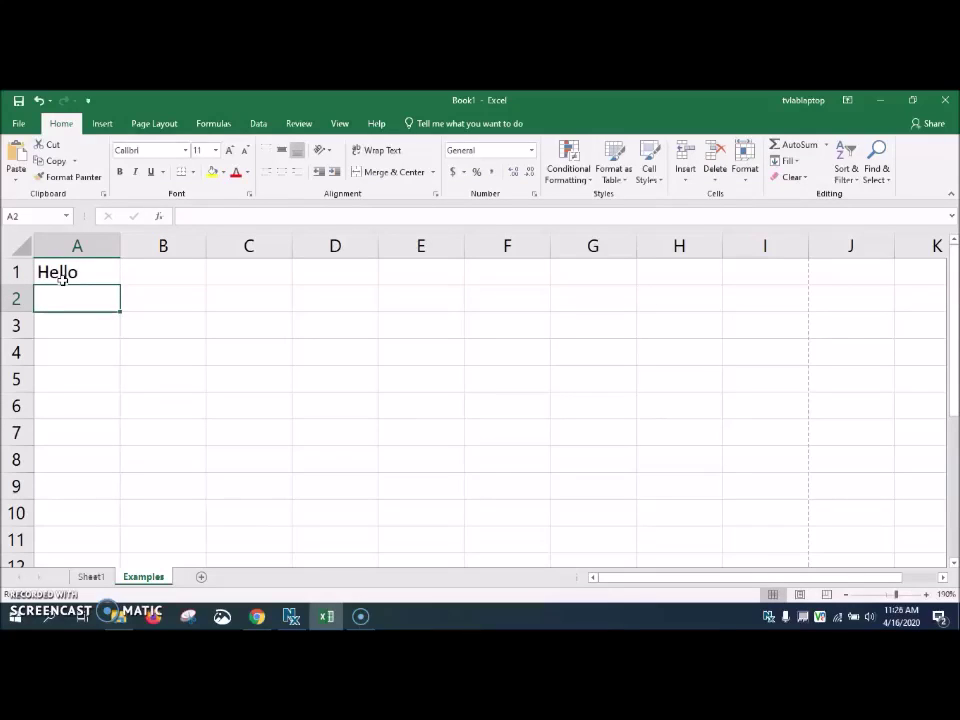
pyautogui.write('E')
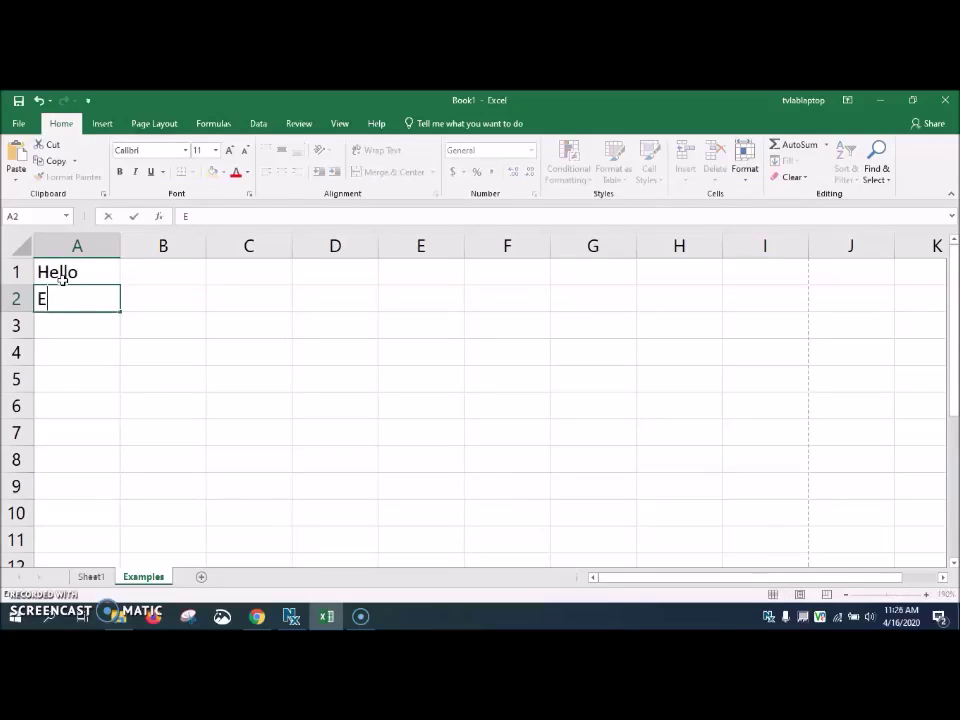
pyautogui.write('veryone')
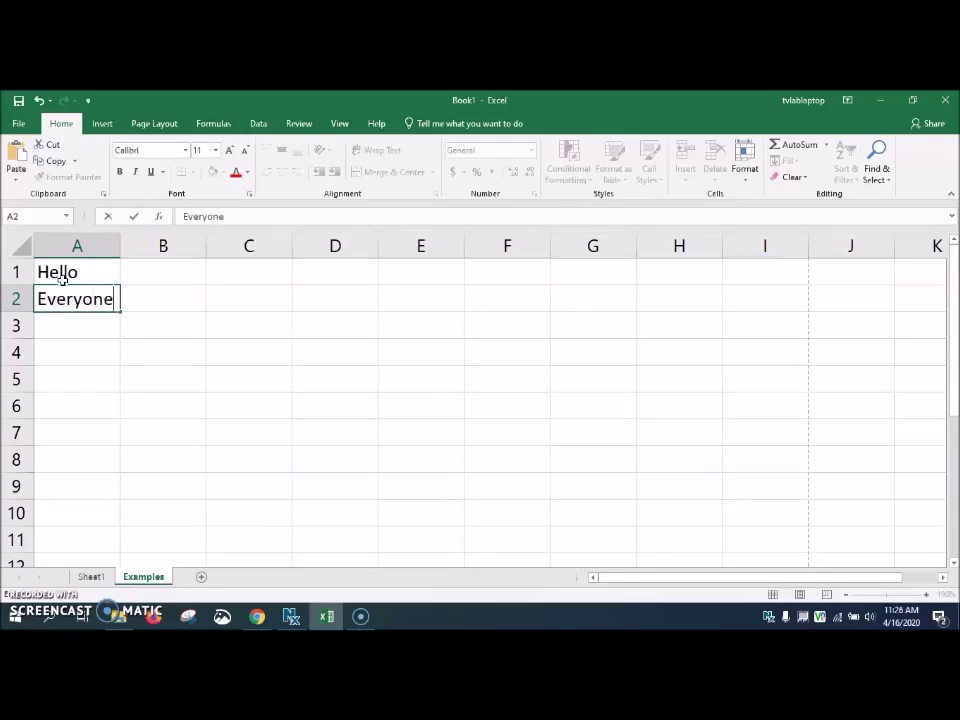
pyautogui.press('Return')
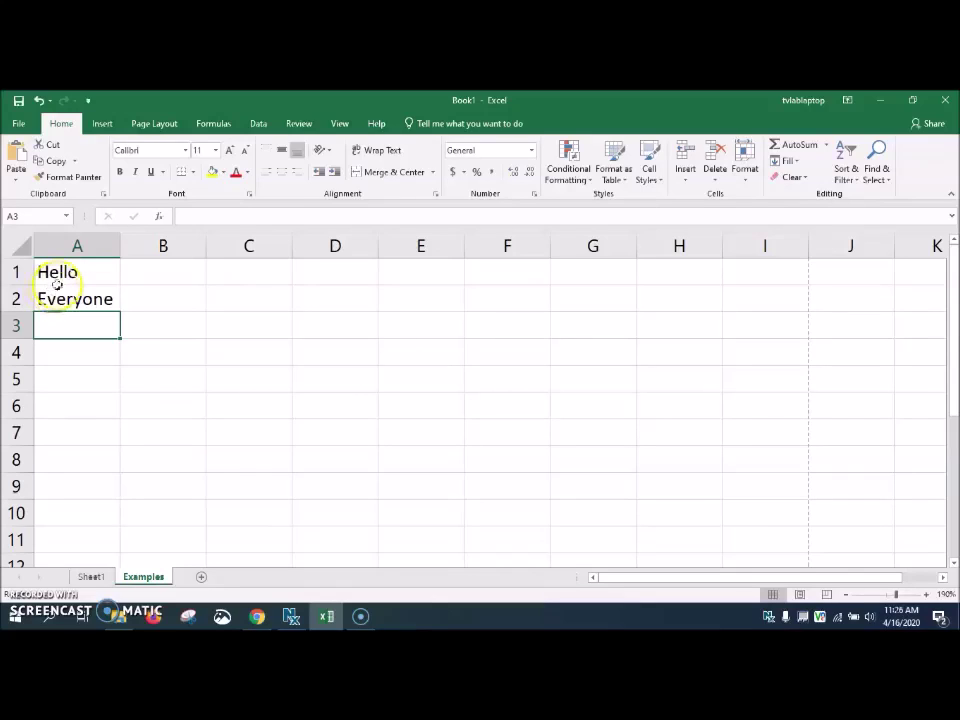
# Step: Change the font of Hello in cell A1 to Arial, try size 8, and set the size to 20
pyautogui.click(57, 281)
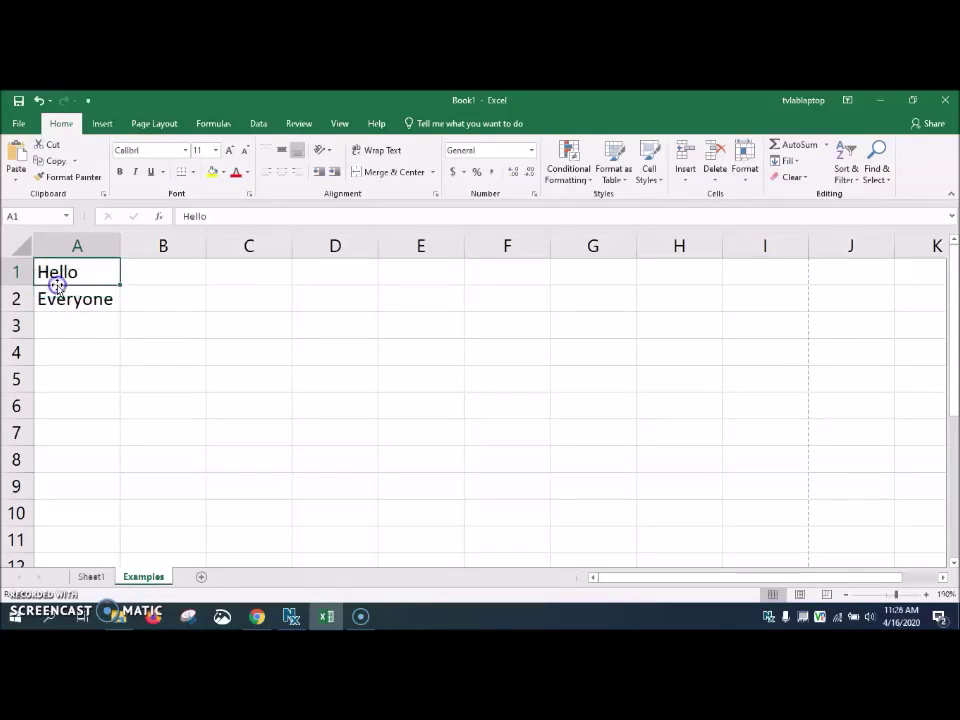
pyautogui.click(186, 152)
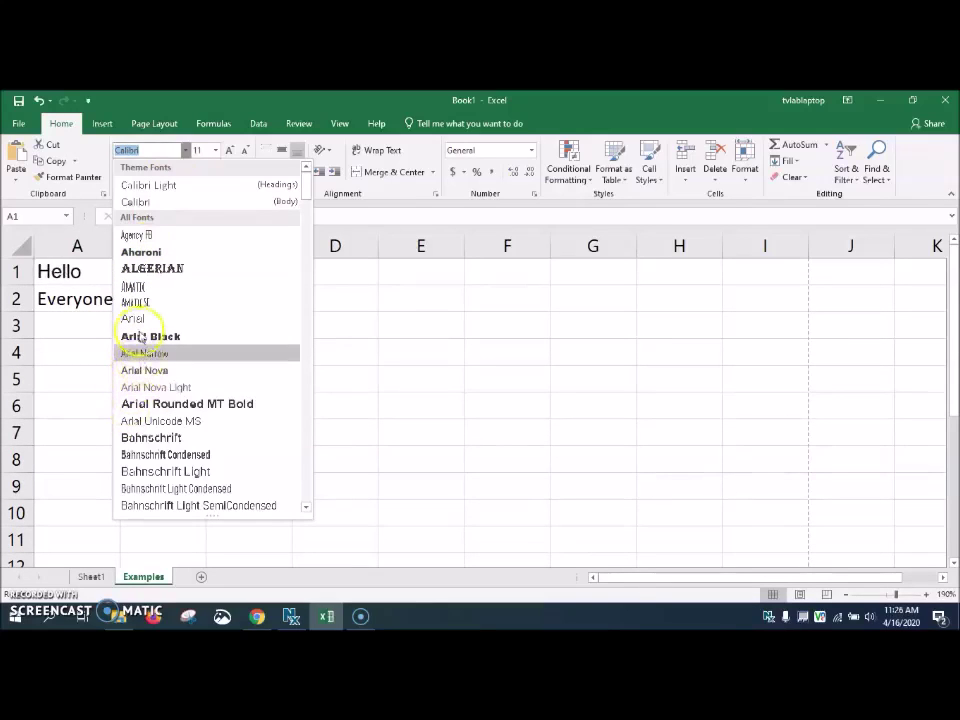
pyautogui.click(140, 320)
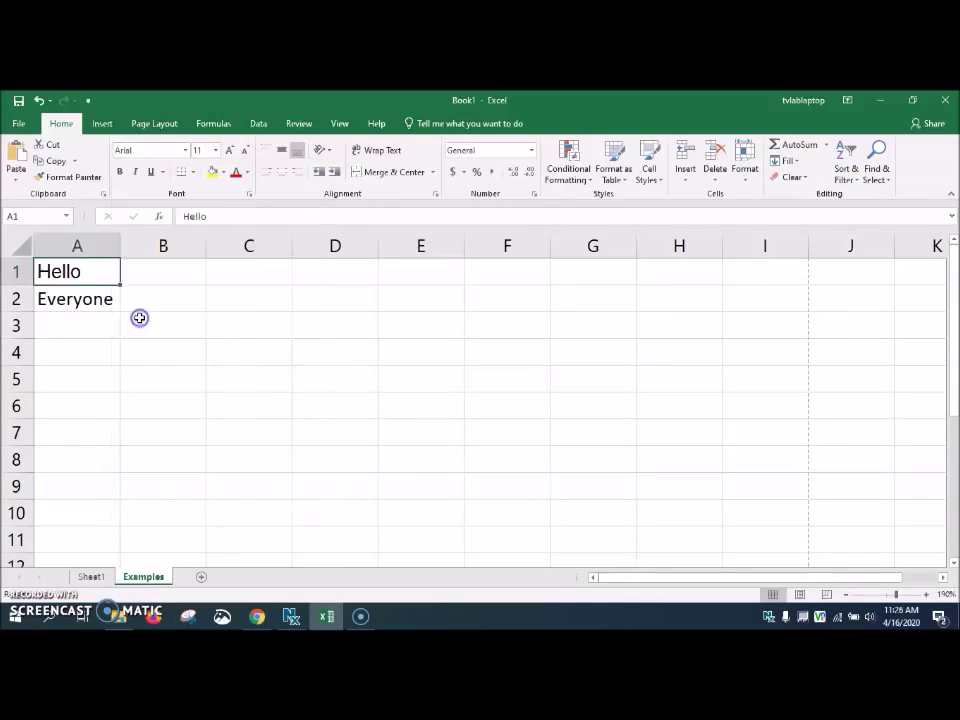
pyautogui.click(216, 151)
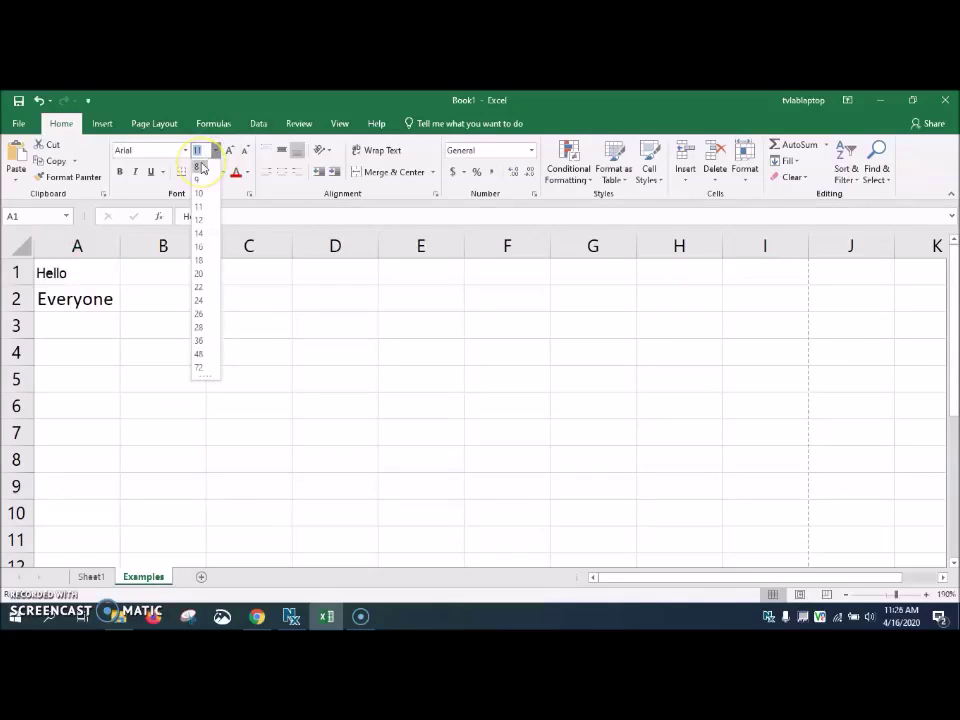
pyautogui.click(200, 166)
pyautogui.click(215, 151)
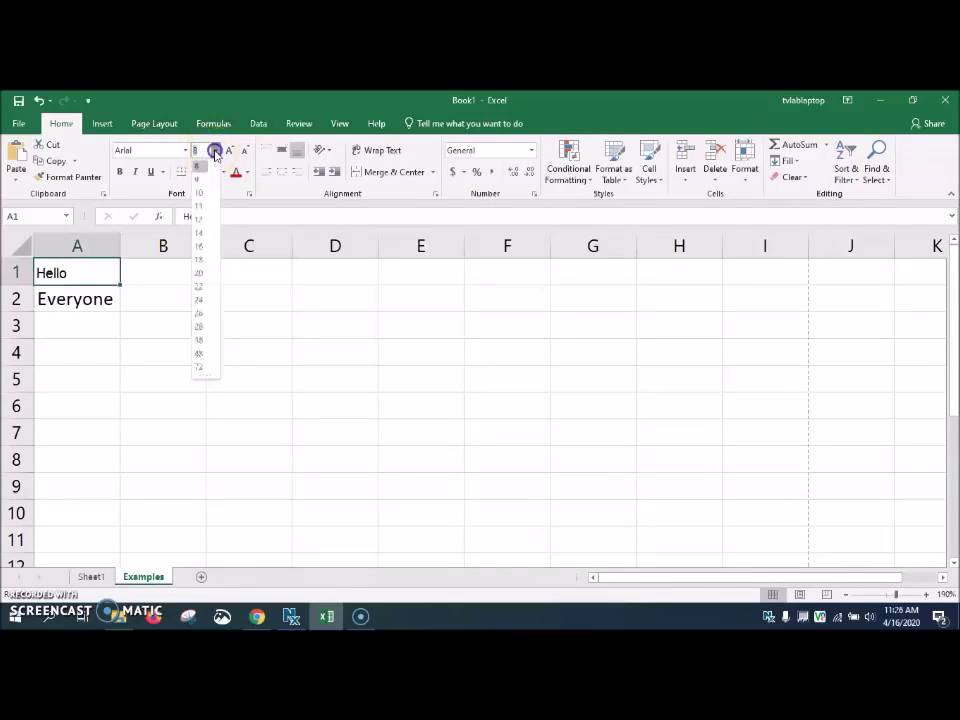
pyautogui.click(201, 271)
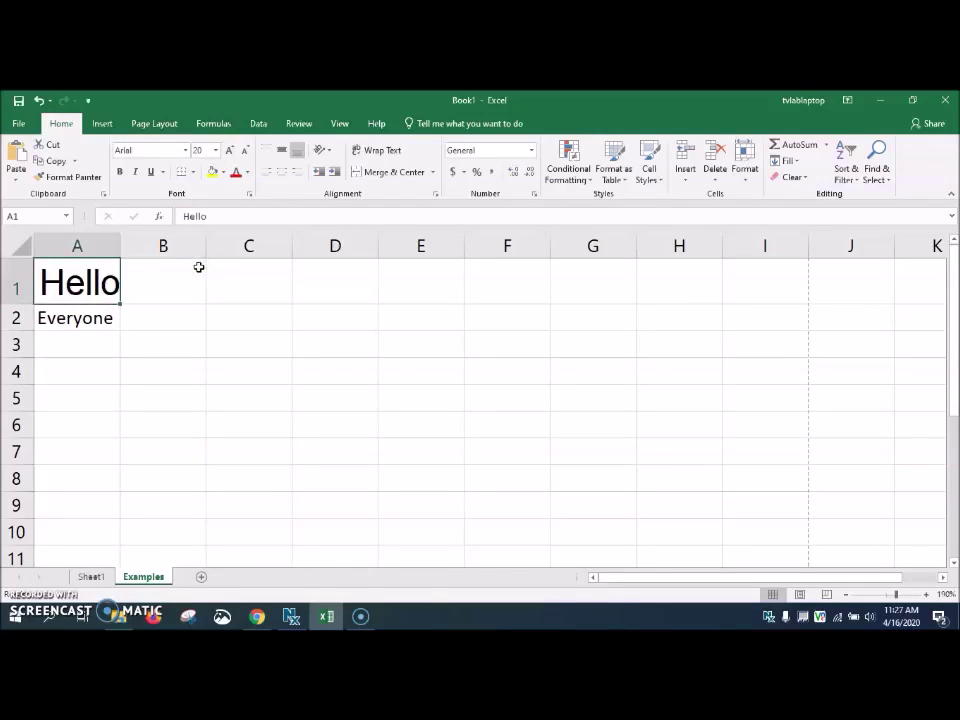
# Step: Format Everyone in cell A2 with the Amatic SC font at size 28, and widen column A to fit the word
pyautogui.click(86, 320)
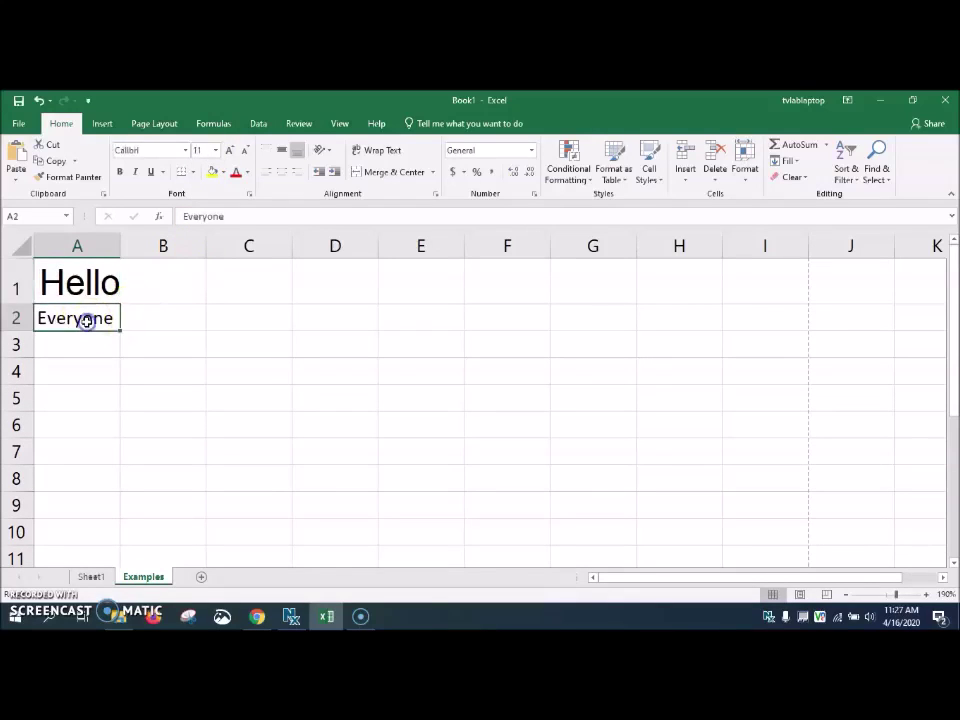
pyautogui.click(185, 151)
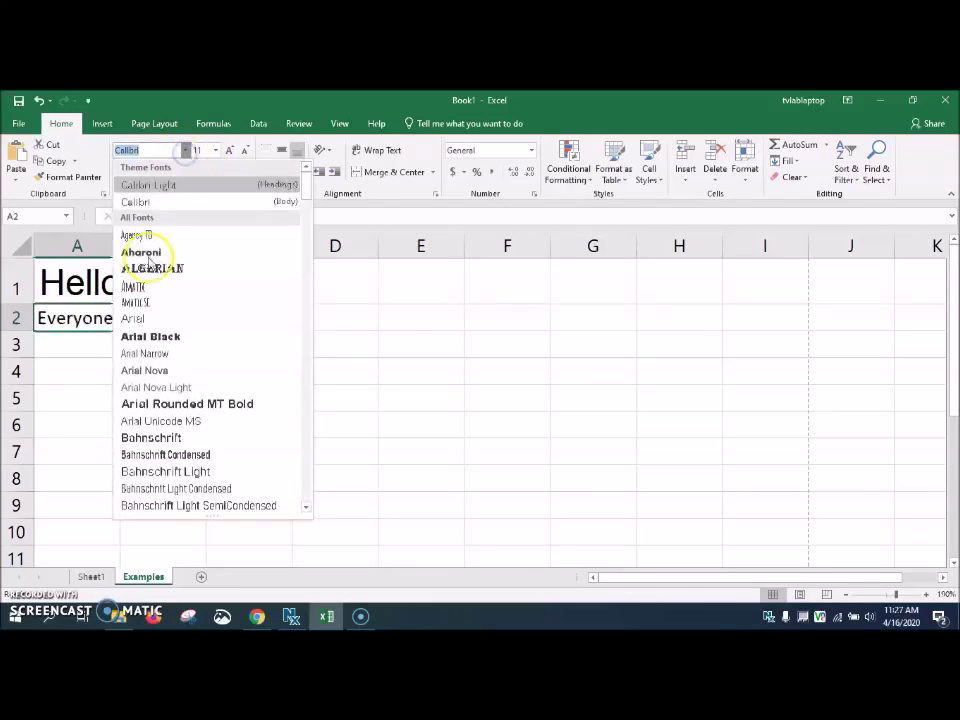
pyautogui.click(138, 302)
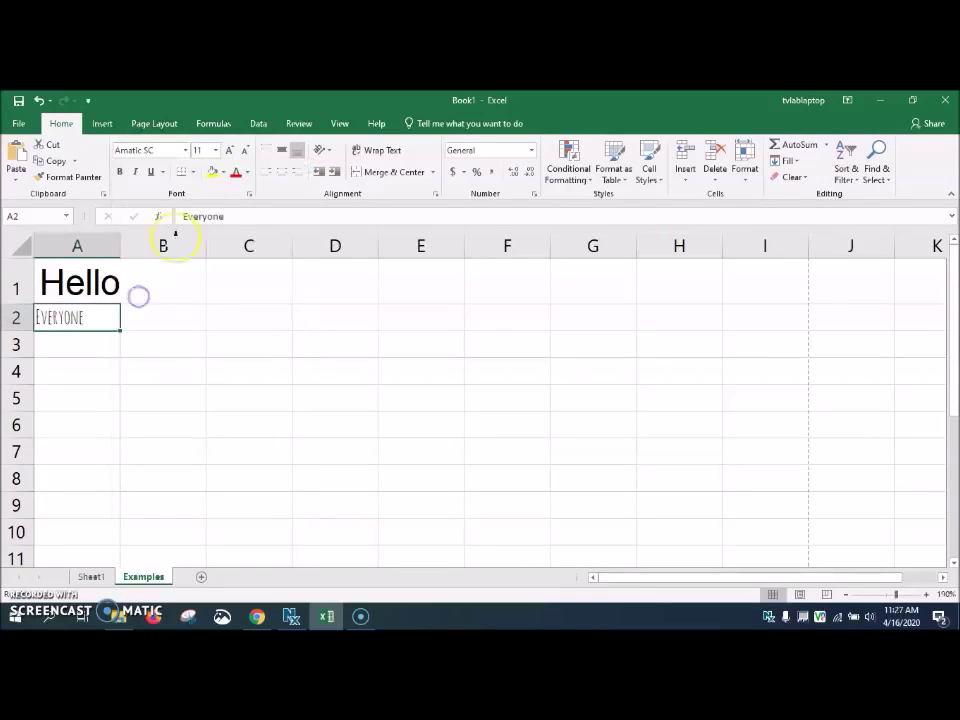
pyautogui.click(215, 150)
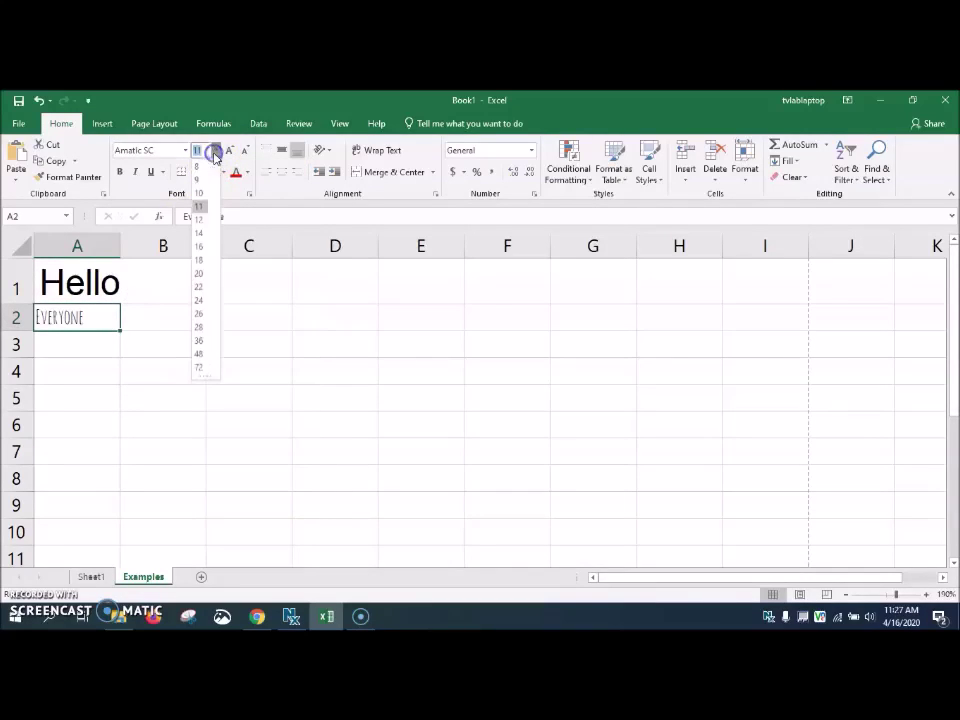
pyautogui.click(199, 327)
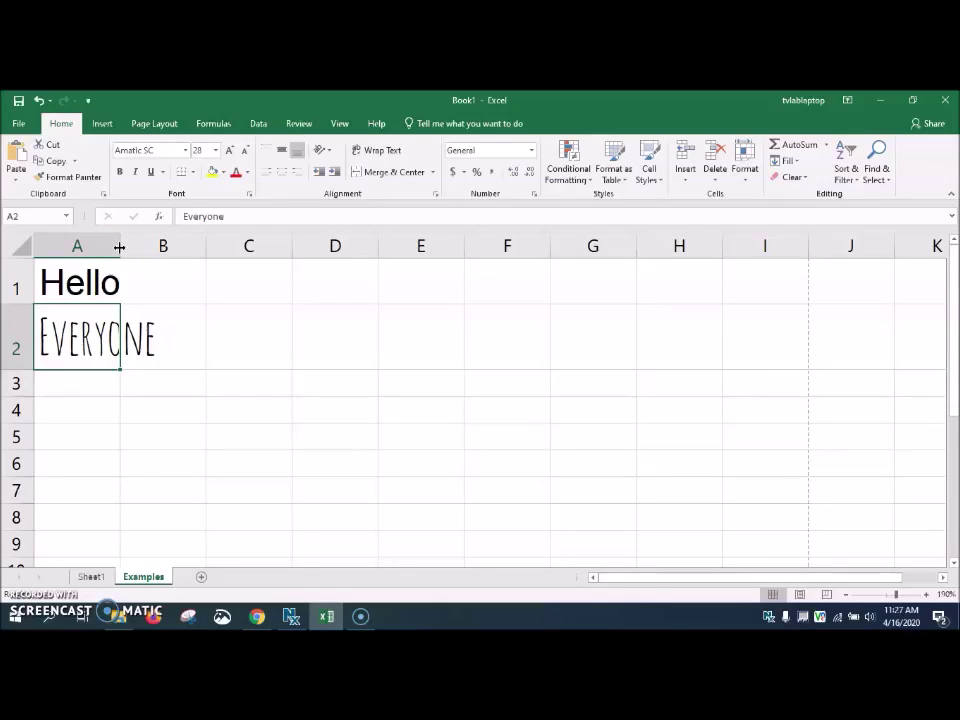
pyautogui.moveTo(120, 247); pyautogui.dragTo(167, 251)
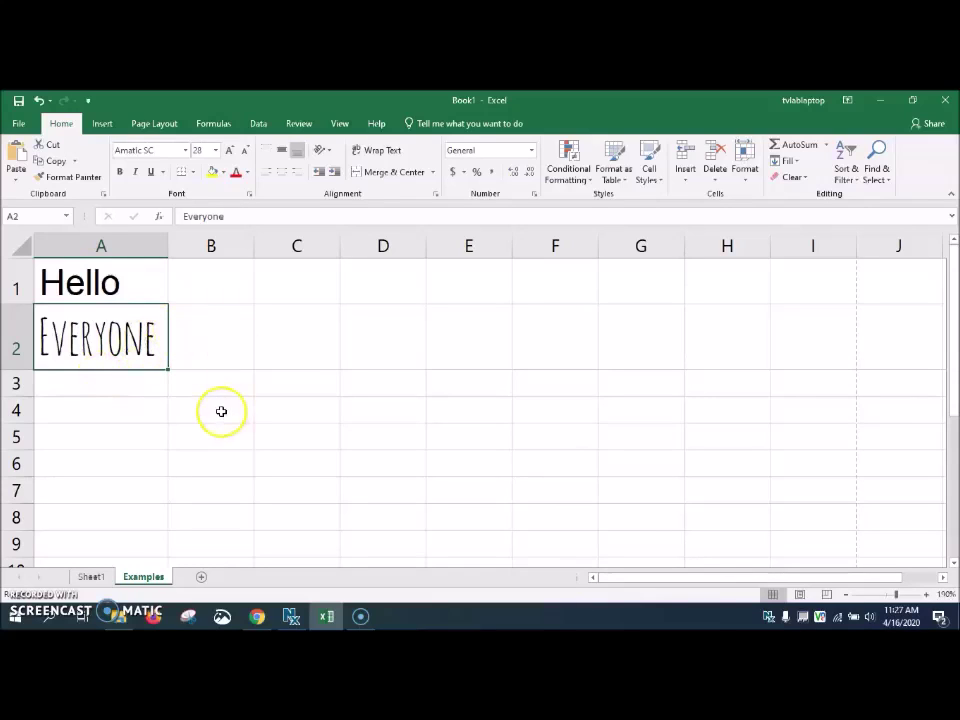
# Step: Enter the numbers 123456789, 12 and 15 in cells A4, A5 and A6
pyautogui.click(94, 414)
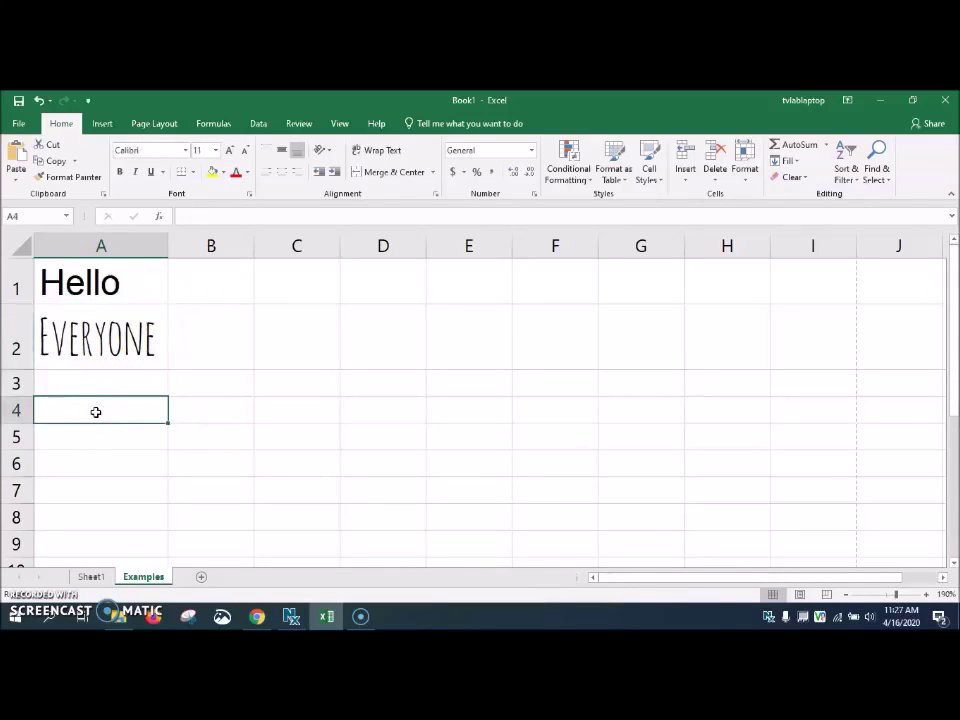
pyautogui.write('123456789')
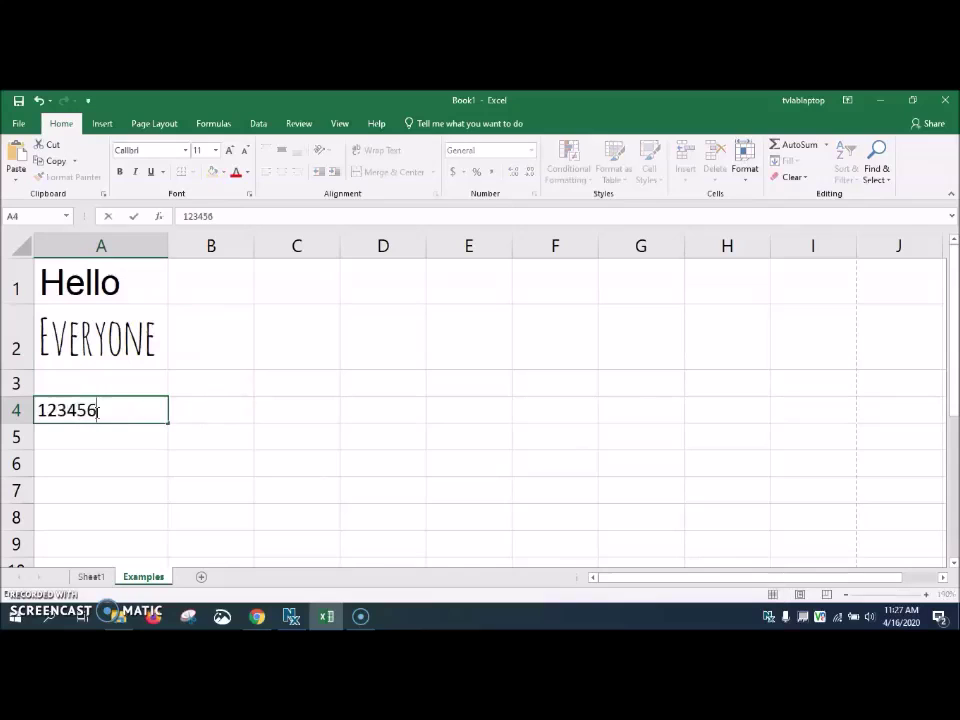
pyautogui.click(78, 433)
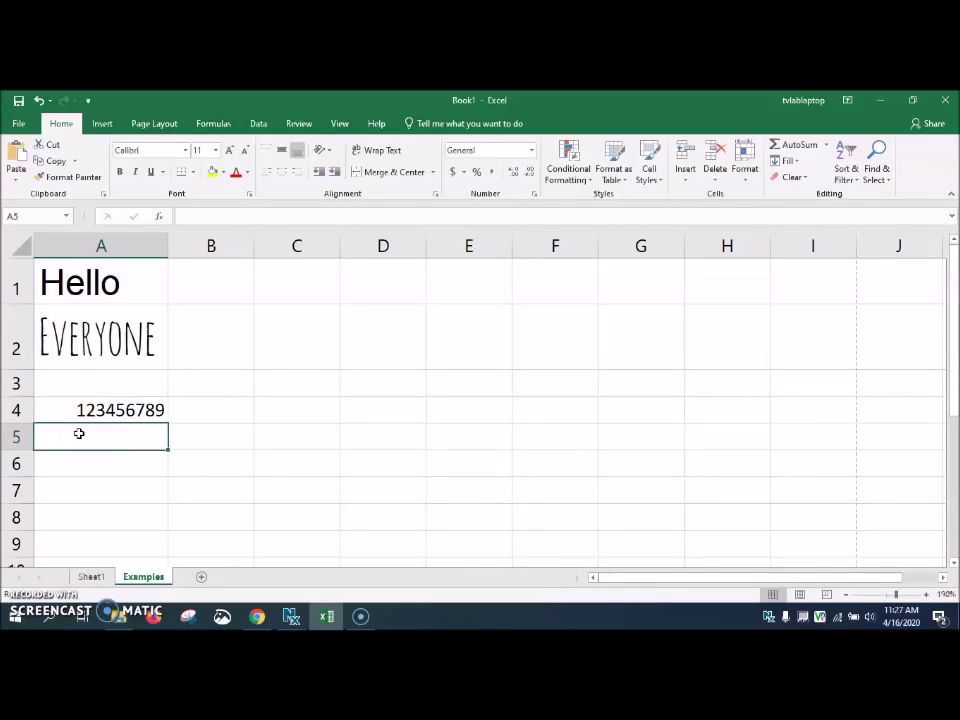
pyautogui.write('12')
pyautogui.press('Return')
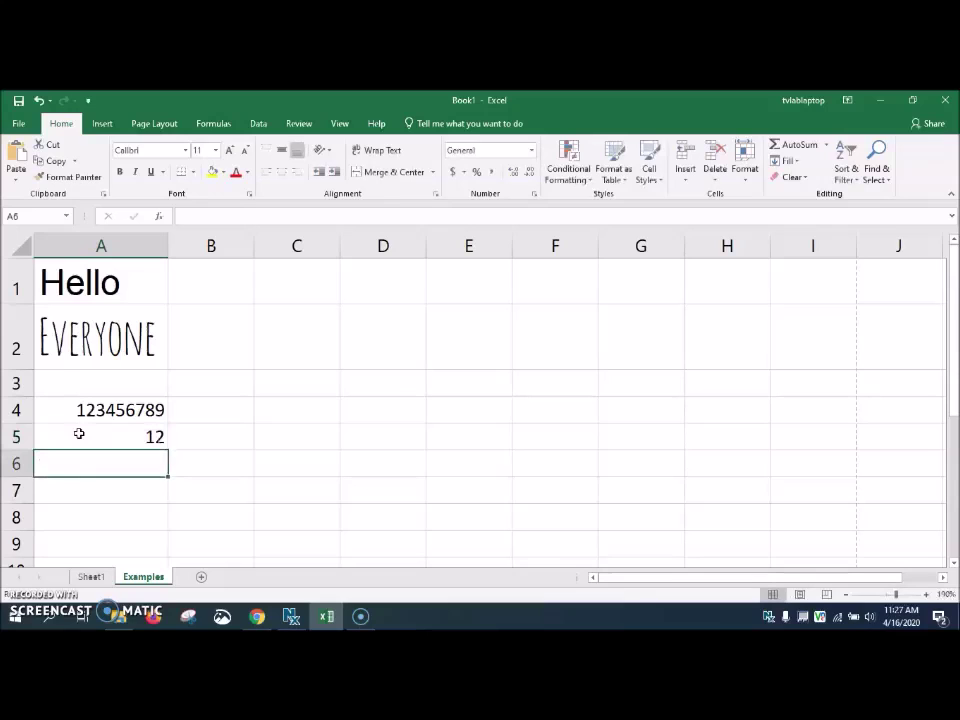
pyautogui.write('15')
pyautogui.press('Return')
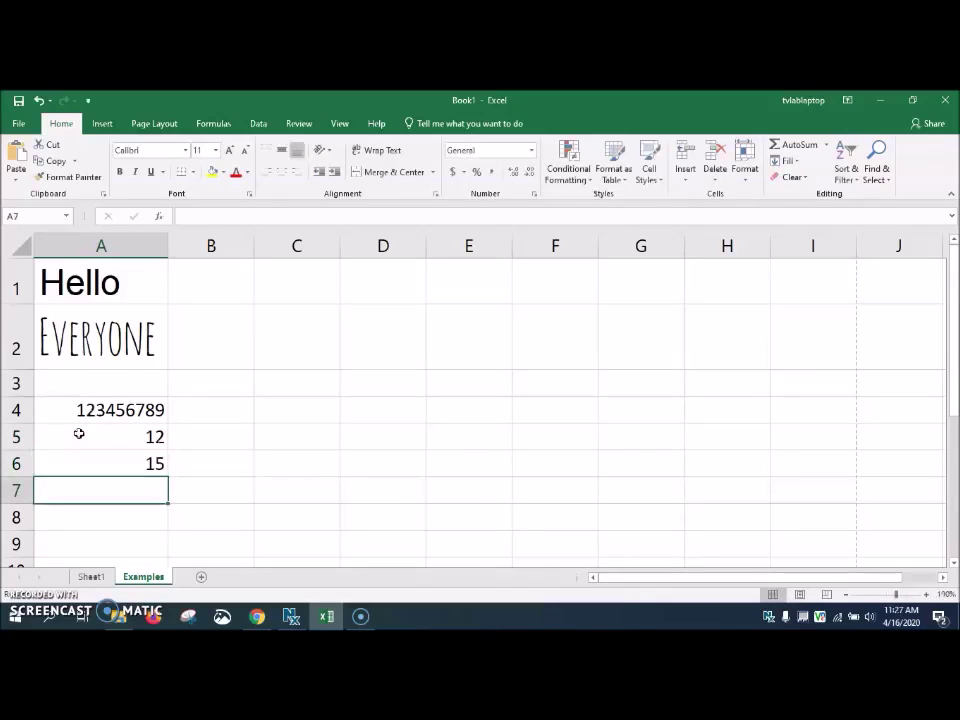
# Step: Change the font color of the number 12 in cell A5 to the standard red
pyautogui.click(97, 432)
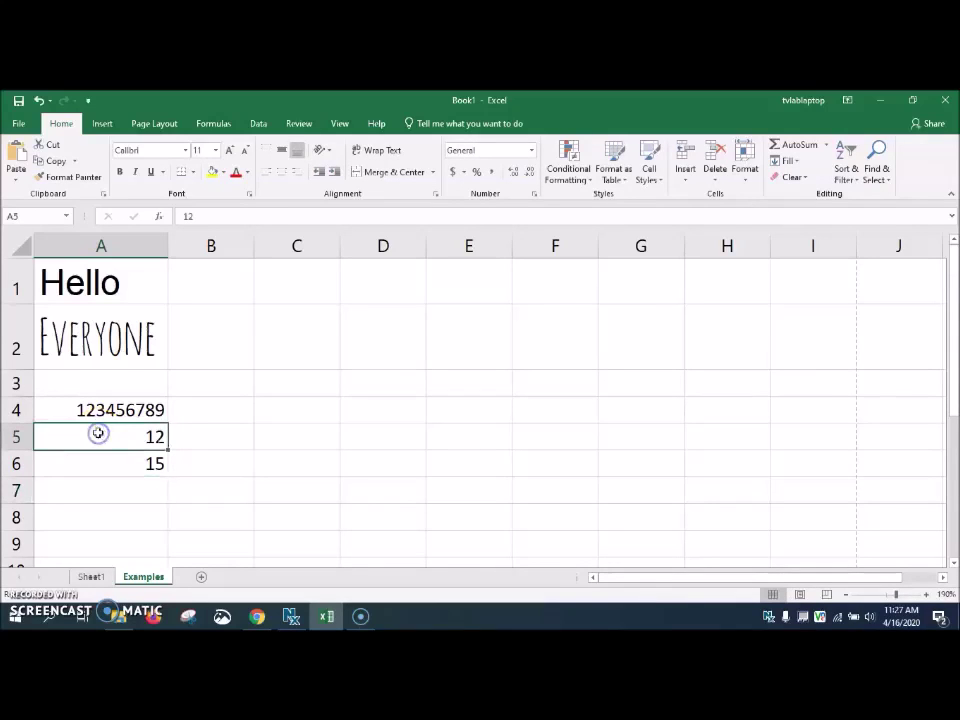
pyautogui.click(226, 178)
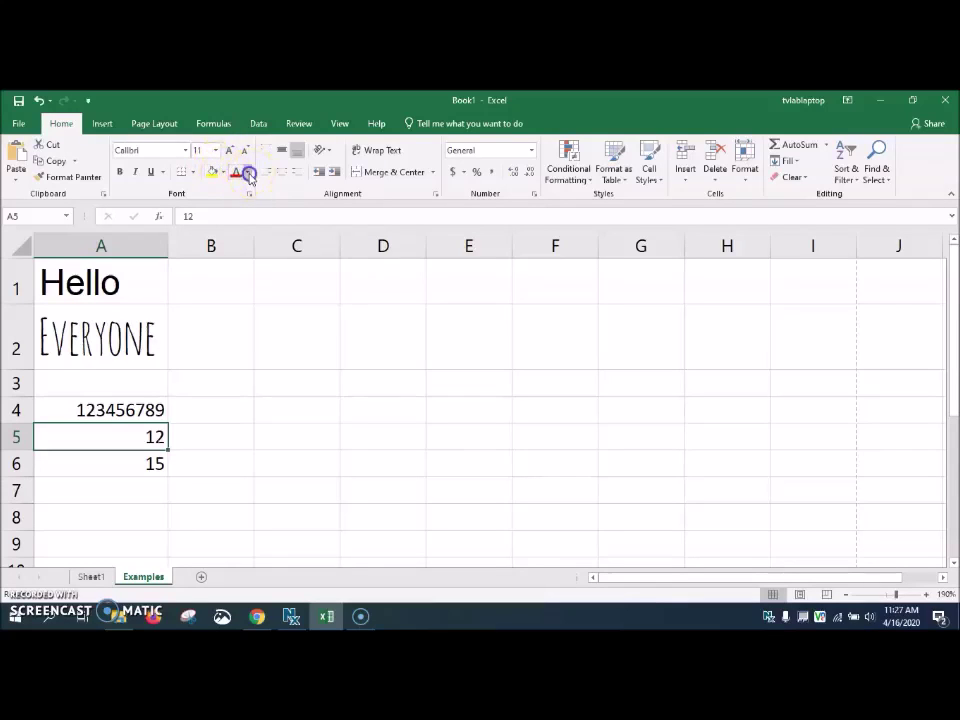
pyautogui.click(248, 175)
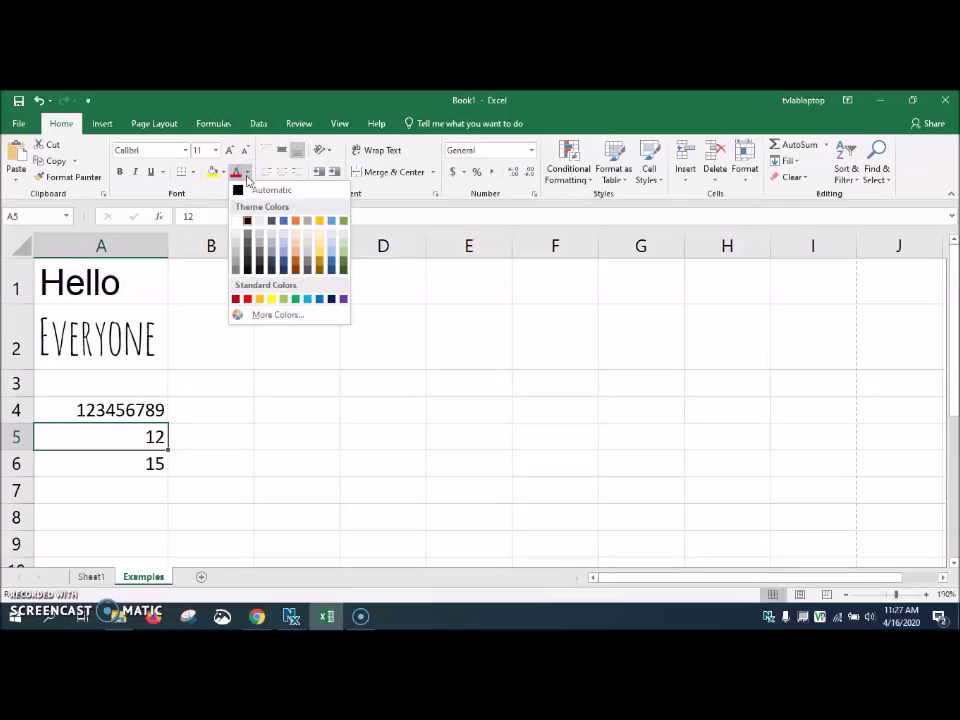
pyautogui.click(249, 301)
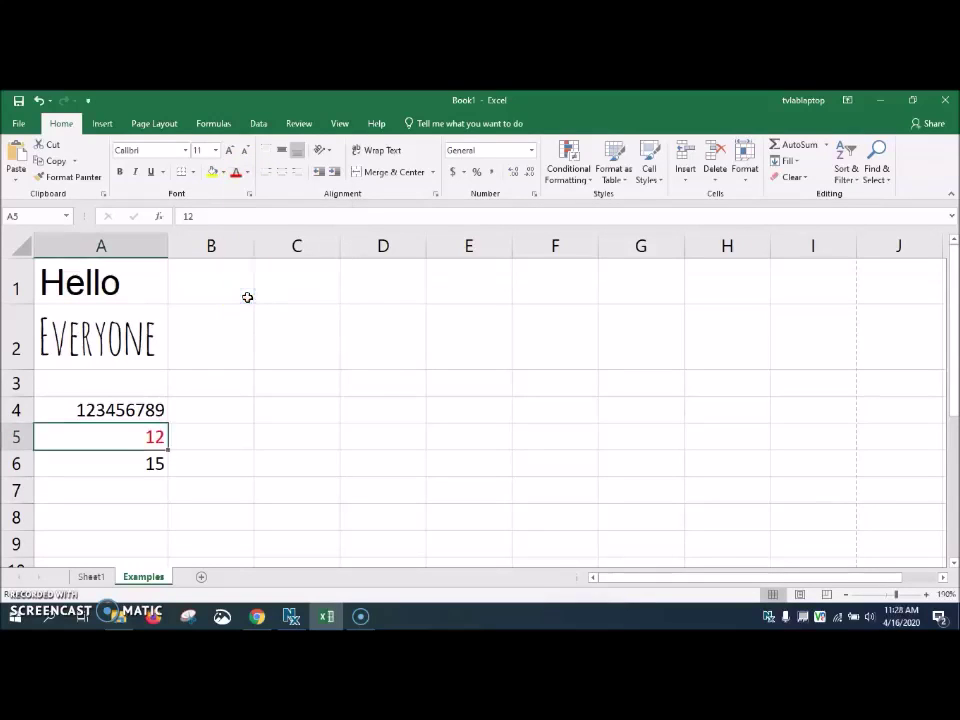
# Step: Change the font color of Hello in cell A1 to the blue theme color
pyautogui.click(140, 337)
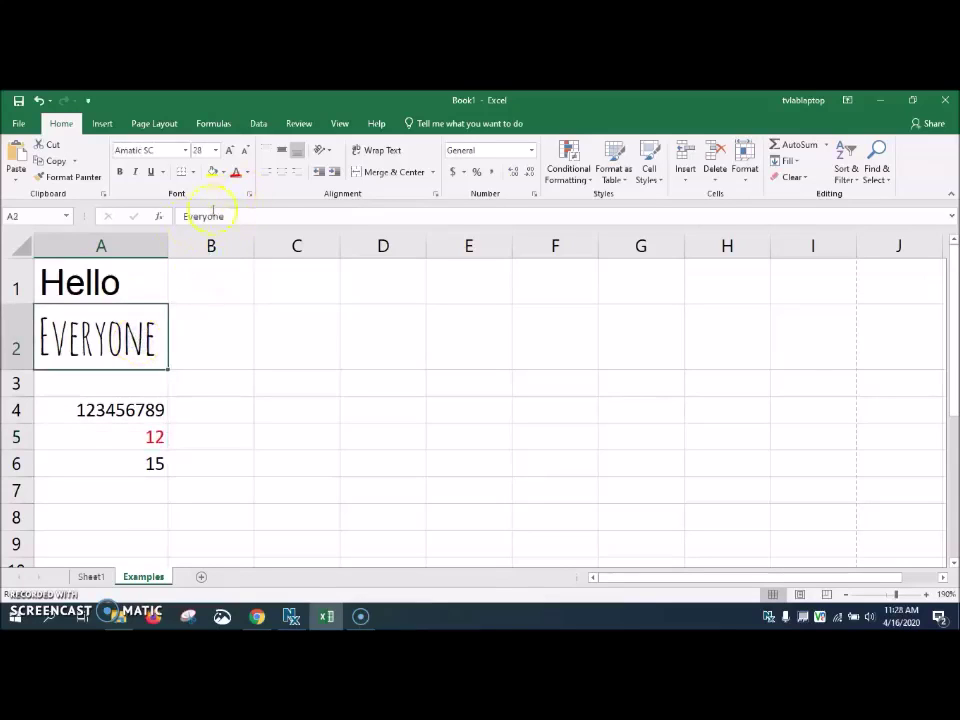
pyautogui.click(129, 268)
pyautogui.click(247, 172)
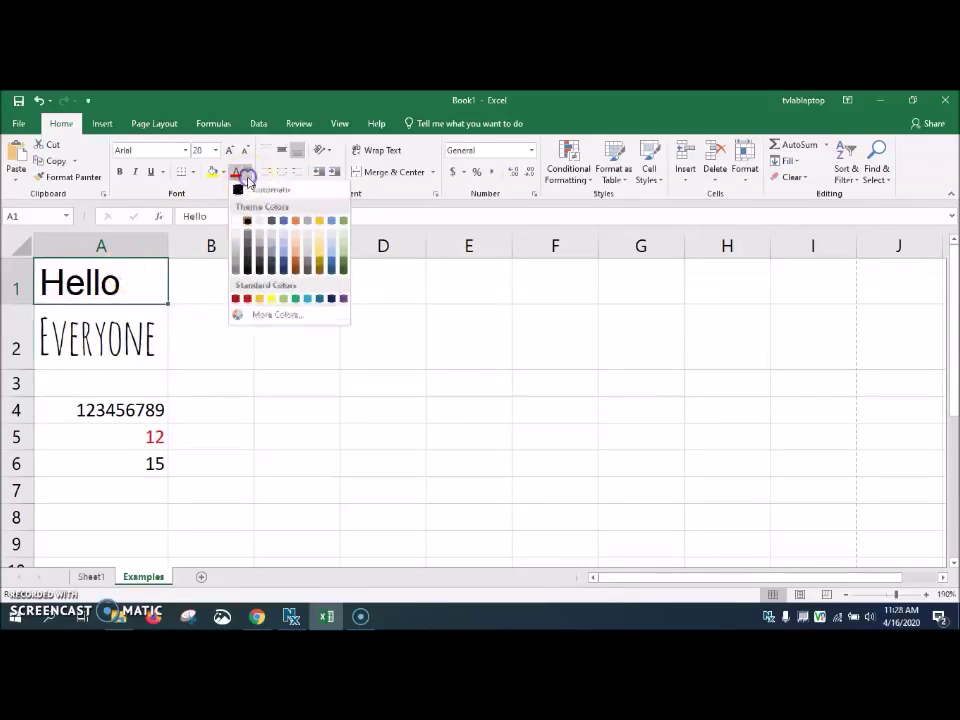
pyautogui.click(282, 222)
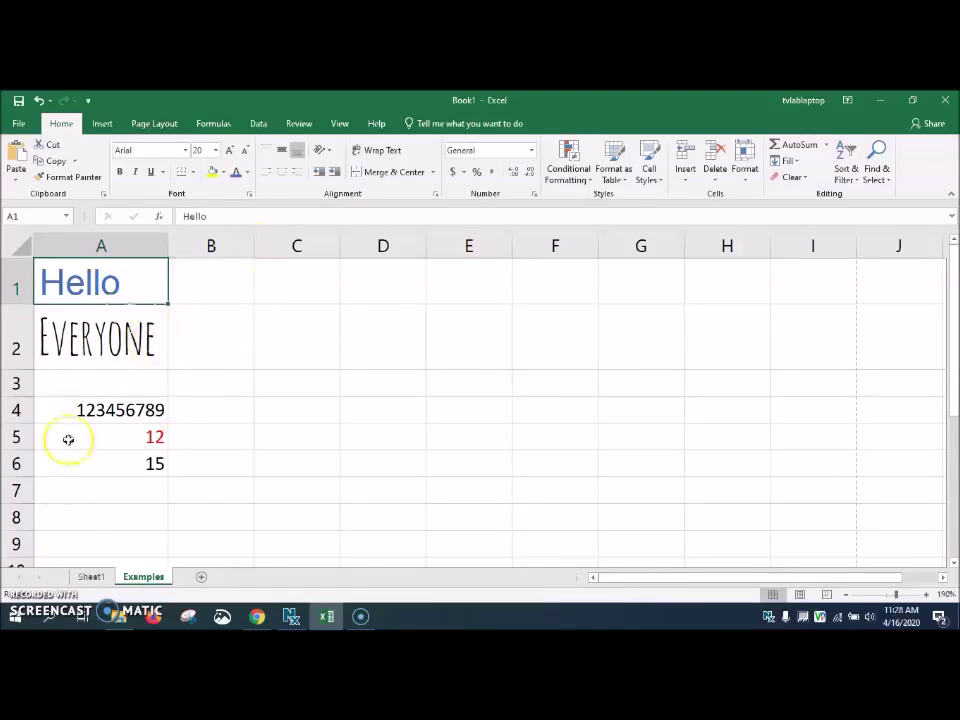
pyautogui.hotkey('alt', 'p')
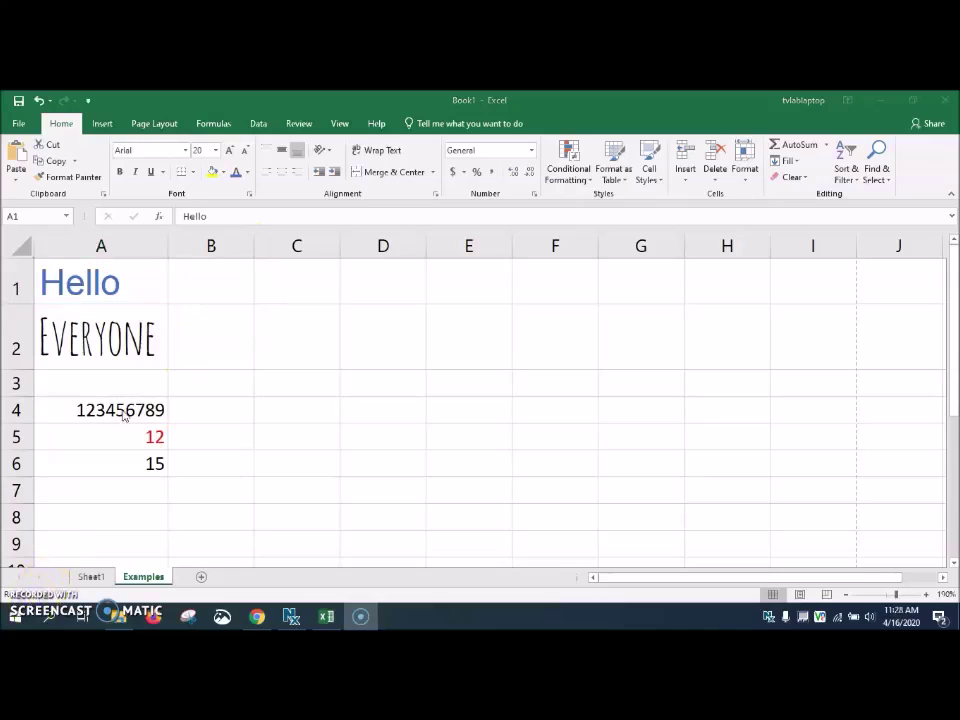
# Step: Make the number in cell A4 bold, underlined and italic
pyautogui.click(122, 408)
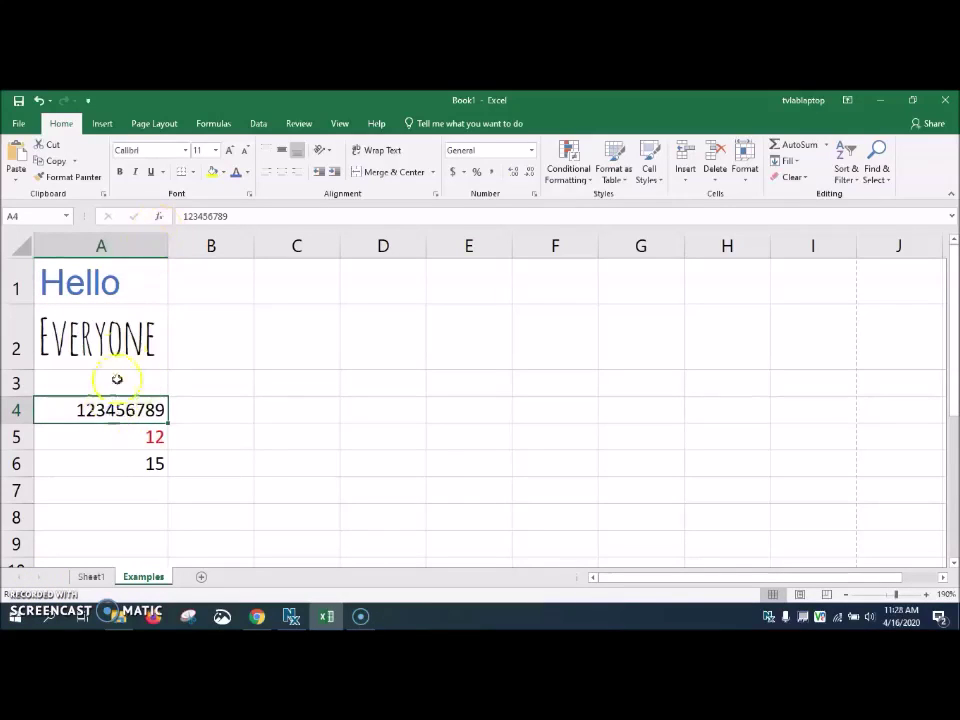
pyautogui.click(119, 172)
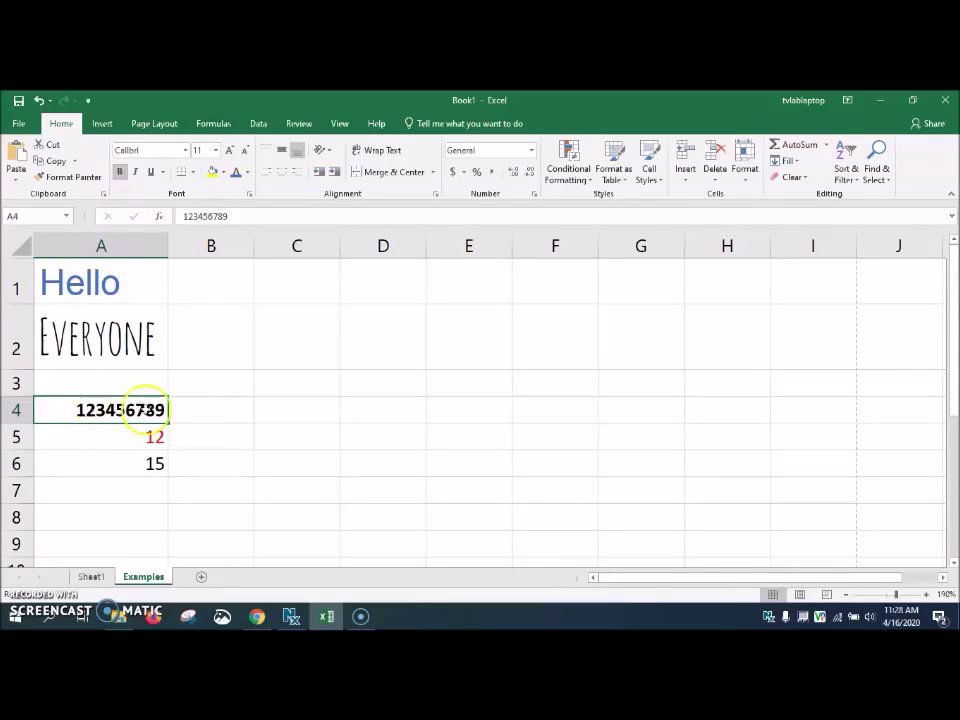
pyautogui.click(150, 177)
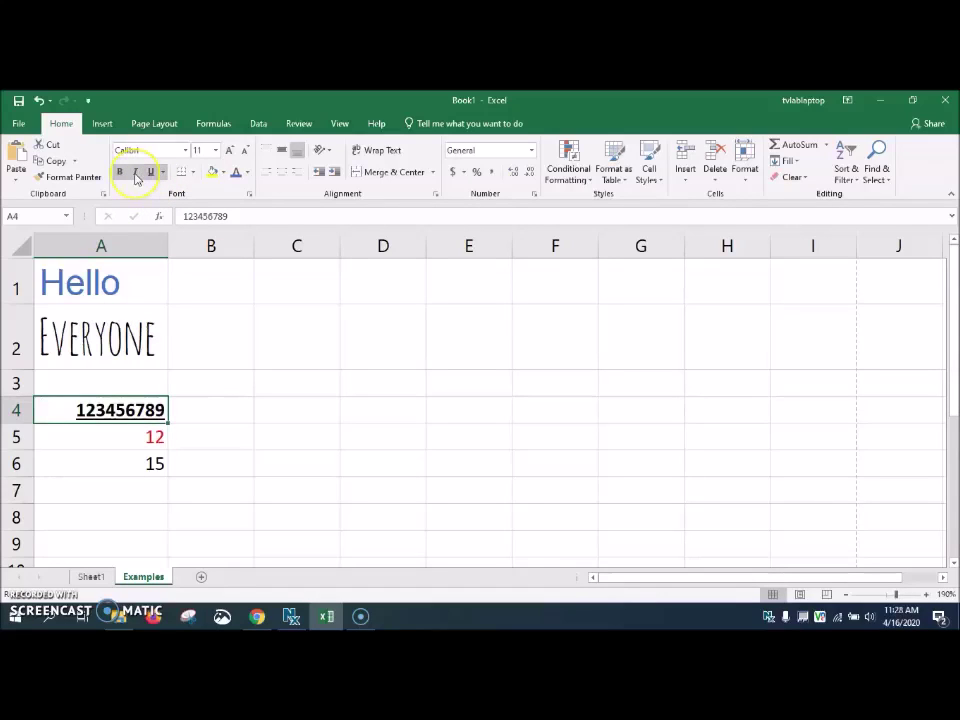
pyautogui.click(136, 174)
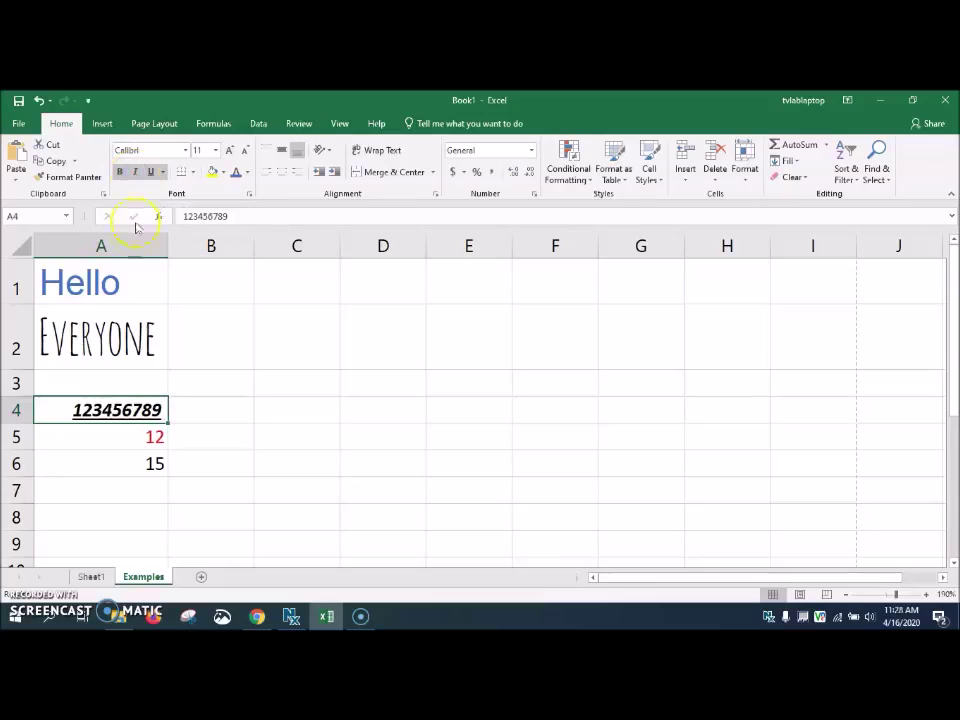
# Step: Center the number 12 horizontally in cell A5
pyautogui.click(196, 416)
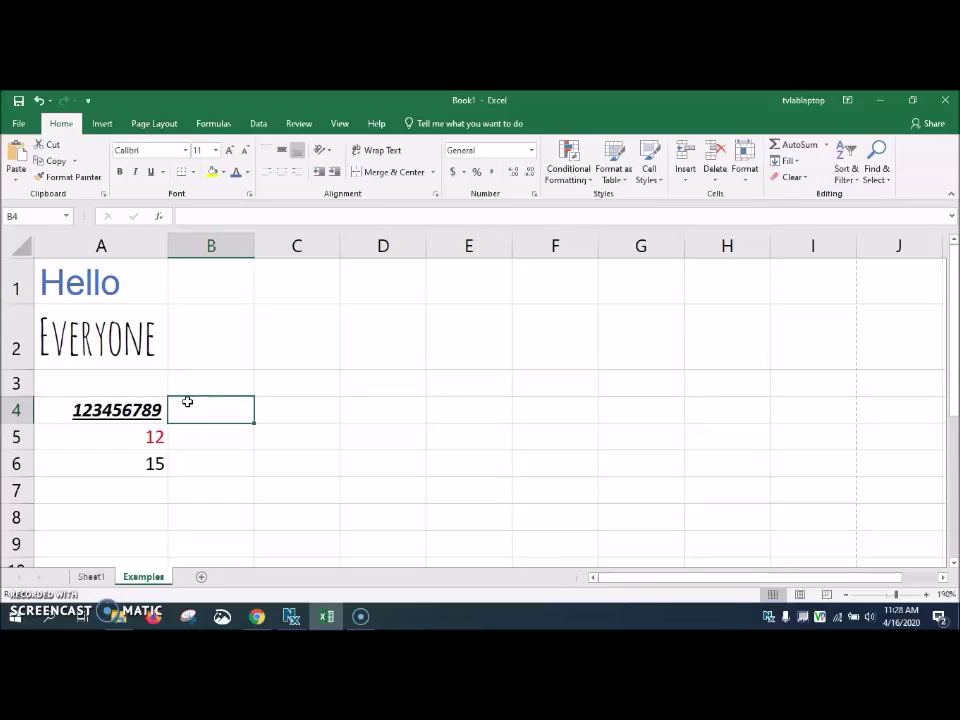
pyautogui.click(111, 437)
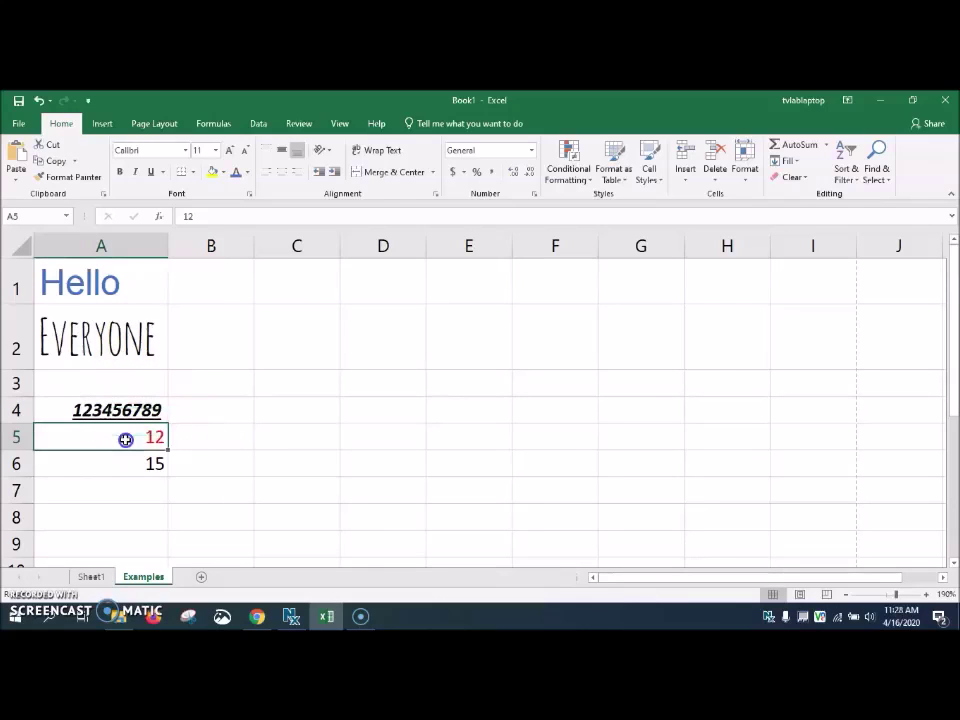
pyautogui.click(282, 176)
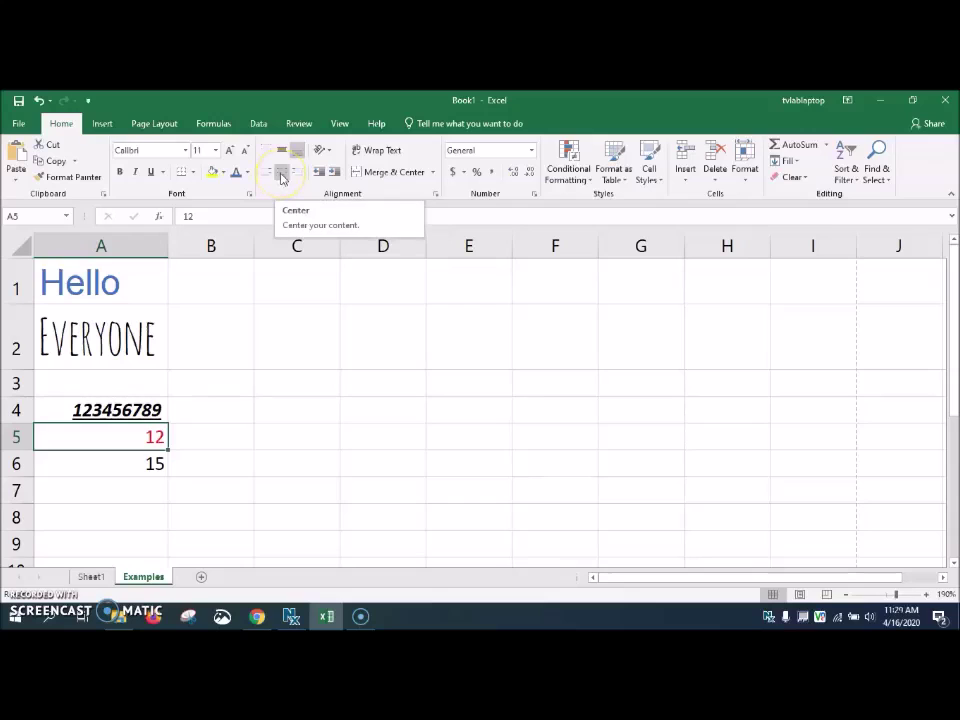
pyautogui.click(282, 176)
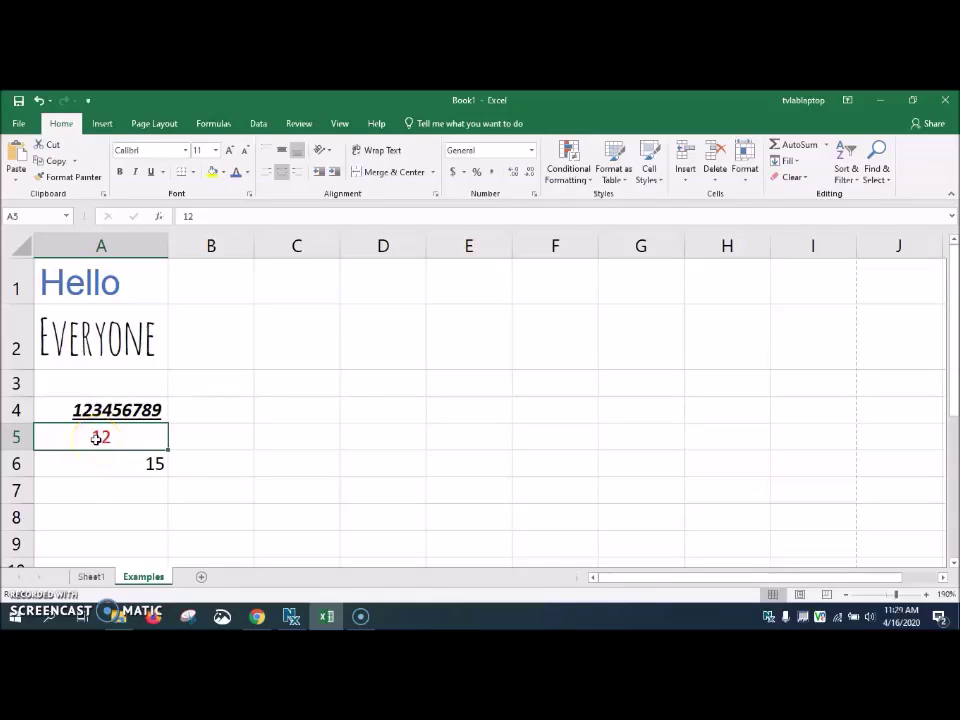
# Step: Undo the center alignment of cell A5
pyautogui.hotkey('alt', 'p')
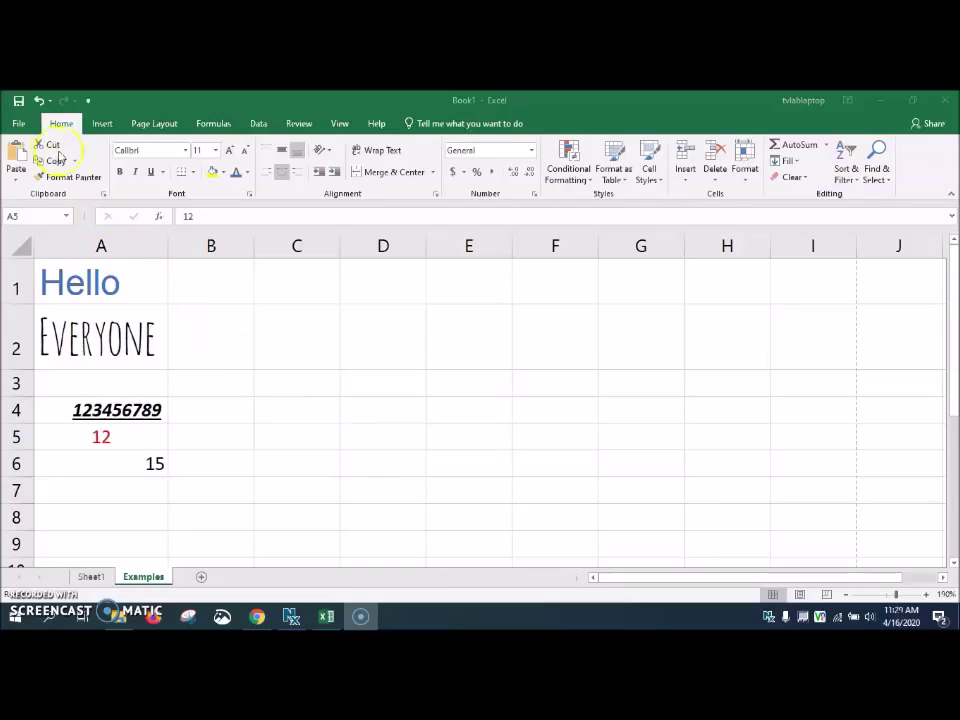
pyautogui.click(40, 103)
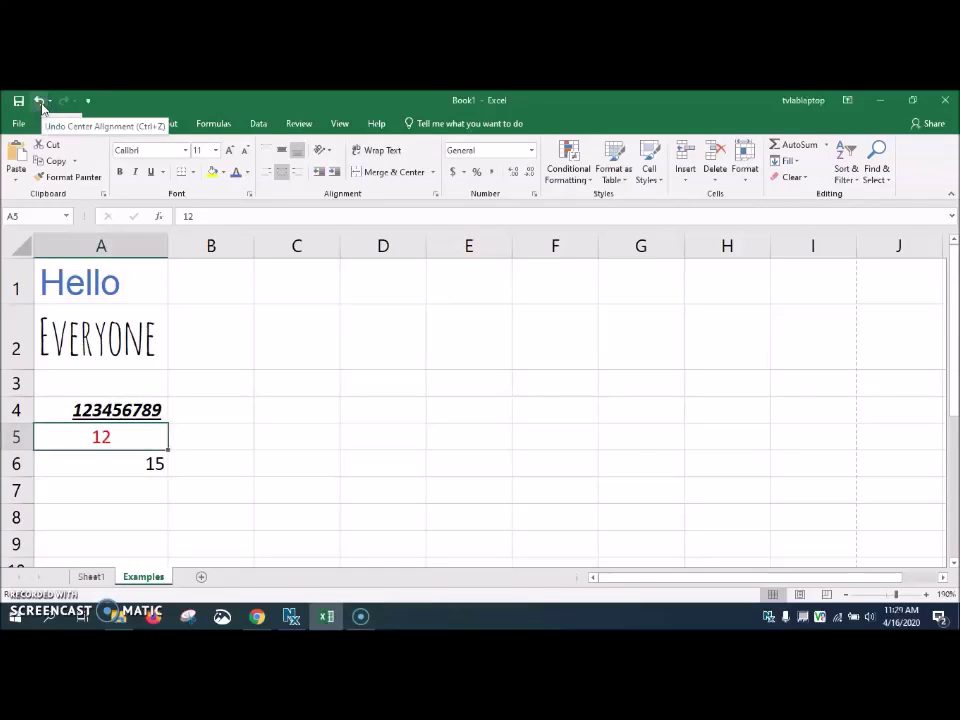
pyautogui.click(40, 103)
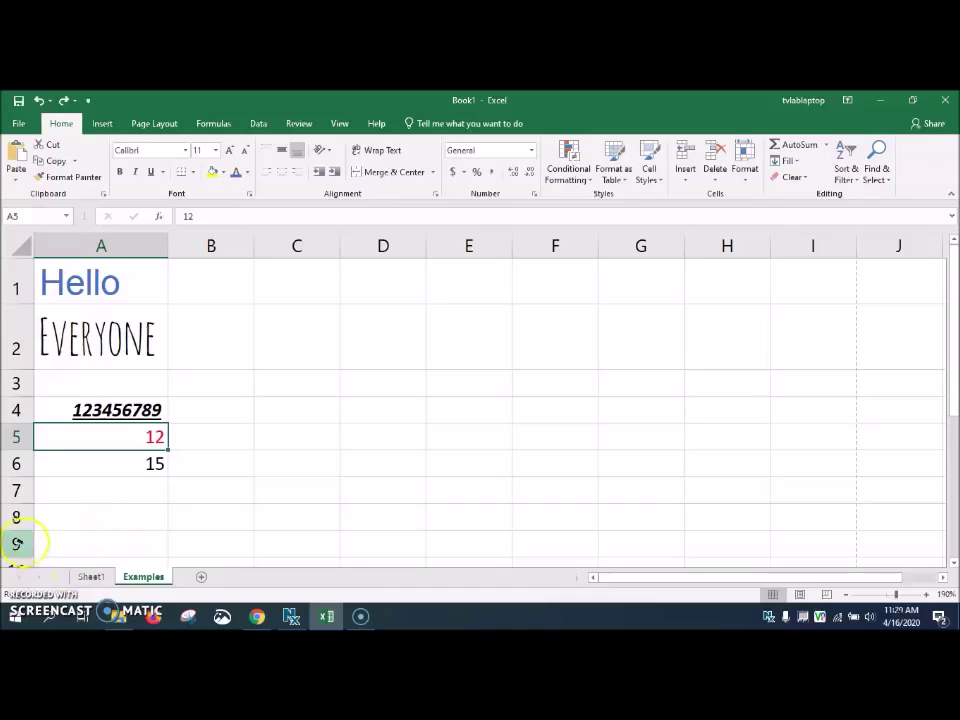
# Step: Fill cell A6, which holds the number 15, with the standard yellow color
pyautogui.click(153, 470)
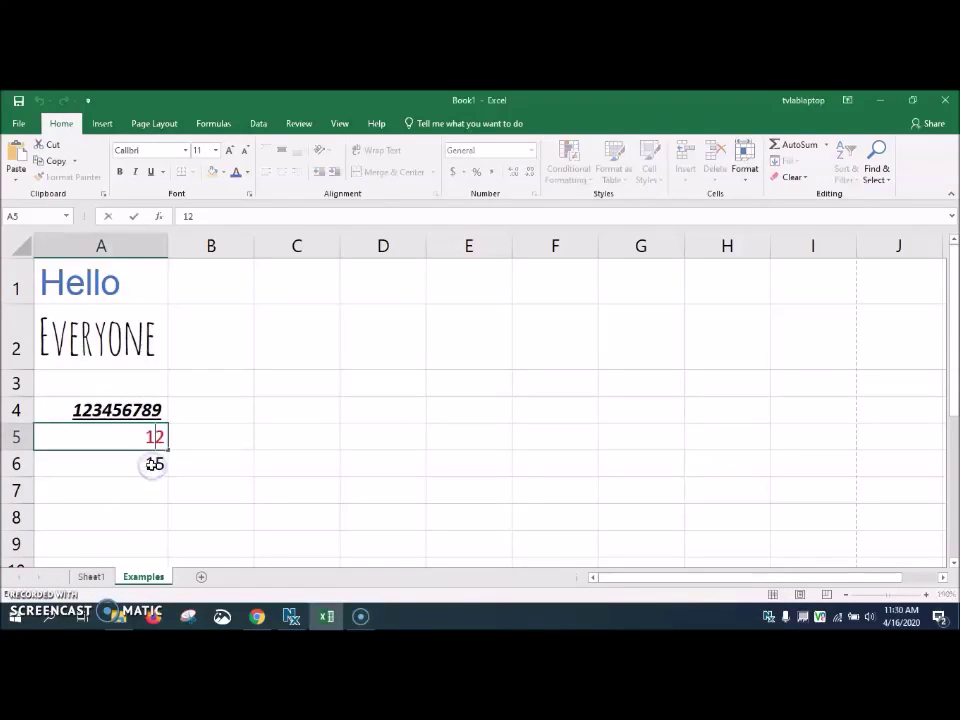
pyautogui.click(153, 468)
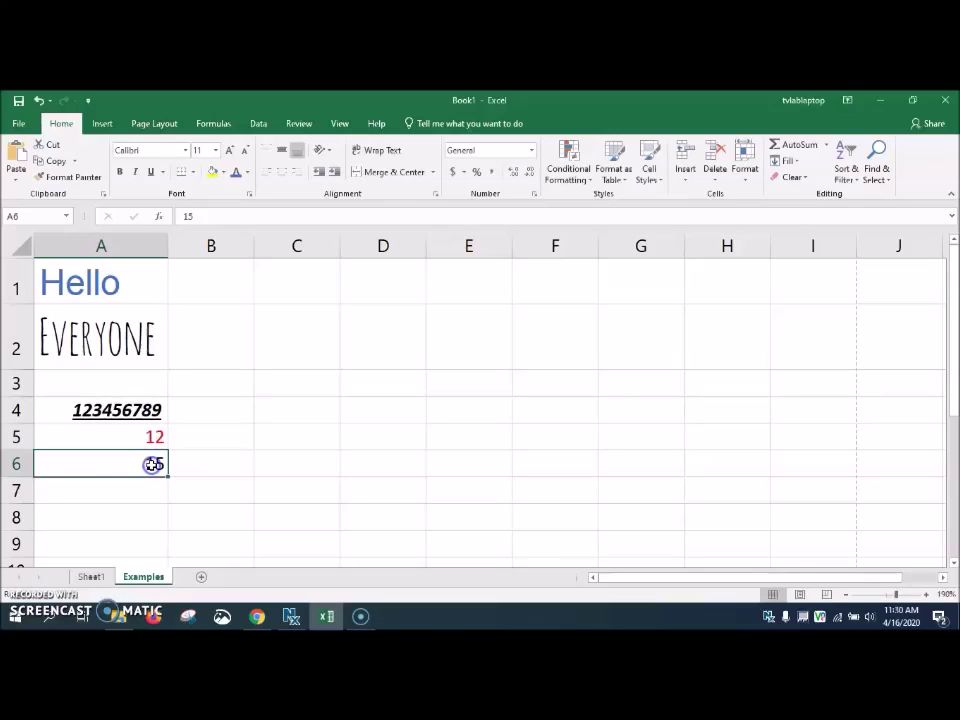
pyautogui.click(224, 176)
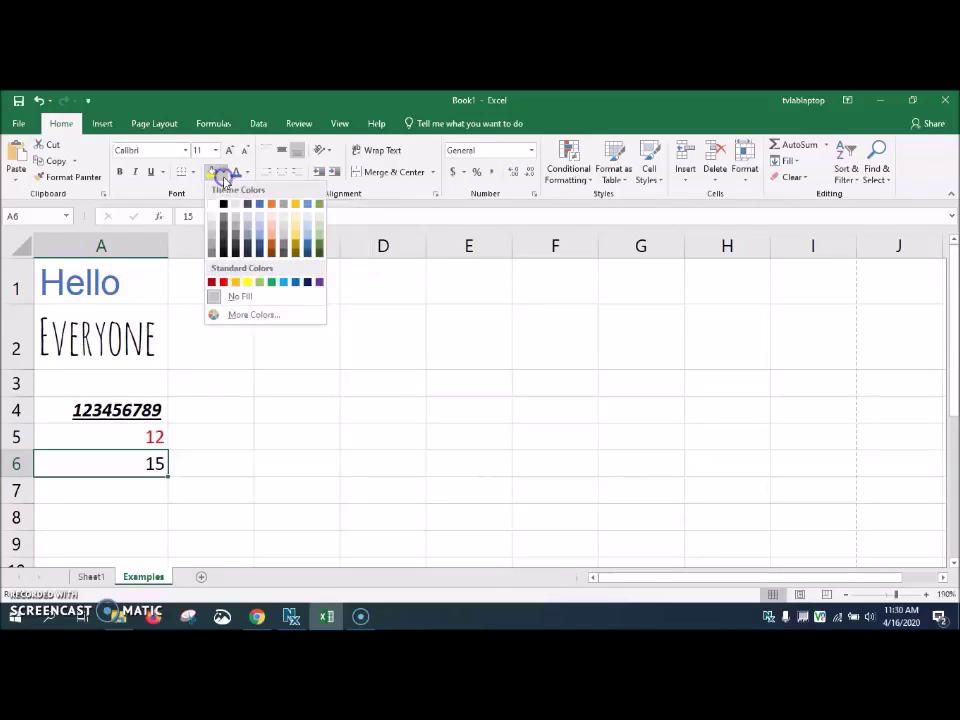
pyautogui.click(248, 284)
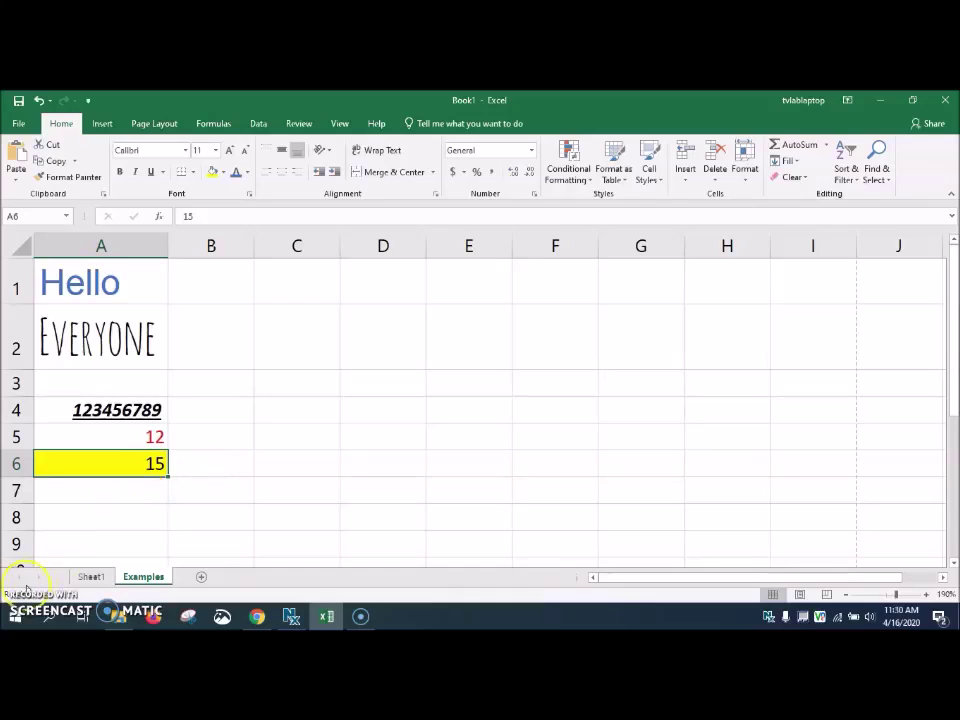
pyautogui.click(14, 590)
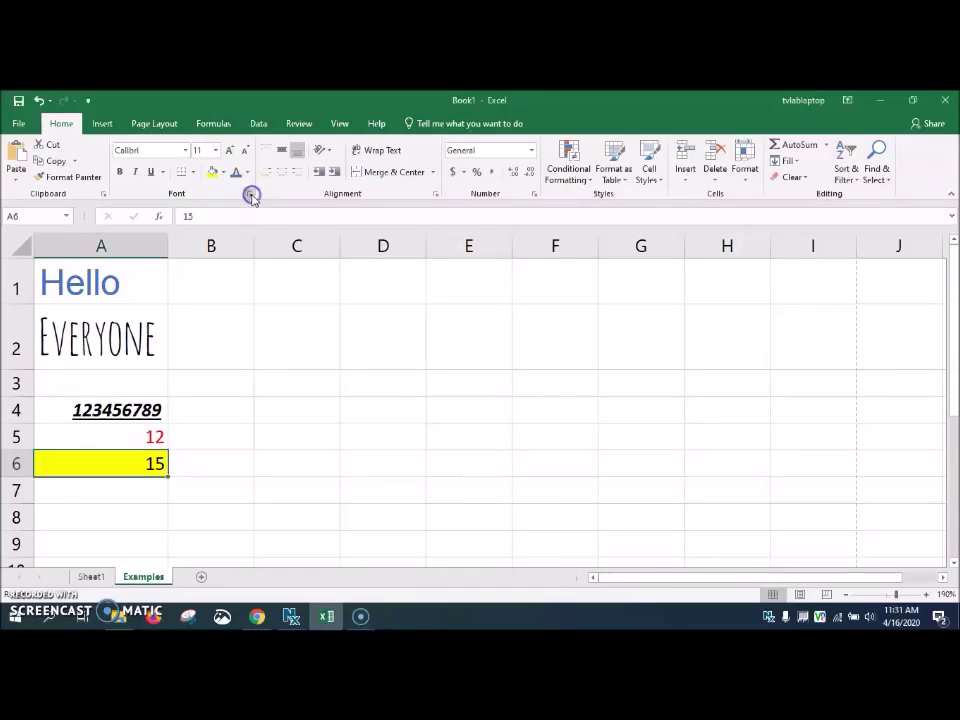
# Step: View the full font settings for cell A6 in the Format Cells dialog and close it
pyautogui.click(250, 196)
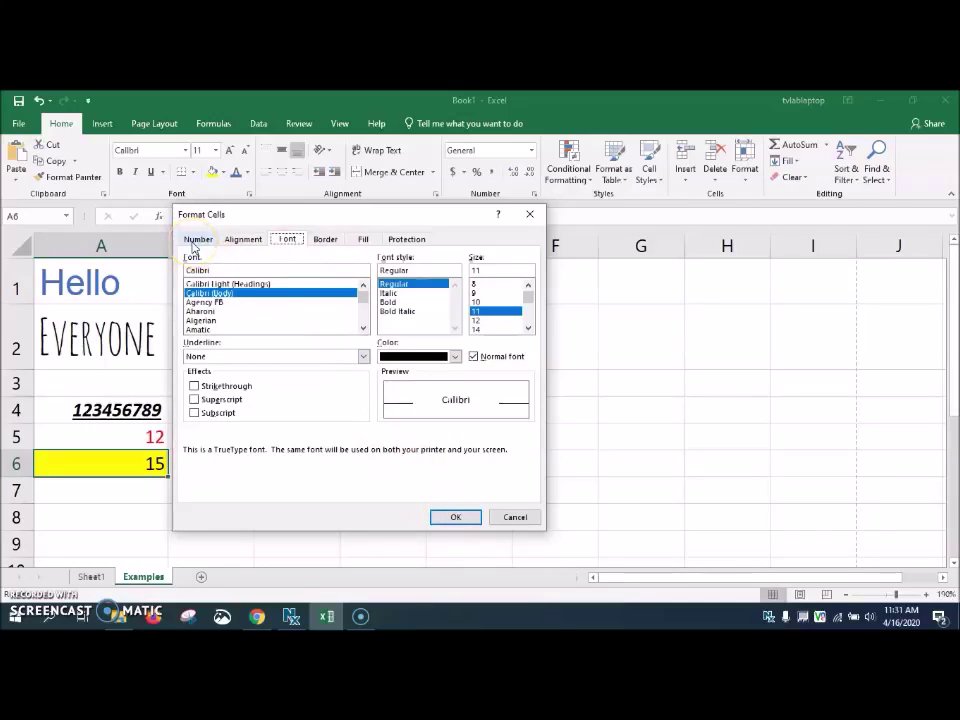
pyautogui.click(516, 517)
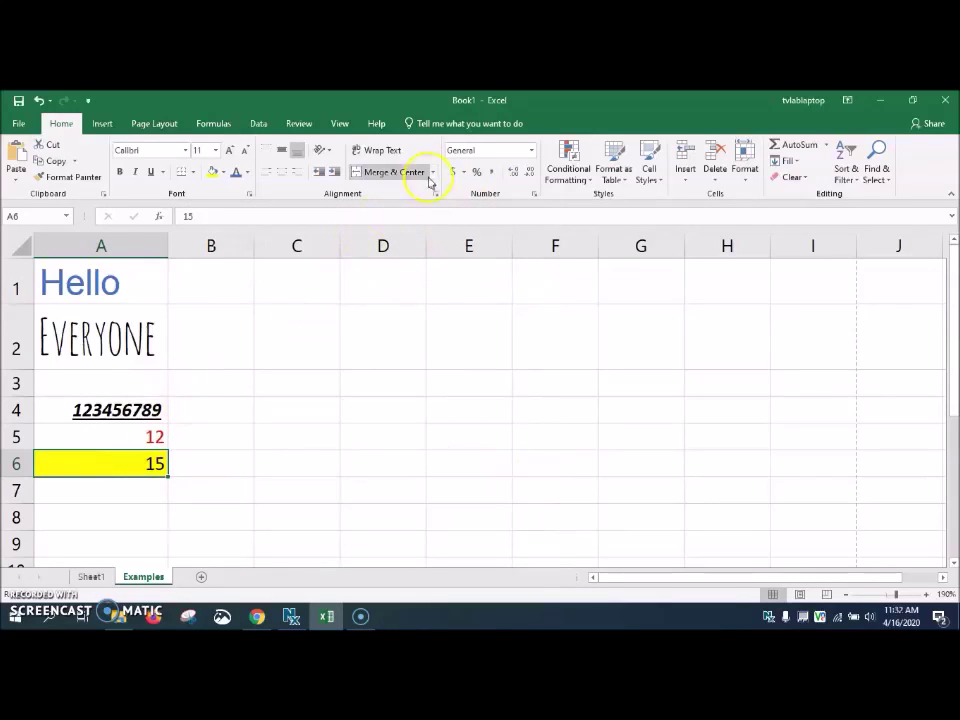
# Step: Apply the dollar accounting number format to the 15 in cell A6
pyautogui.click(463, 173)
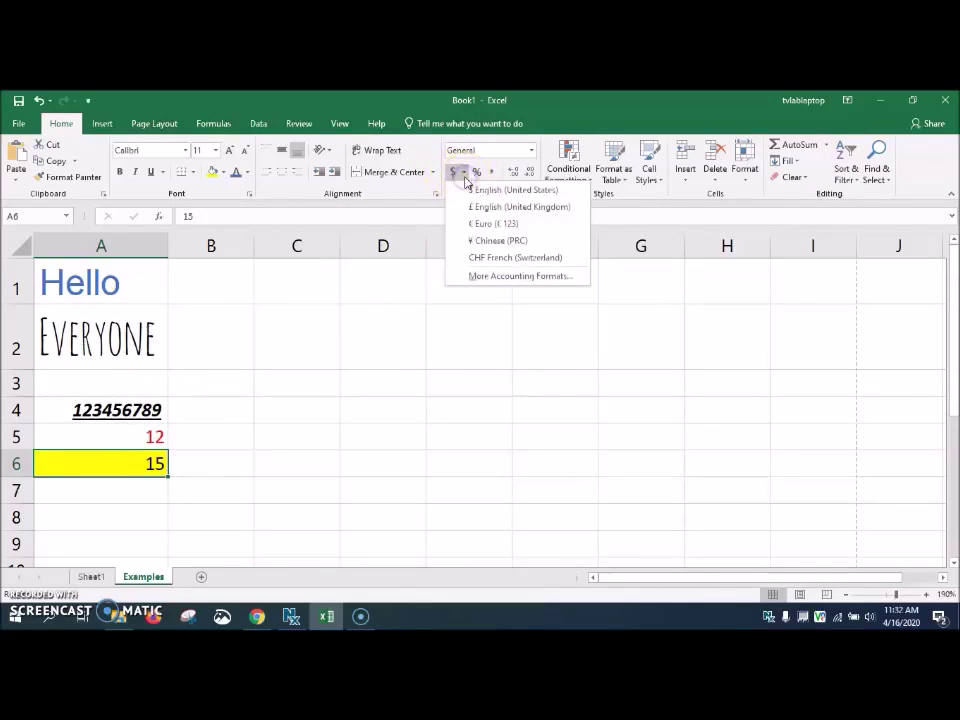
pyautogui.click(455, 173)
pyautogui.click(455, 173)
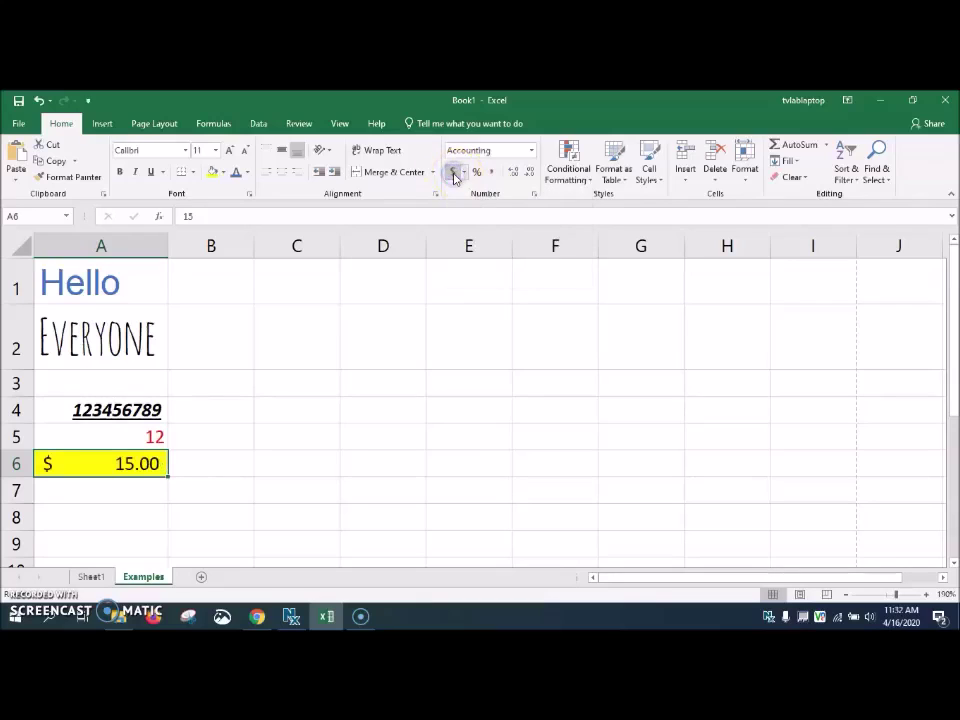
# Step: Open Format Cells from cell A6 itself, examine the formatting options, and dismiss the dialog
pyautogui.rightClick(103, 463)
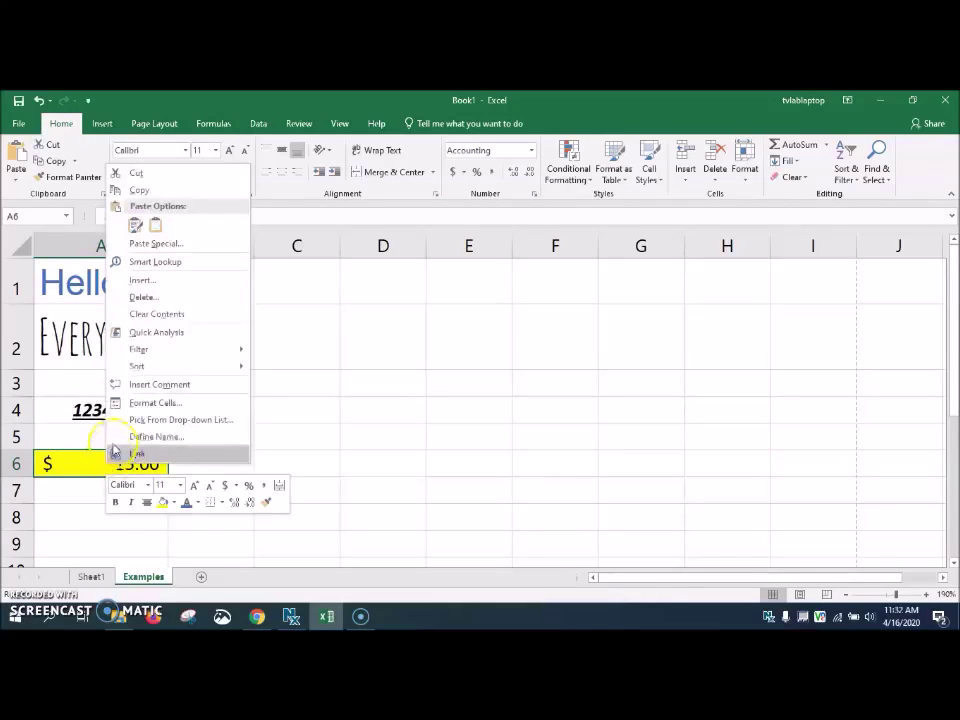
pyautogui.click(140, 403)
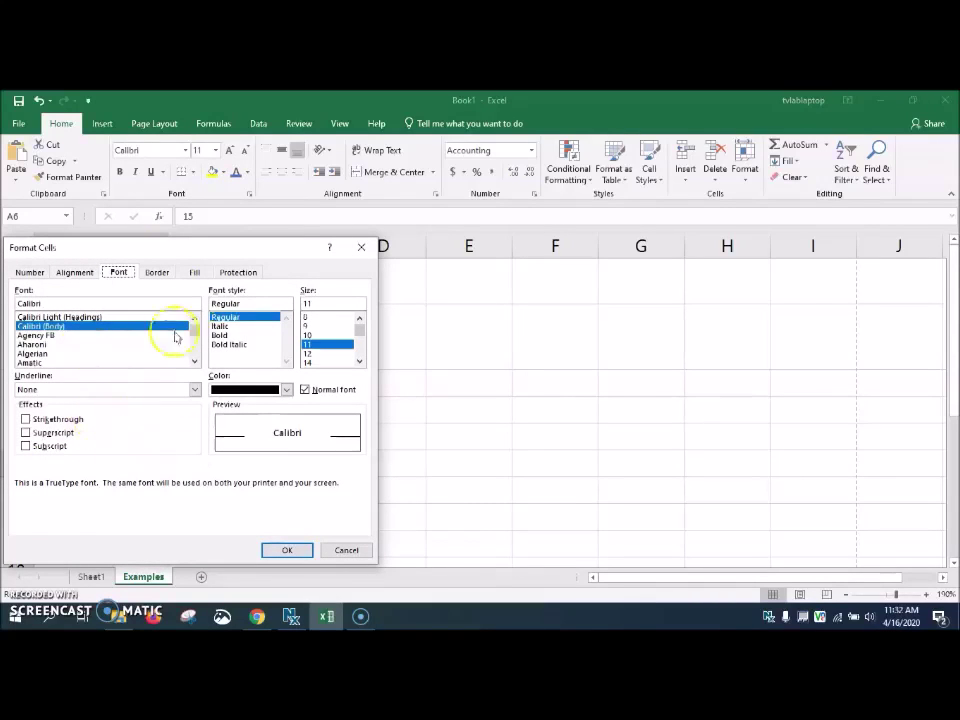
pyautogui.moveTo(150, 250); pyautogui.dragTo(224, 244)
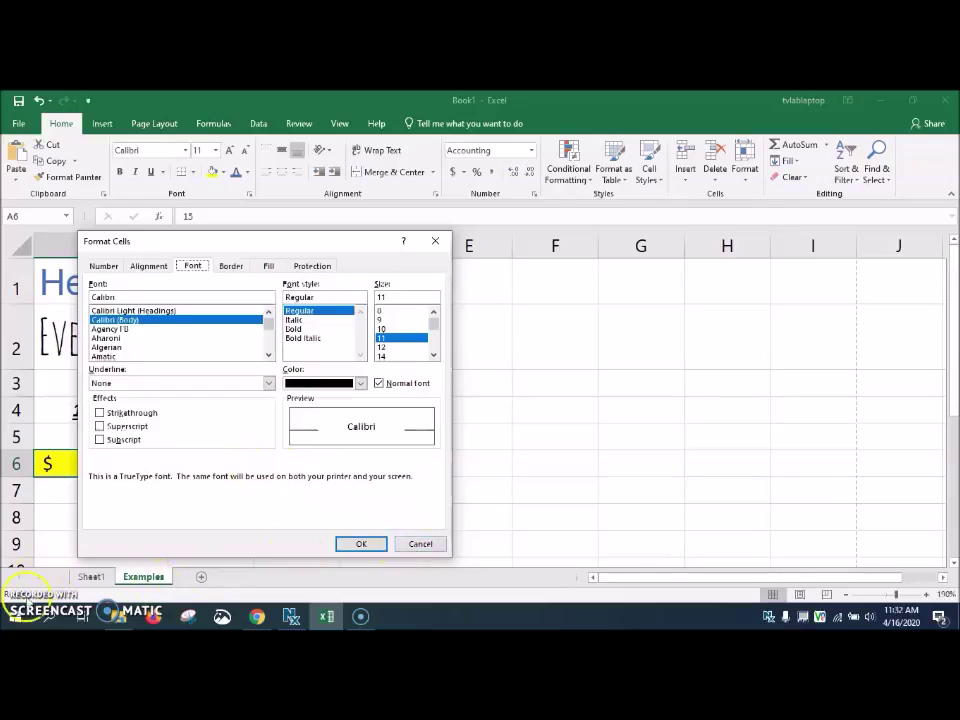
pyautogui.press('Escape')
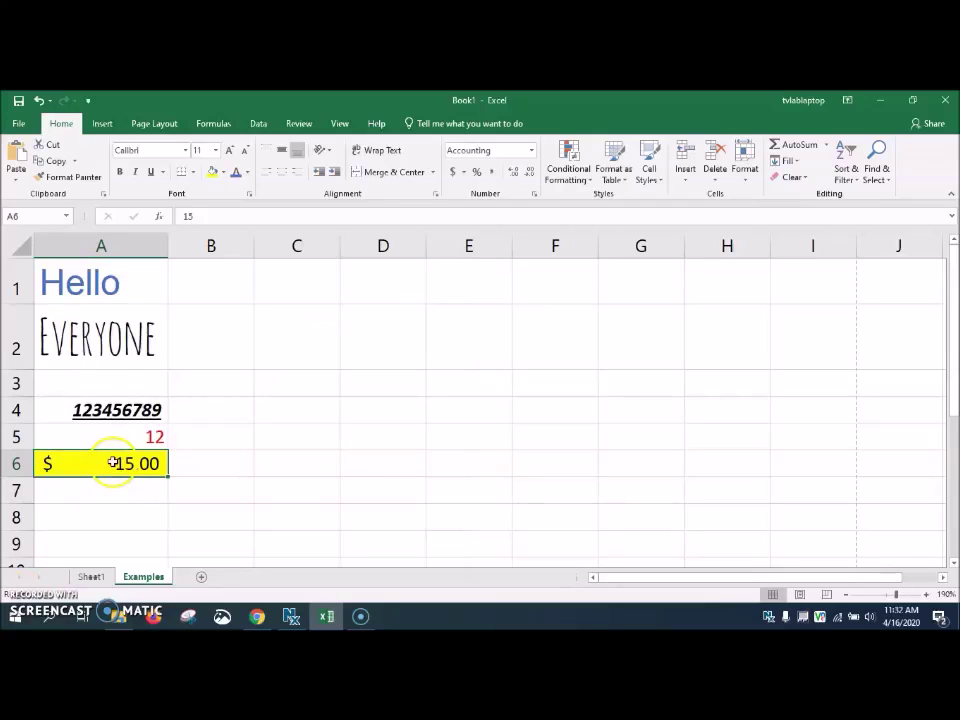
# Step: Cut the yellow dollar amount from cell A6 and paste it into cell C2
pyautogui.click(52, 146)
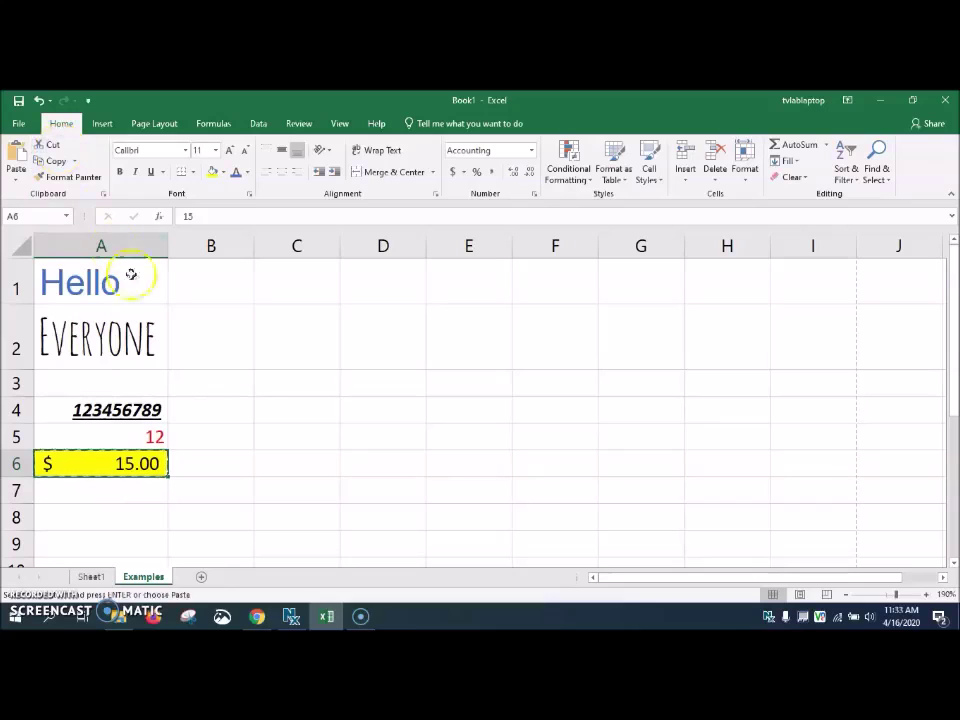
pyautogui.click(311, 348)
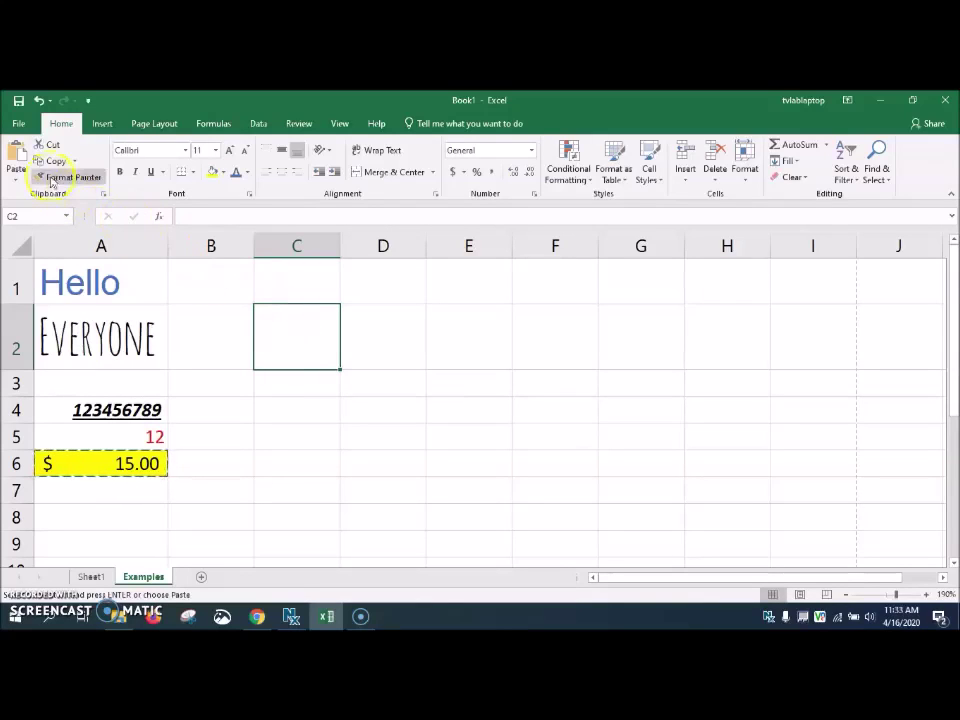
pyautogui.click(17, 155)
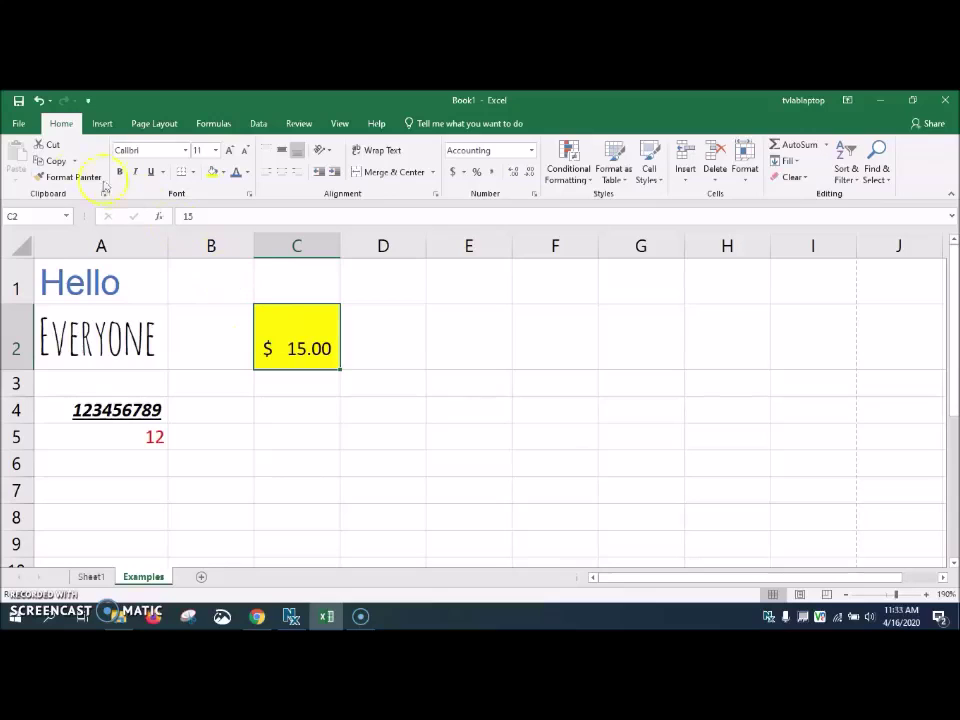
# Step: Copy the yellow dollar amount in cell C2 and paste it into cell C5
pyautogui.click(44, 162)
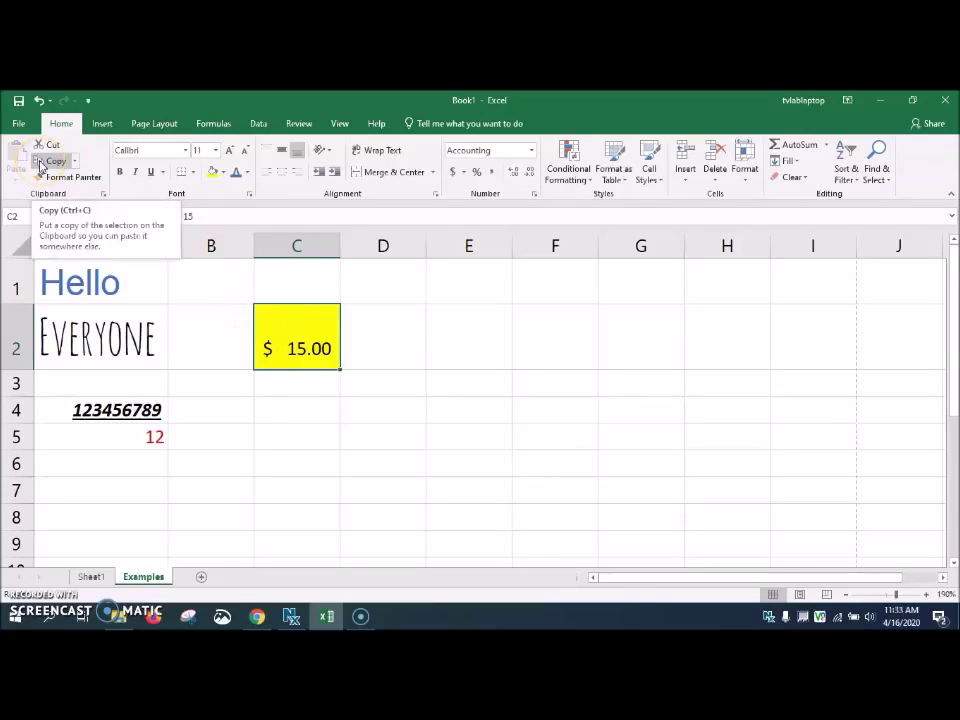
pyautogui.click(44, 162)
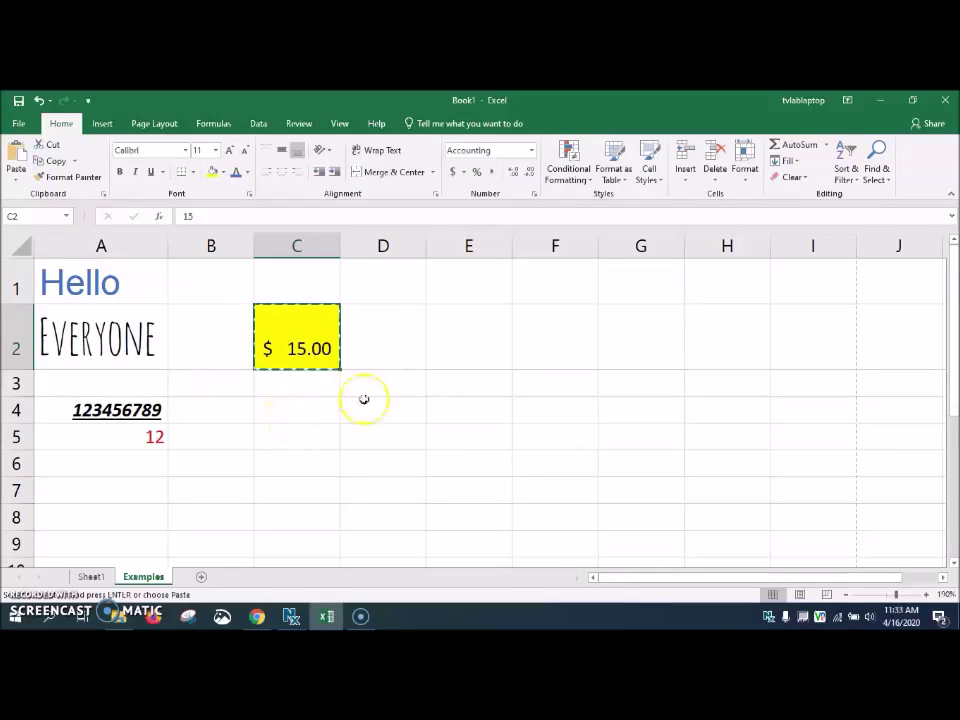
pyautogui.click(287, 433)
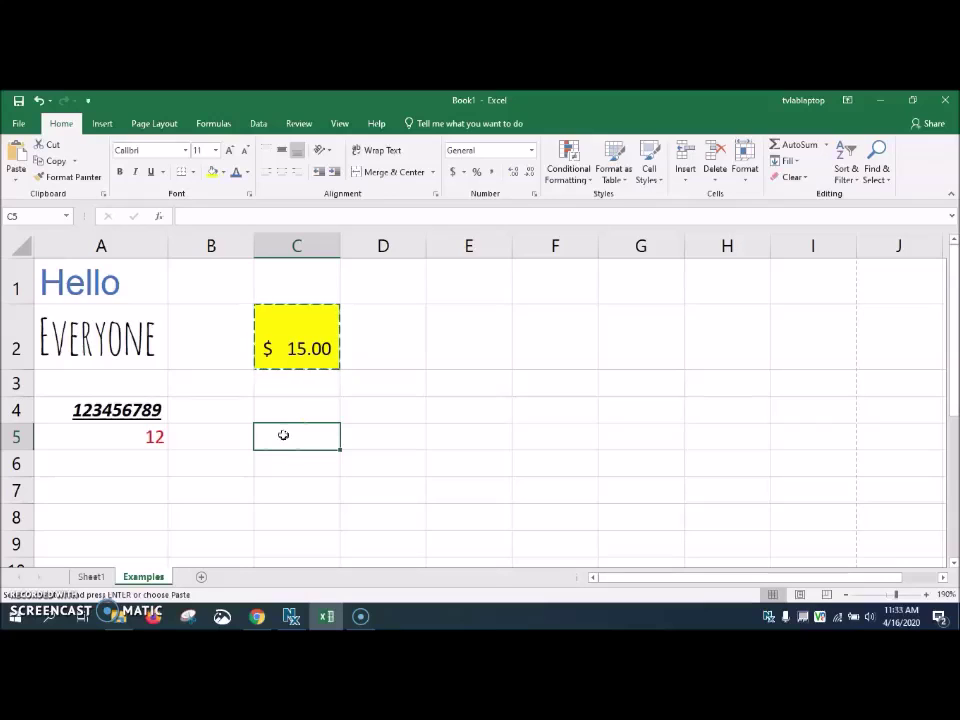
pyautogui.click(282, 431)
pyautogui.hotkey('ctrl', 'v')
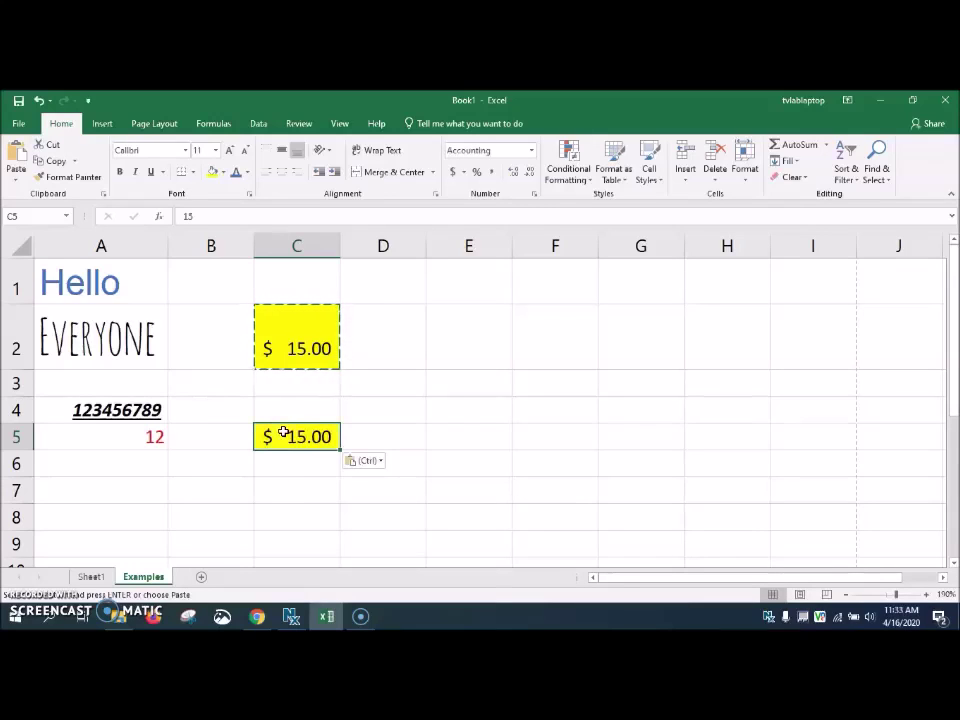
pyautogui.click(10, 158)
# Step: Select cells A8 and B8, move the selection one cell up, down, right and left, and finish on C8
pyautogui.click(100, 520)
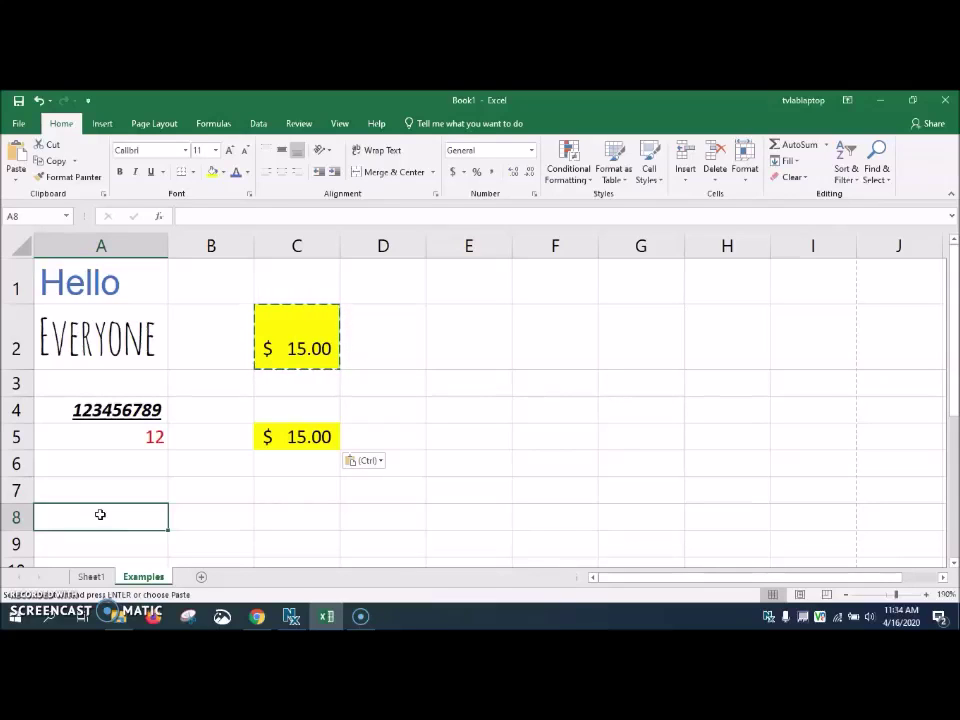
pyautogui.click(185, 528)
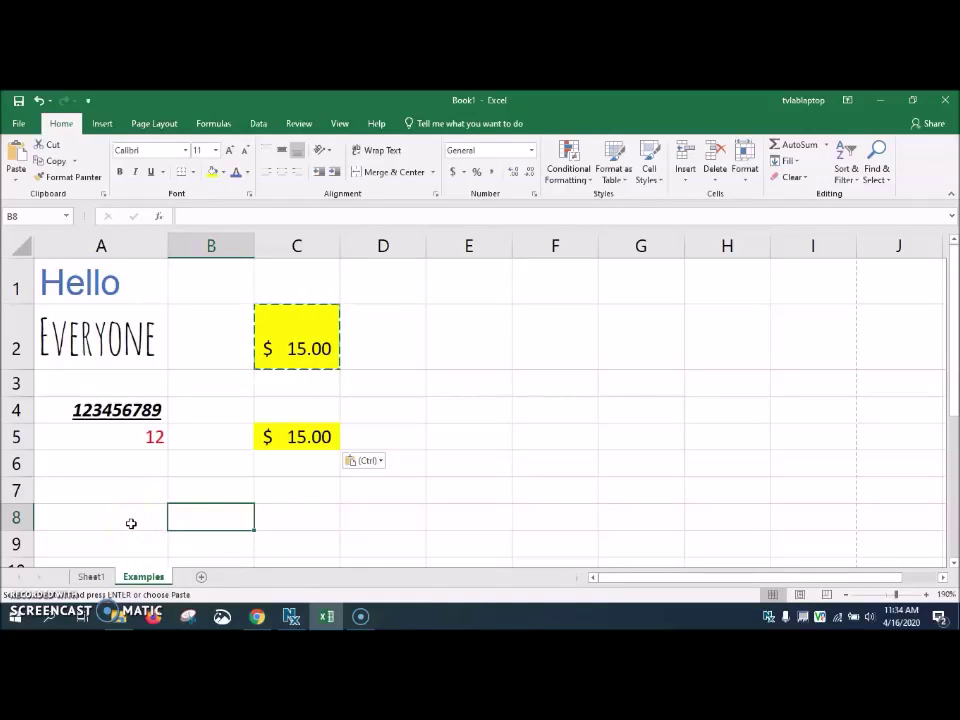
pyautogui.press('Up')
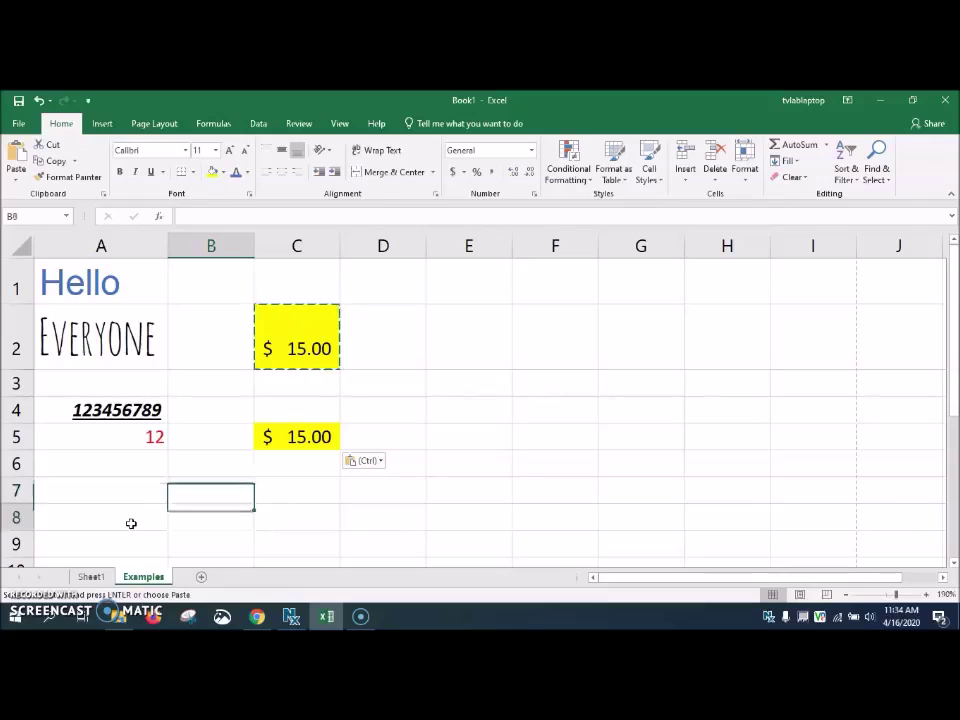
pyautogui.press('Down')
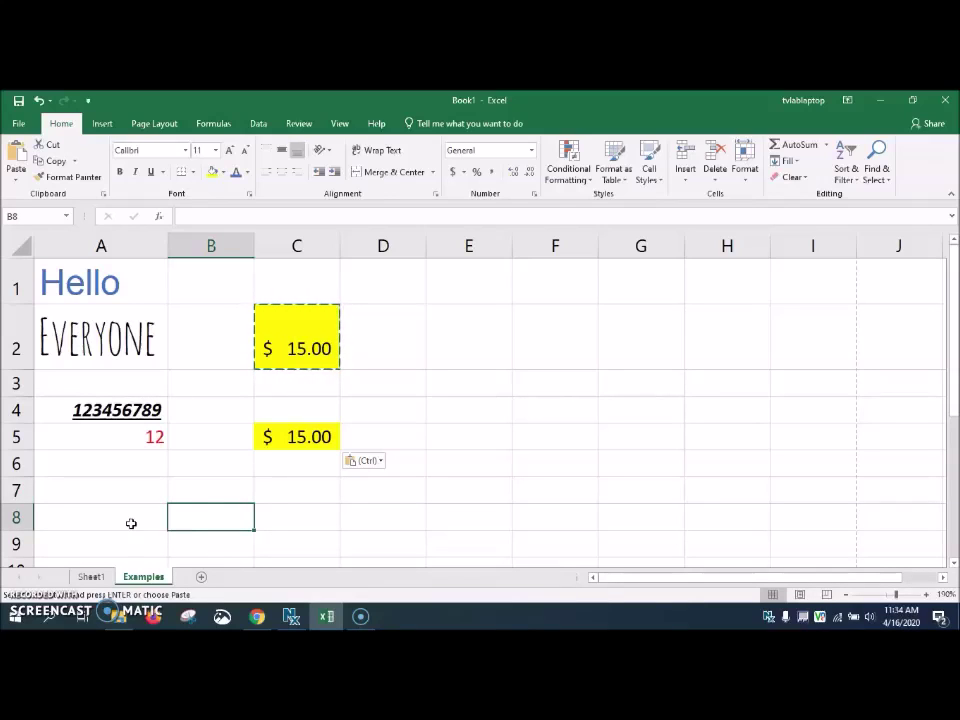
pyautogui.press('Right')
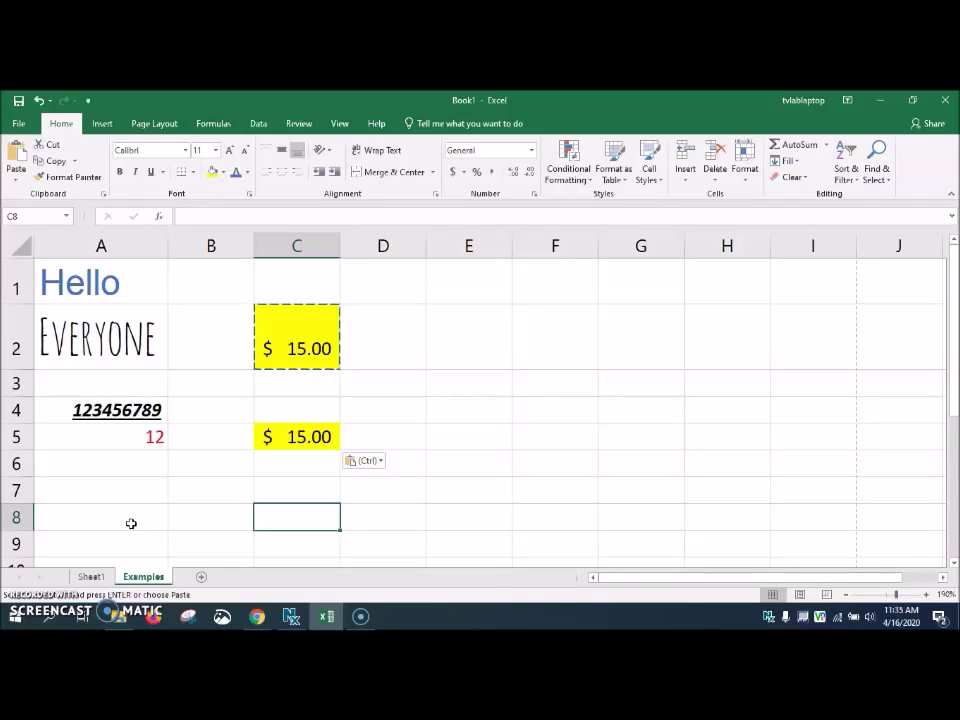
pyautogui.press('Left')
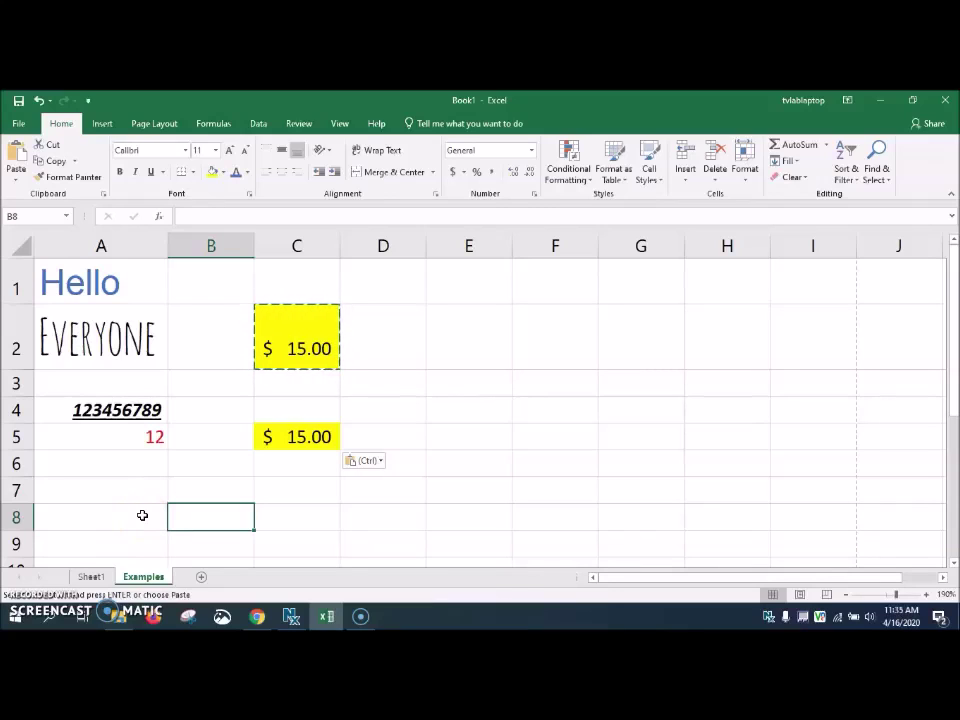
pyautogui.press('Right')
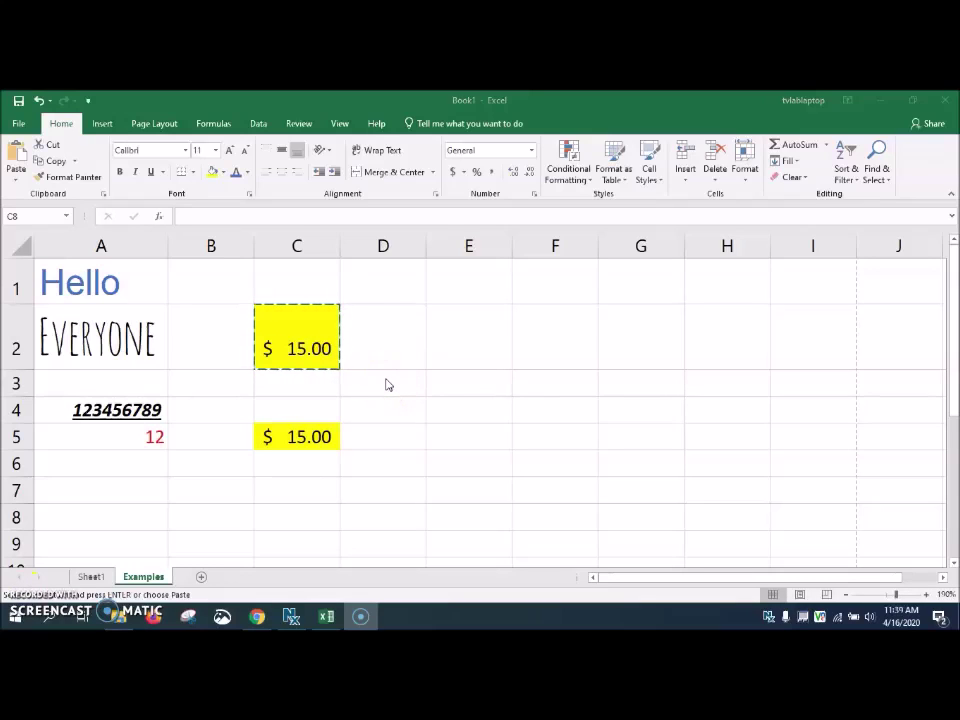
# Step: Browse the templates offered for new workbooks, look at the Business category, and return to the full template gallery
pyautogui.click(19, 123)
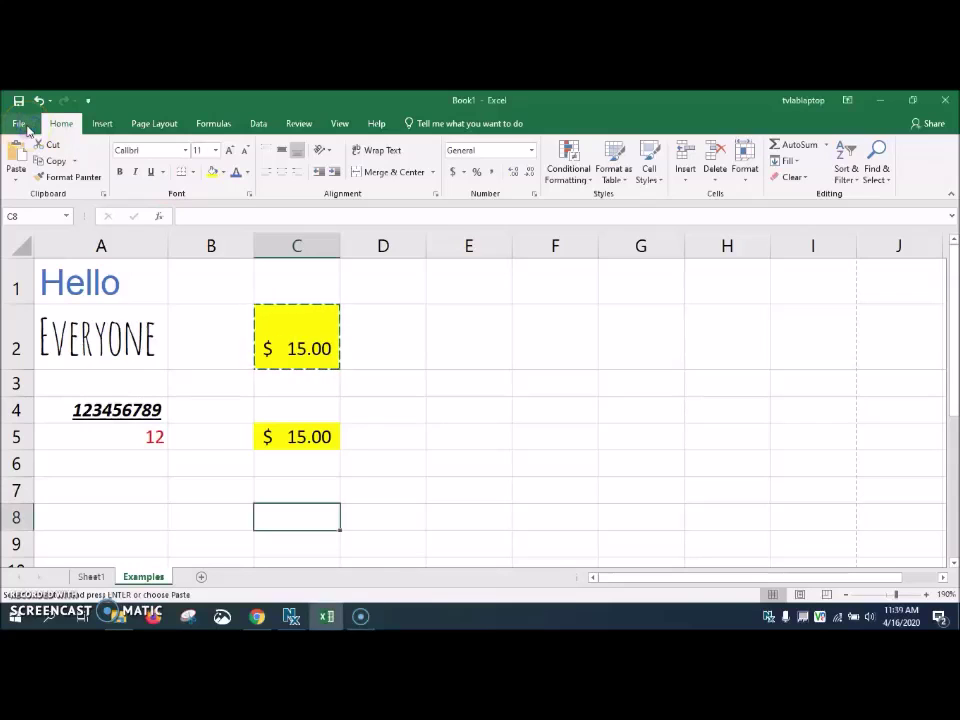
pyautogui.click(22, 124)
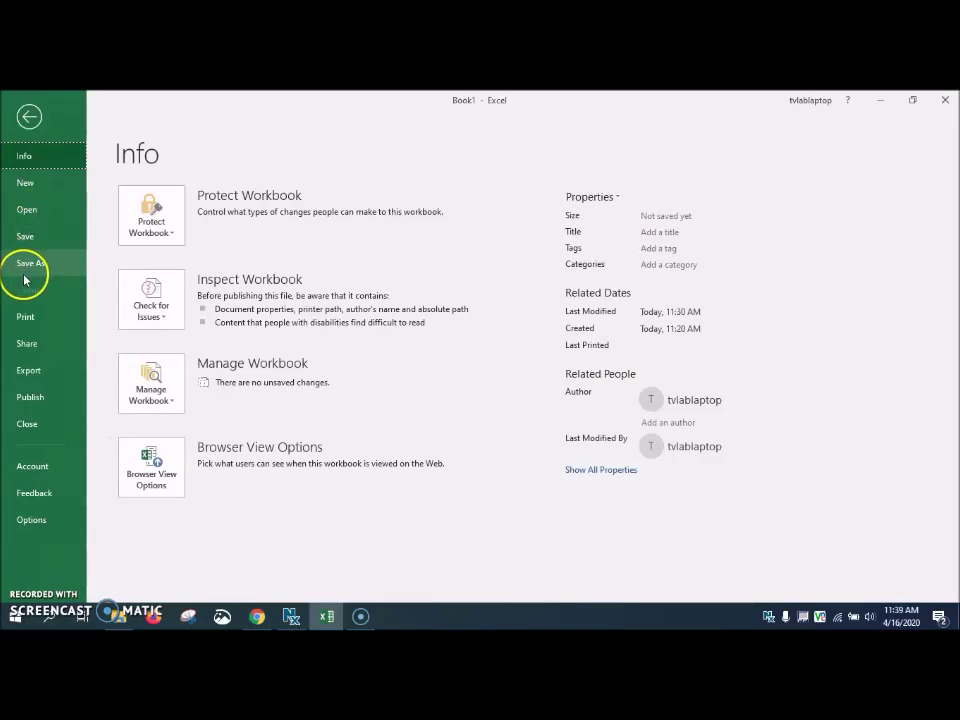
pyautogui.click(30, 192)
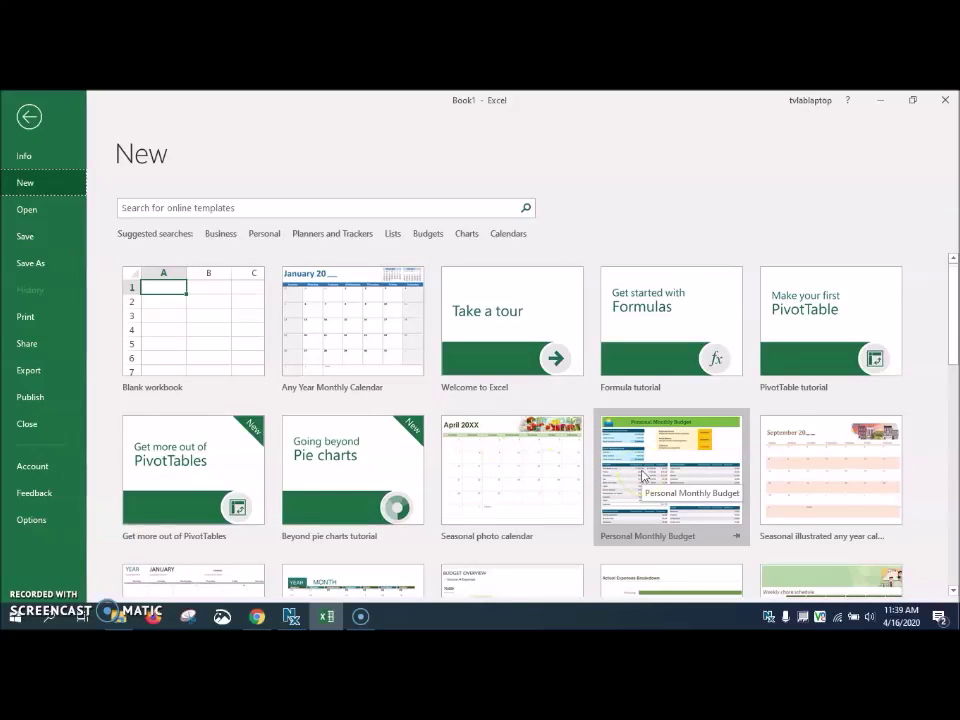
pyautogui.scroll(-3, 643, 476)
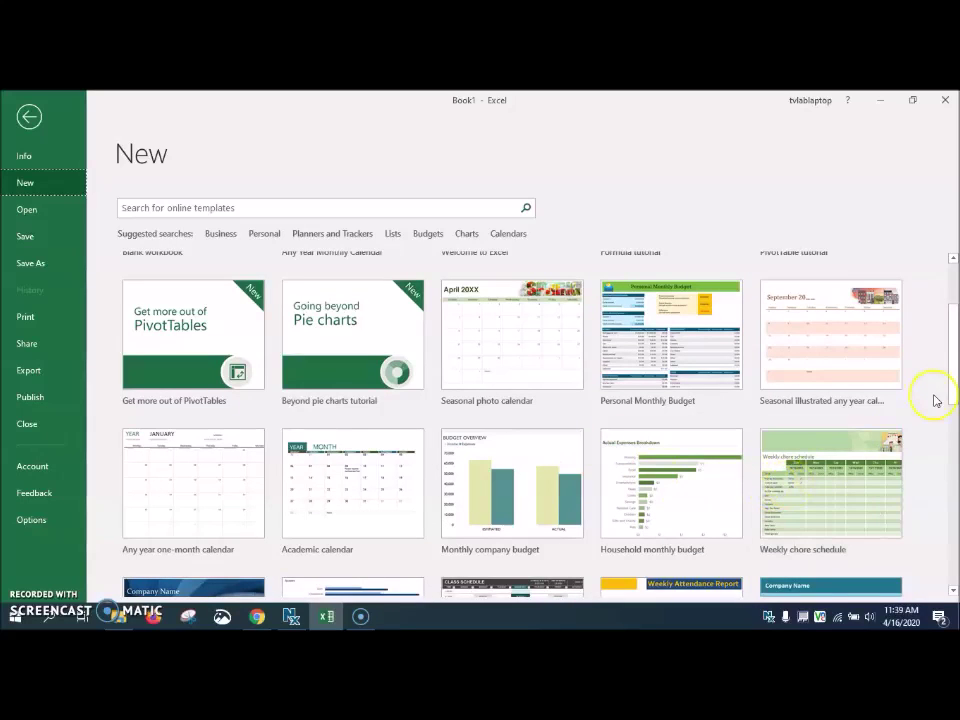
pyautogui.moveTo(953, 375); pyautogui.dragTo(955, 447)
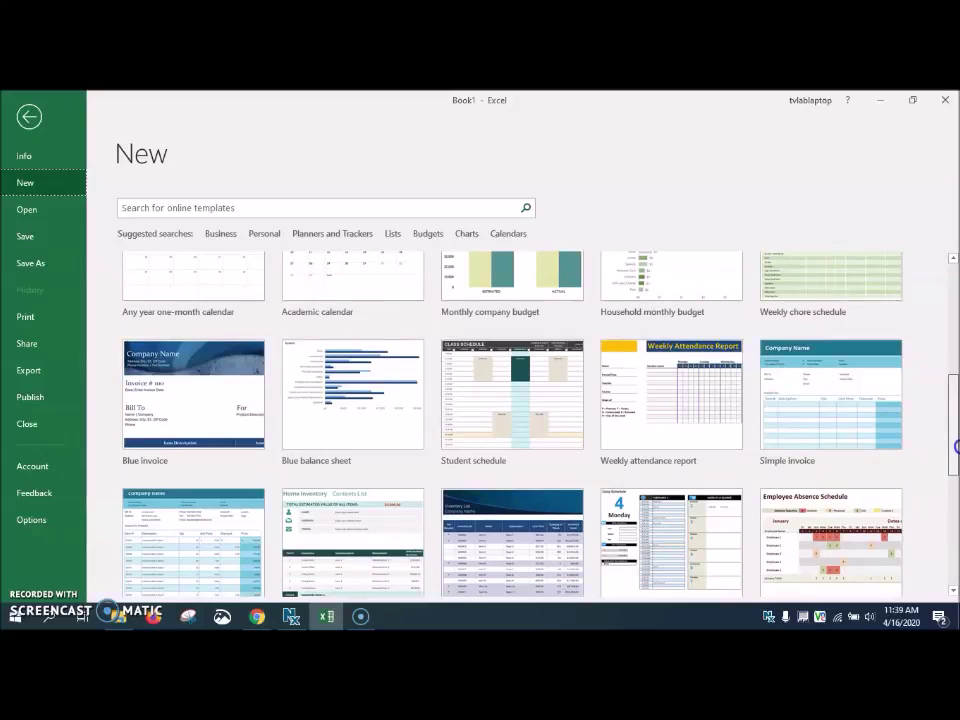
pyautogui.moveTo(955, 447); pyautogui.dragTo(955, 457)
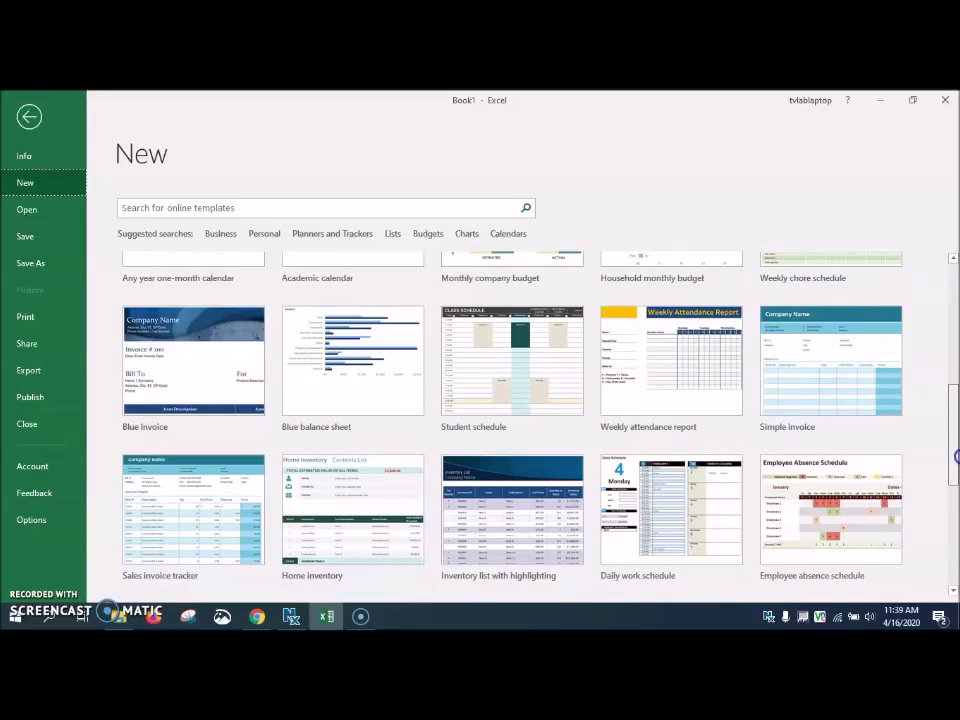
pyautogui.moveTo(955, 457); pyautogui.dragTo(955, 265)
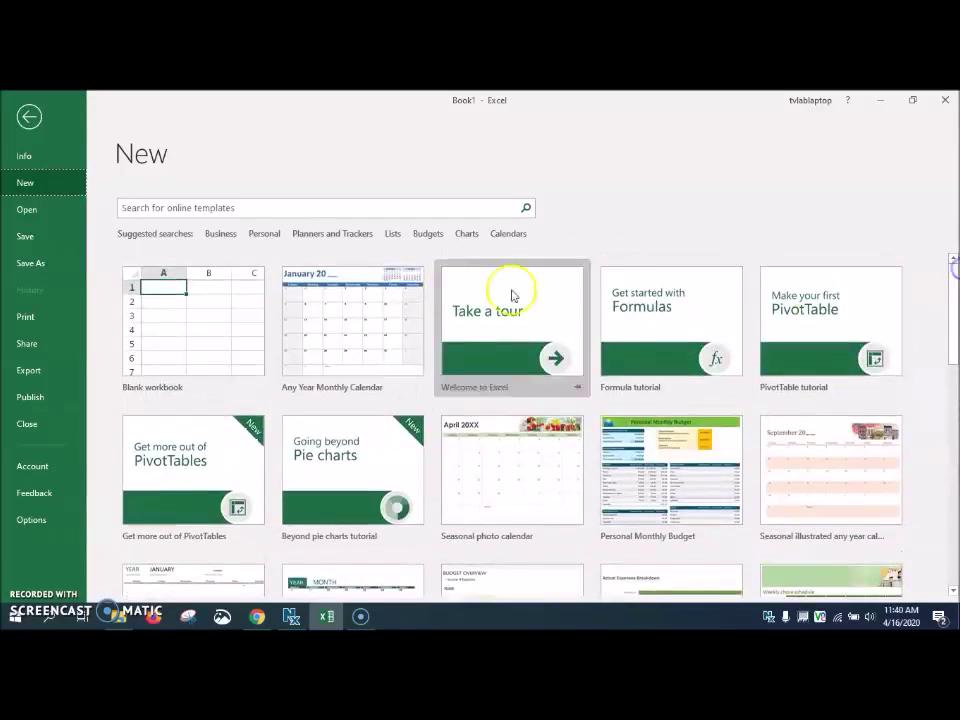
pyautogui.click(221, 235)
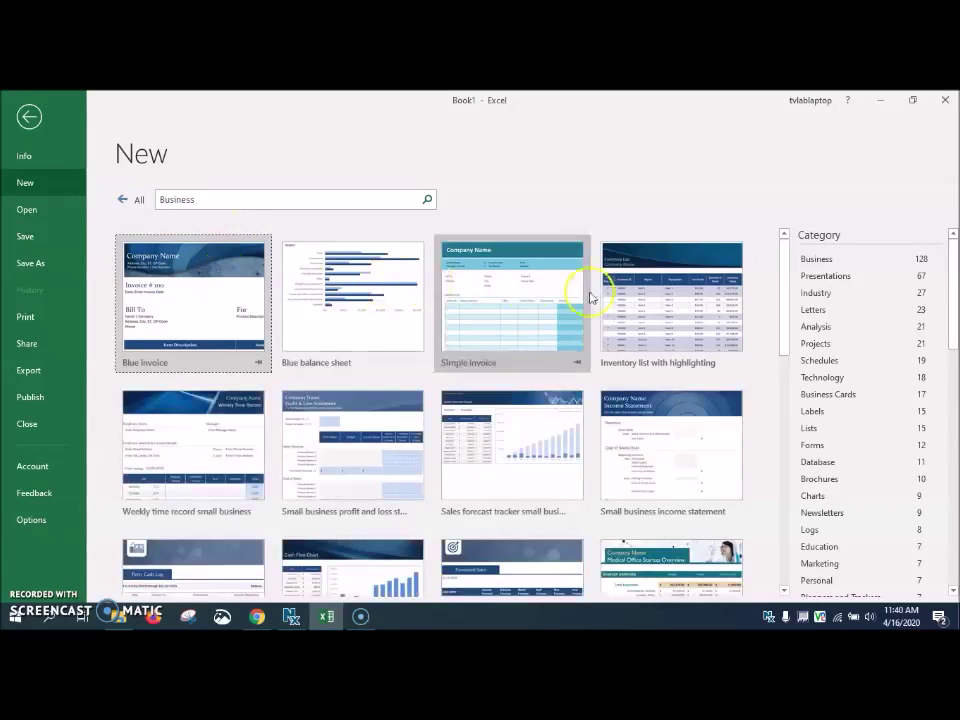
pyautogui.click(122, 204)
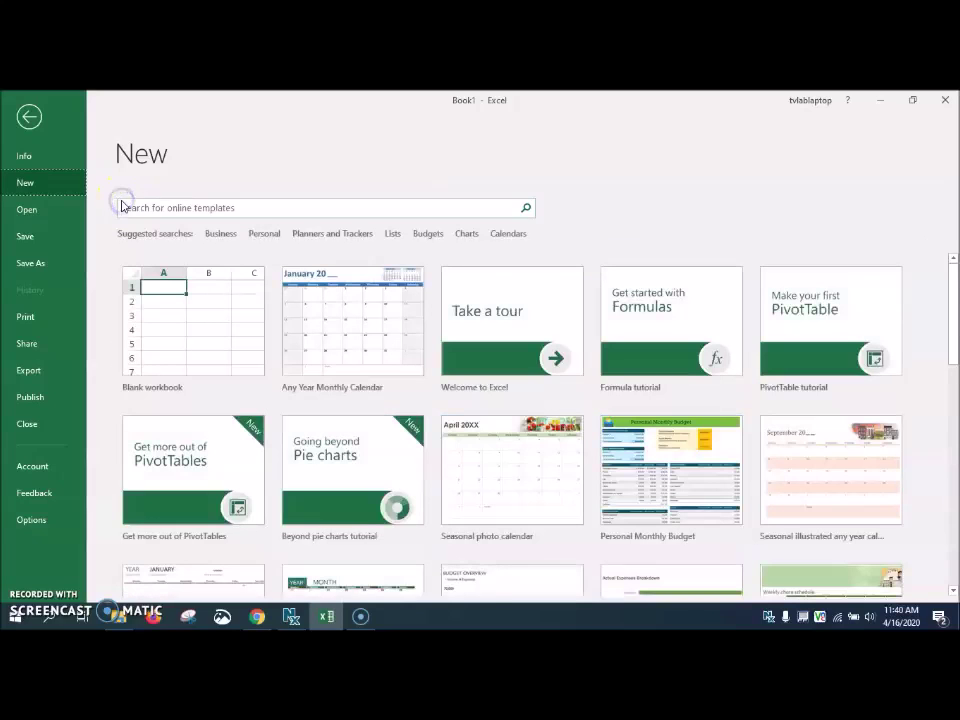
# Step: Create a workbook from the Seasonal photo calendar template and select the Monday the 30th date cell on the January sheet
pyautogui.click(264, 244)
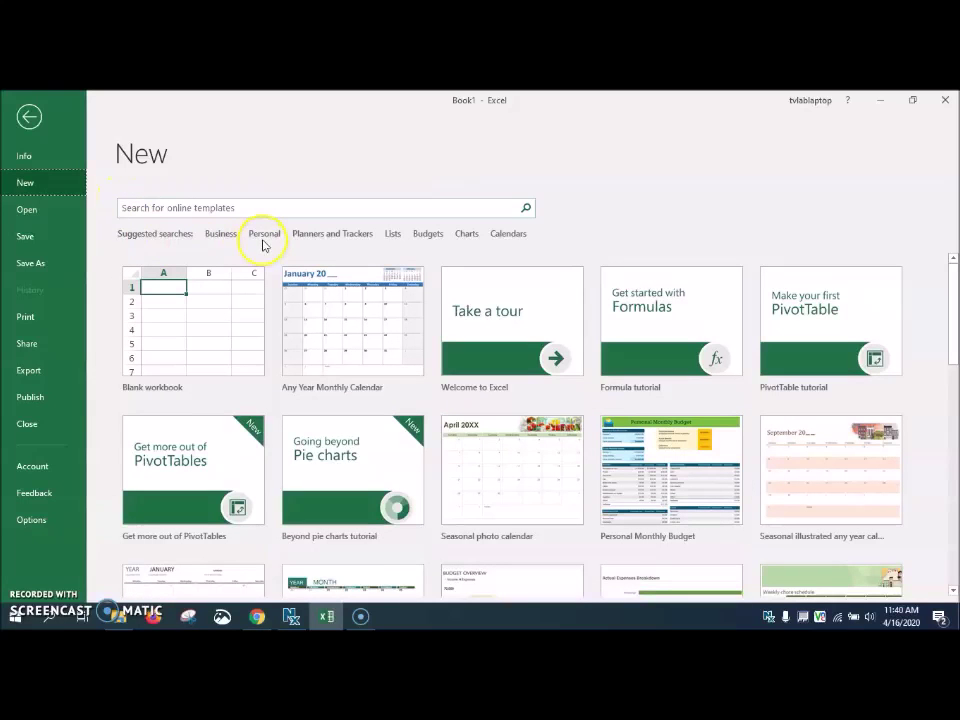
pyautogui.doubleClick(477, 447)
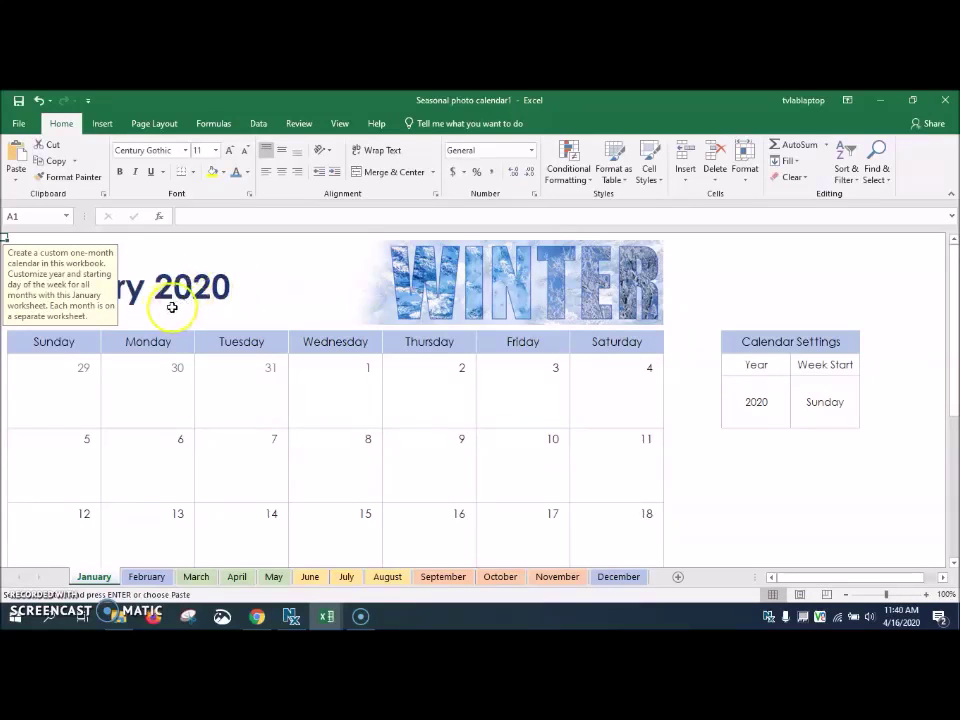
pyautogui.scroll(-1, 952, 324)
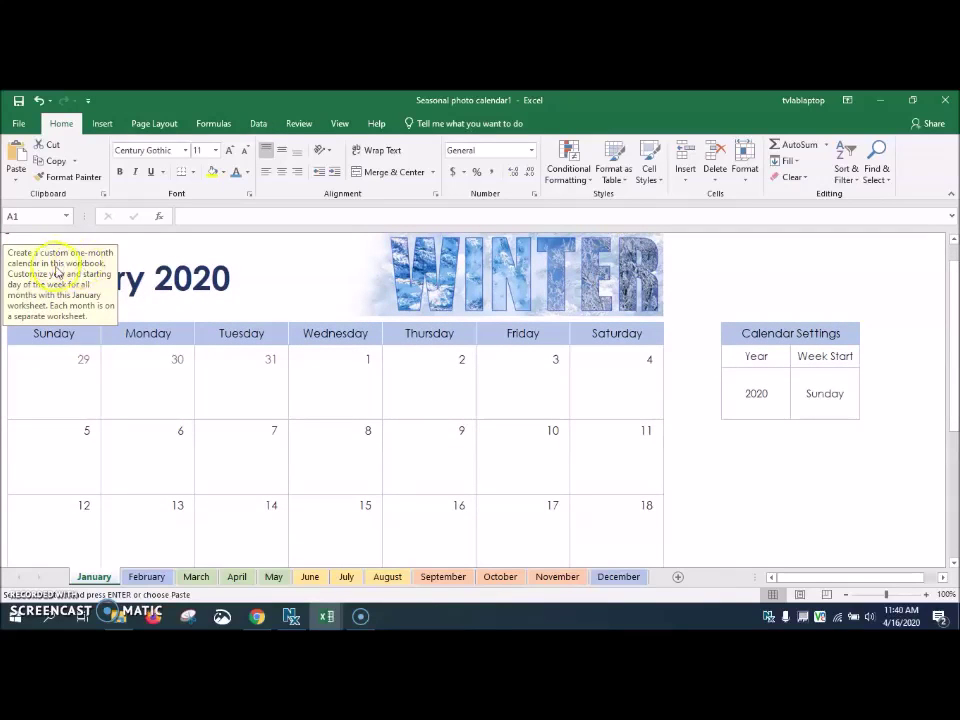
pyautogui.click(129, 369)
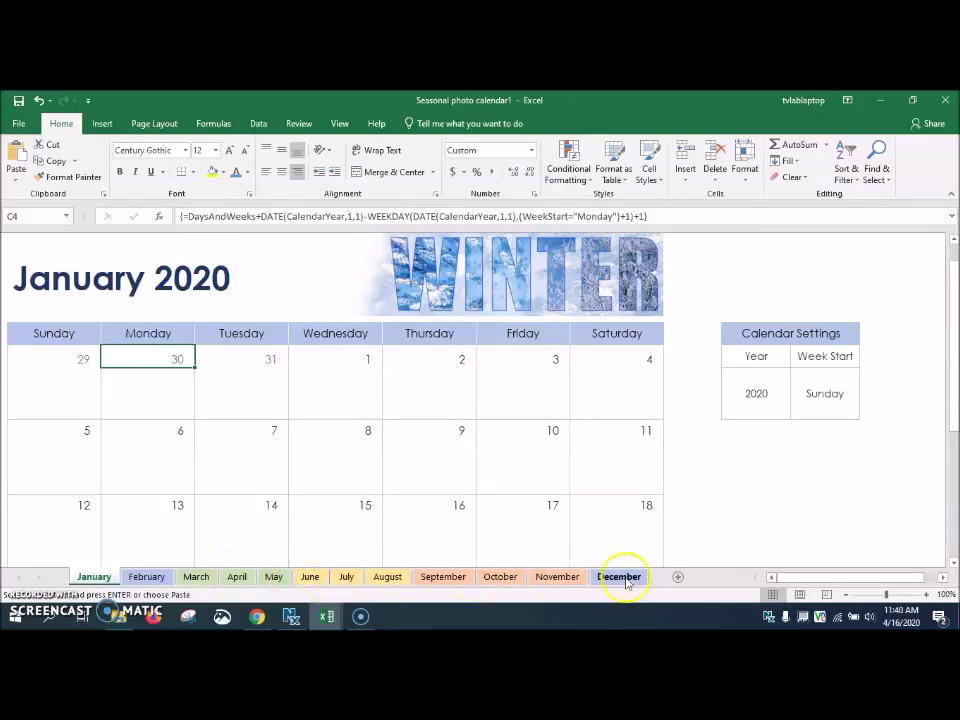
# Step: Switch to the April calendar sheet and select the entry box under the 15th, followed by the date cell of the 11th
pyautogui.click(237, 577)
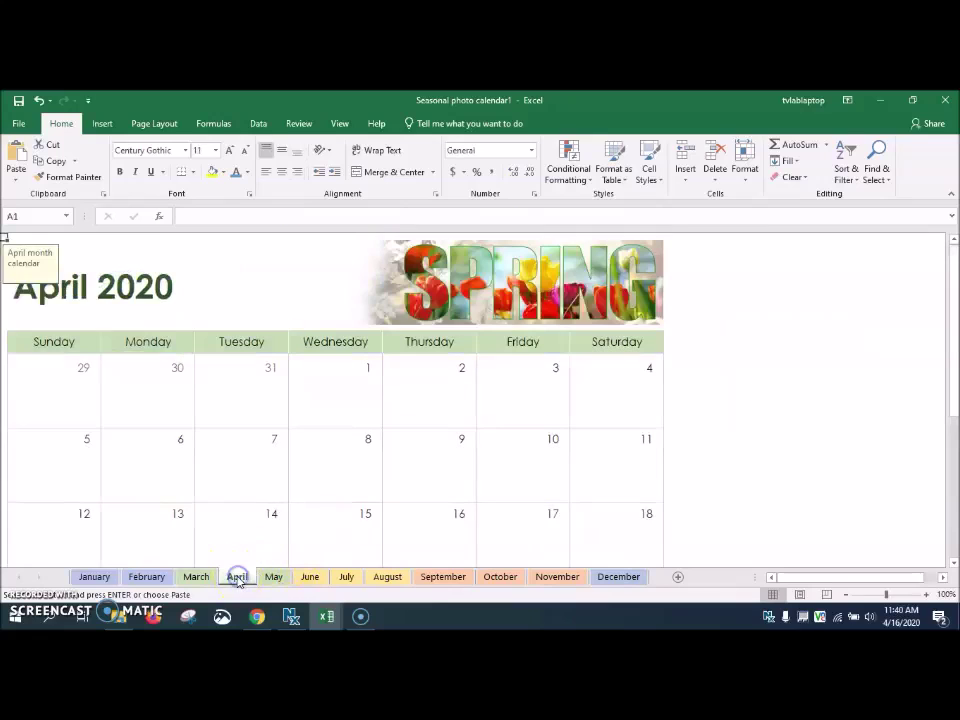
pyautogui.scroll(-1, 368, 441)
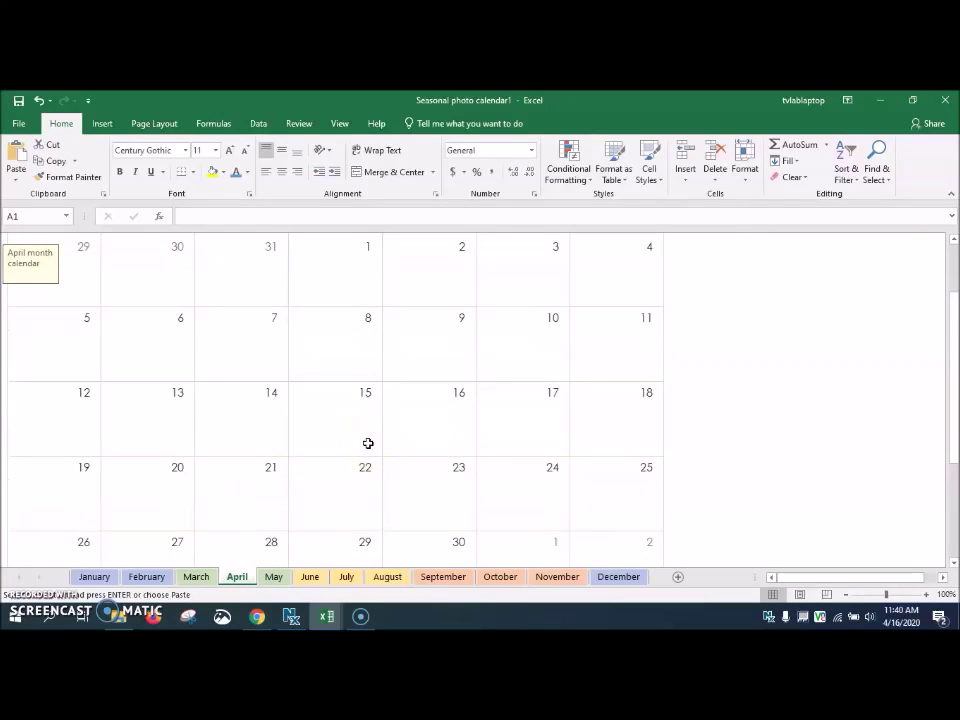
pyautogui.scroll(-1, 368, 443)
pyautogui.click(334, 327)
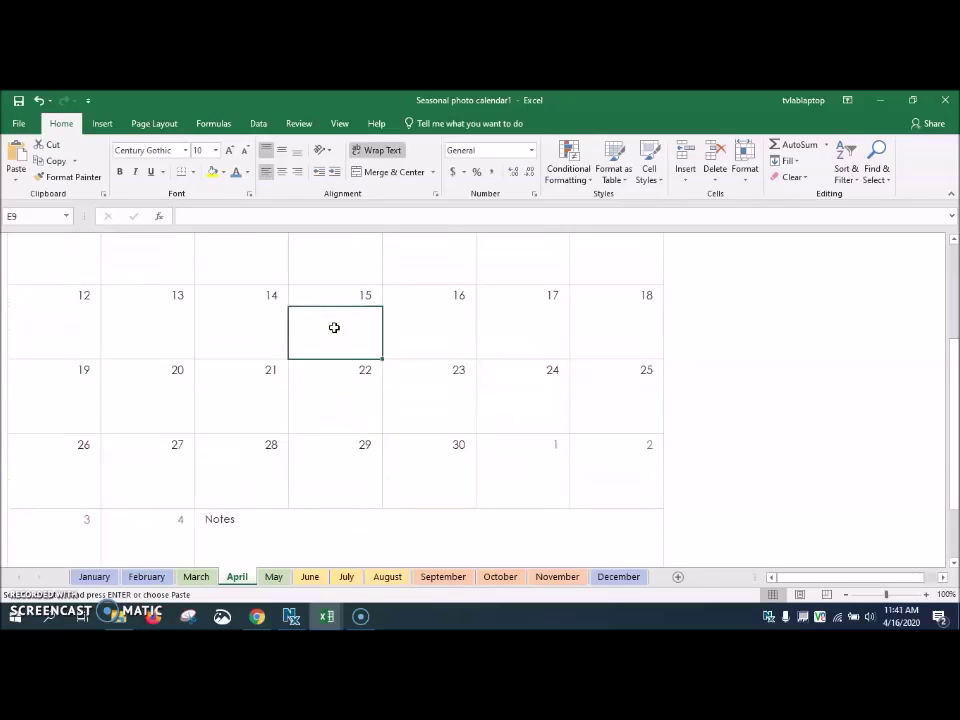
pyautogui.scroll(1, 538, 325)
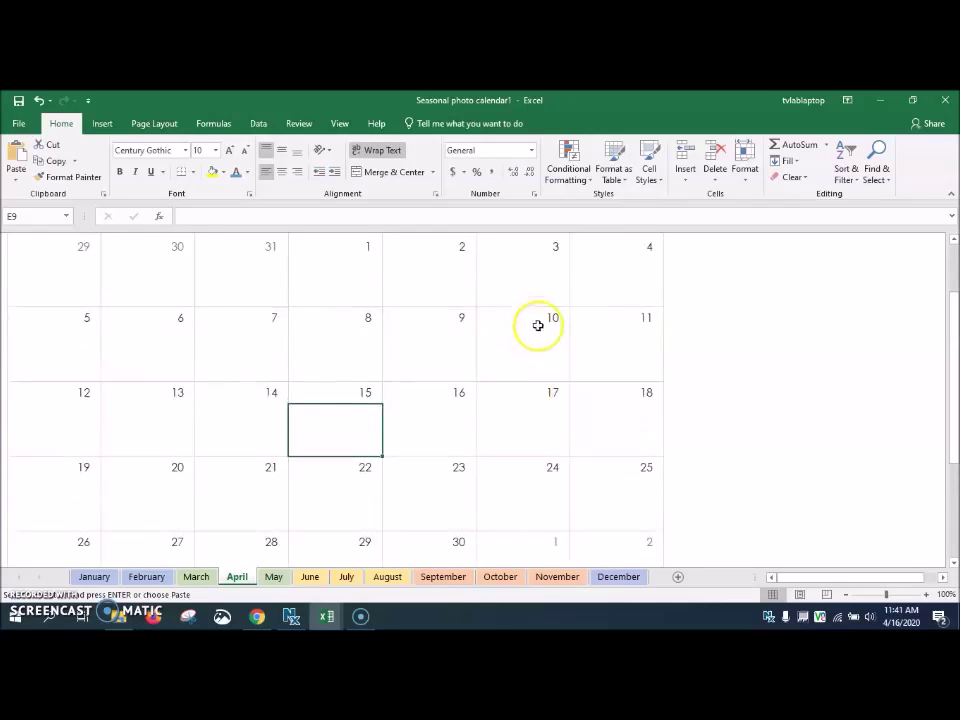
pyautogui.click(632, 326)
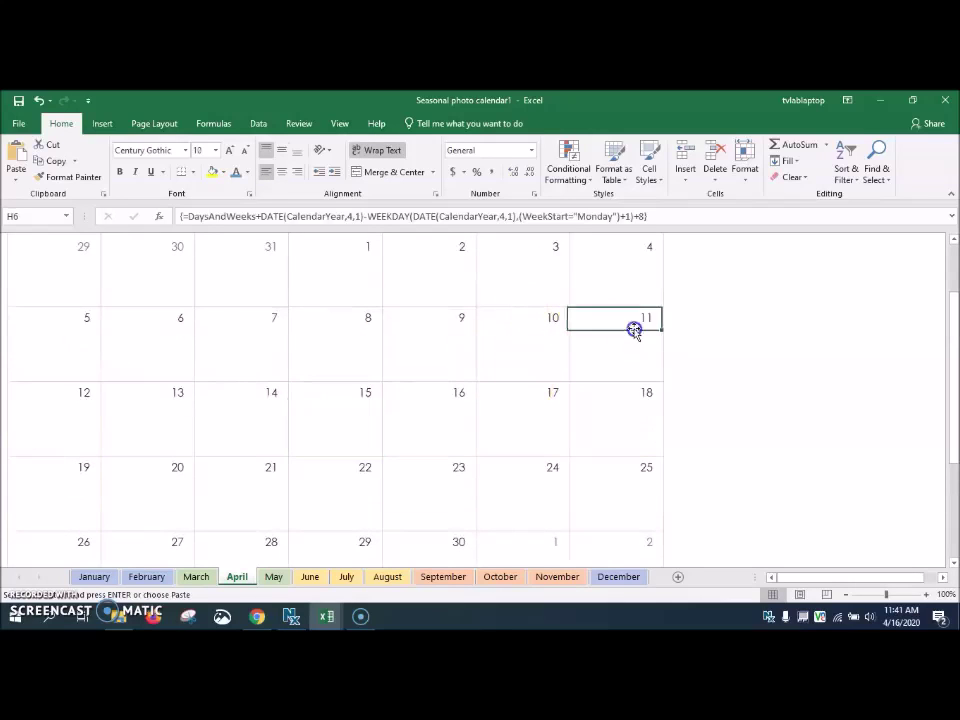
# Step: Enter "Easter Holiday" in the box under Sunday the 12th on the April calendar
pyautogui.click(67, 413)
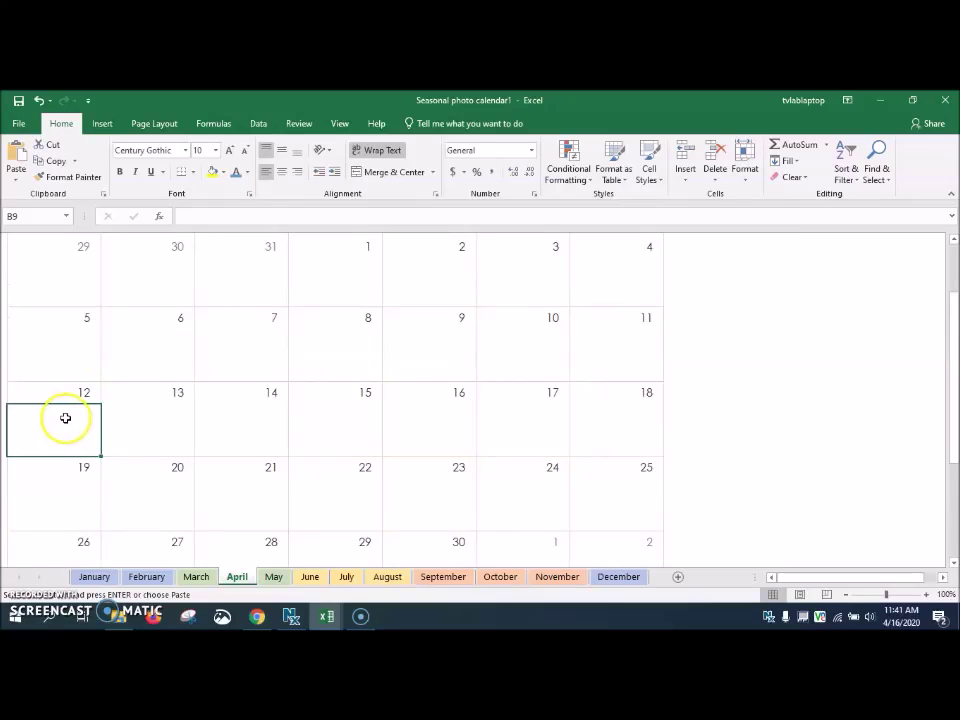
pyautogui.write('Easter')
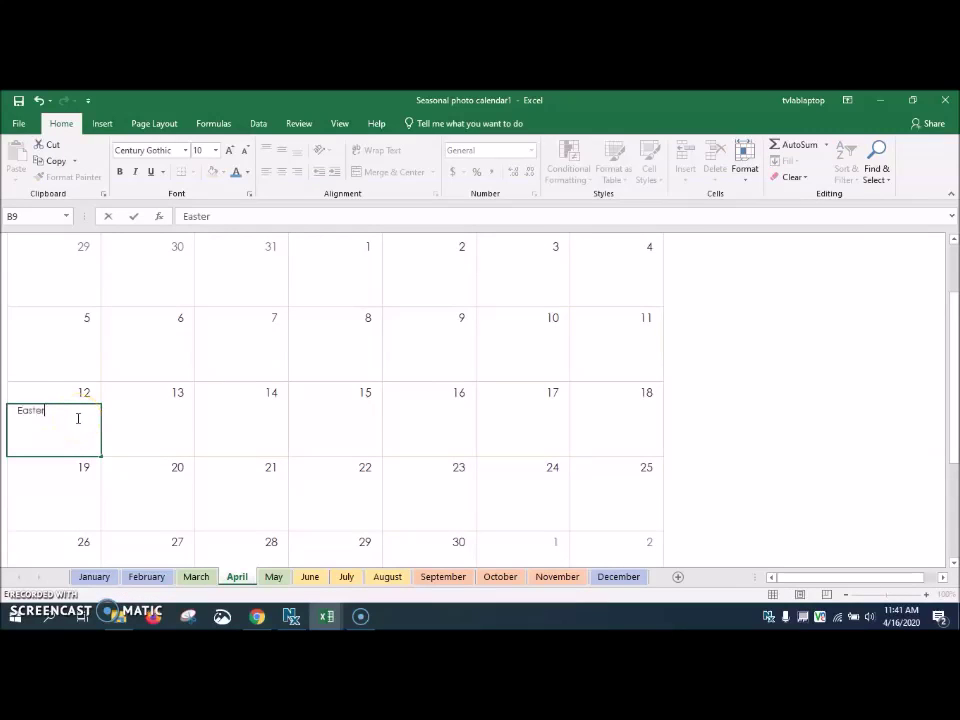
pyautogui.write(' Holiday')
pyautogui.press('Return')
# Step: Undo the holiday entry under the 12th and select the empty box under the 16th
pyautogui.click(73, 410)
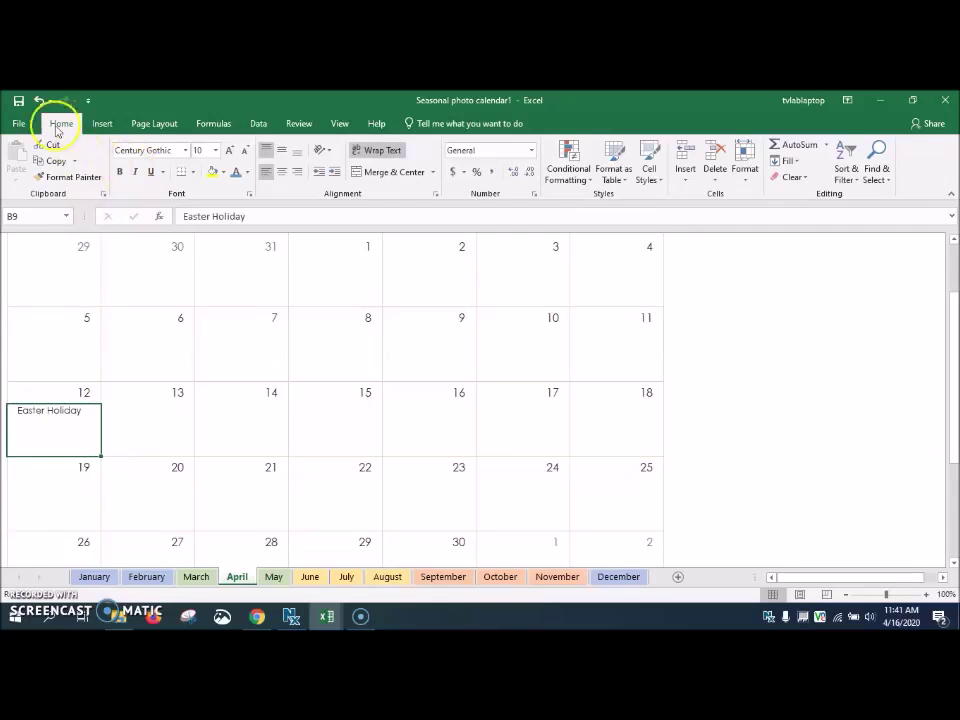
pyautogui.click(38, 100)
pyautogui.click(404, 426)
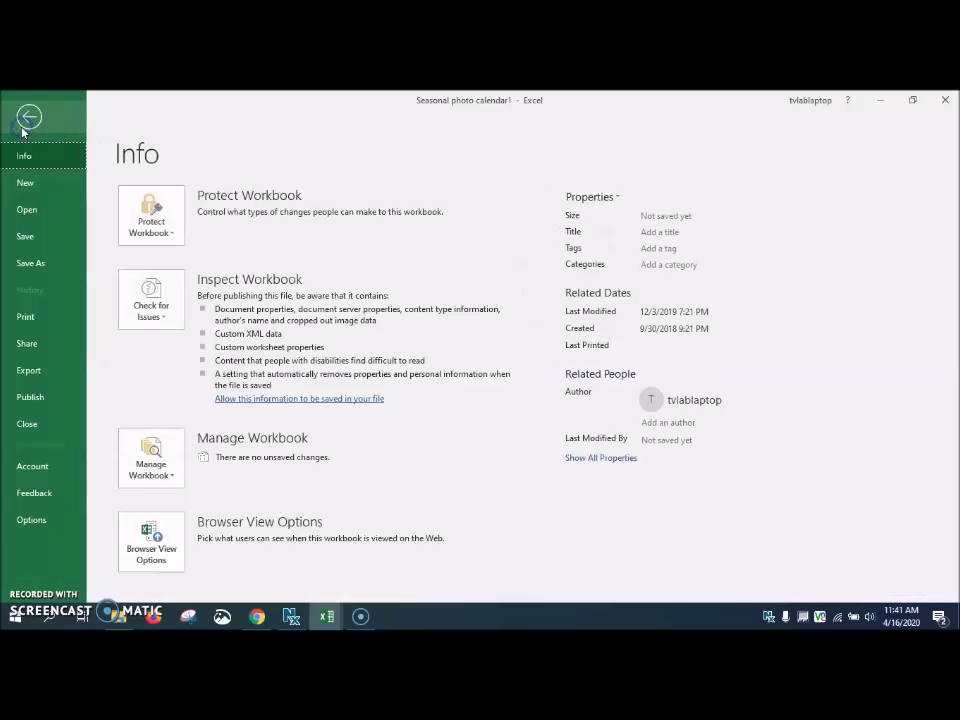
# Step: Save the calendar workbook in the Documents folder under the name "Seasonal Calendar"
pyautogui.click(17, 265)
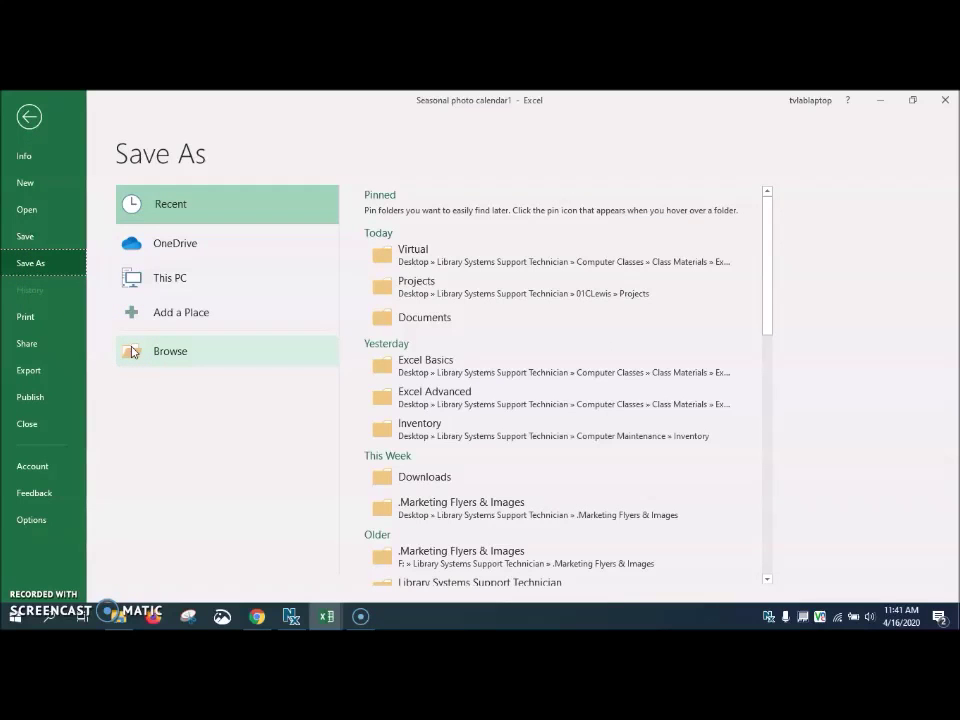
pyautogui.click(405, 318)
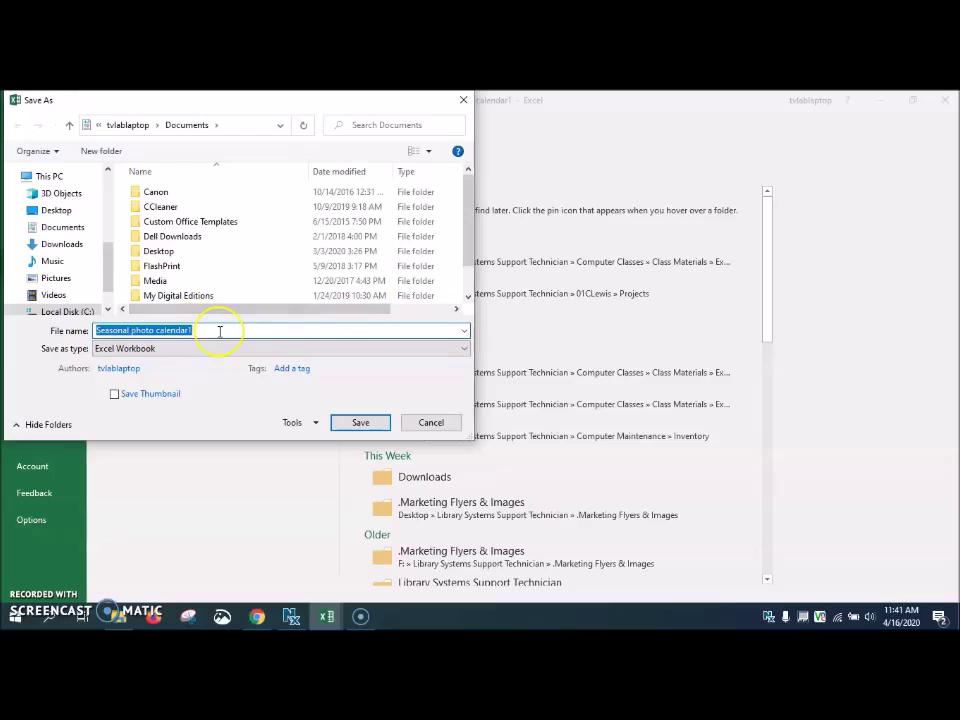
pyautogui.moveTo(220, 331); pyautogui.dragTo(97, 332)
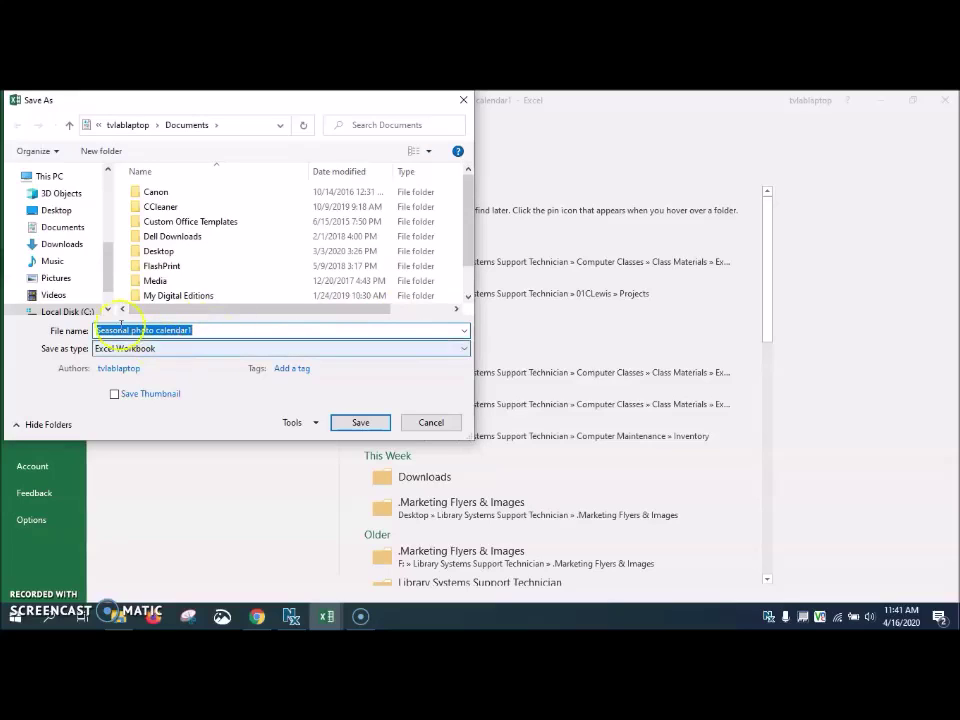
pyautogui.click(131, 333)
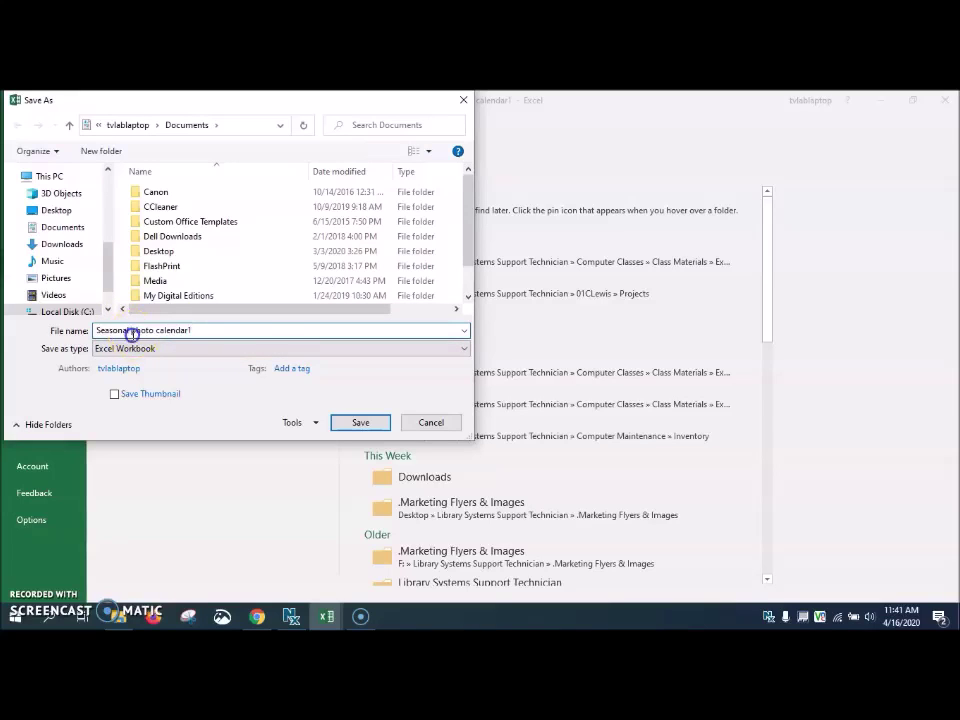
pyautogui.moveTo(131, 333); pyautogui.dragTo(261, 330)
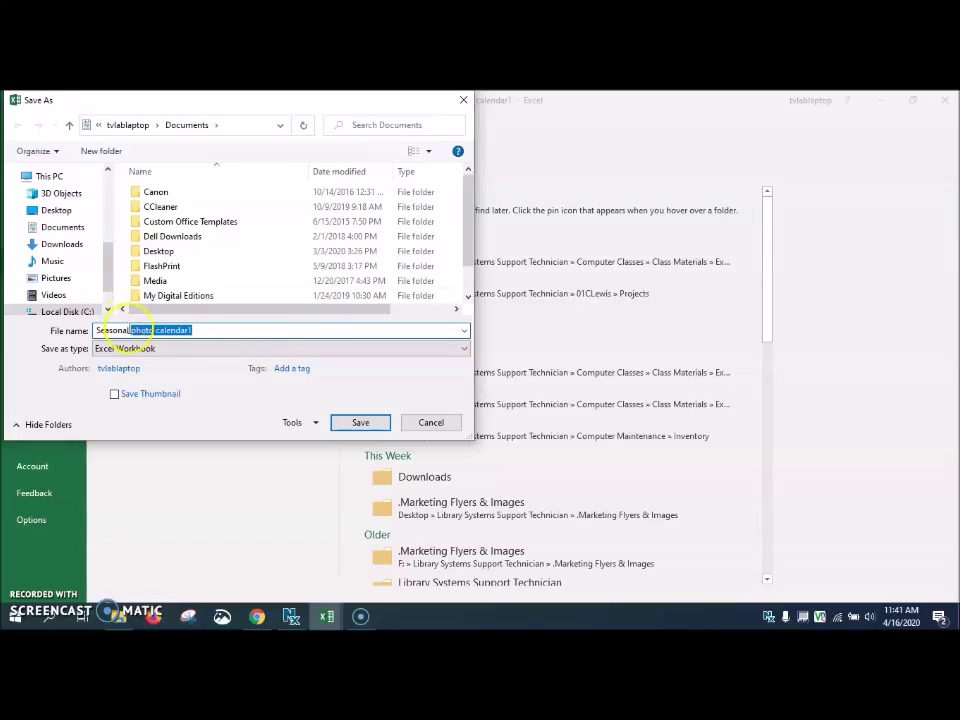
pyautogui.click(129, 330)
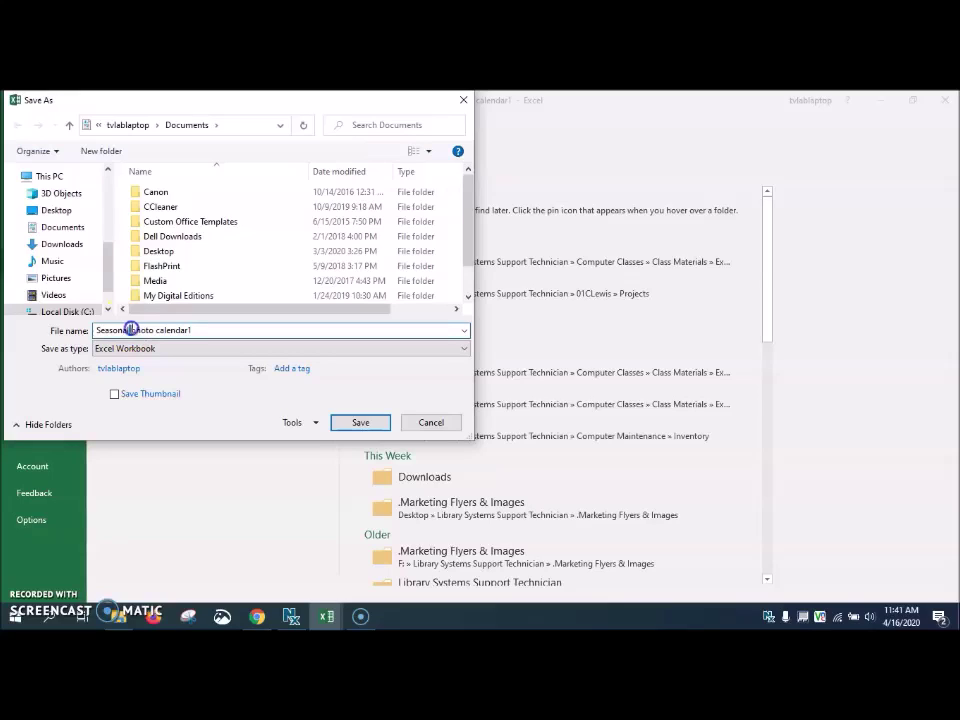
pyautogui.moveTo(131, 330); pyautogui.dragTo(237, 330)
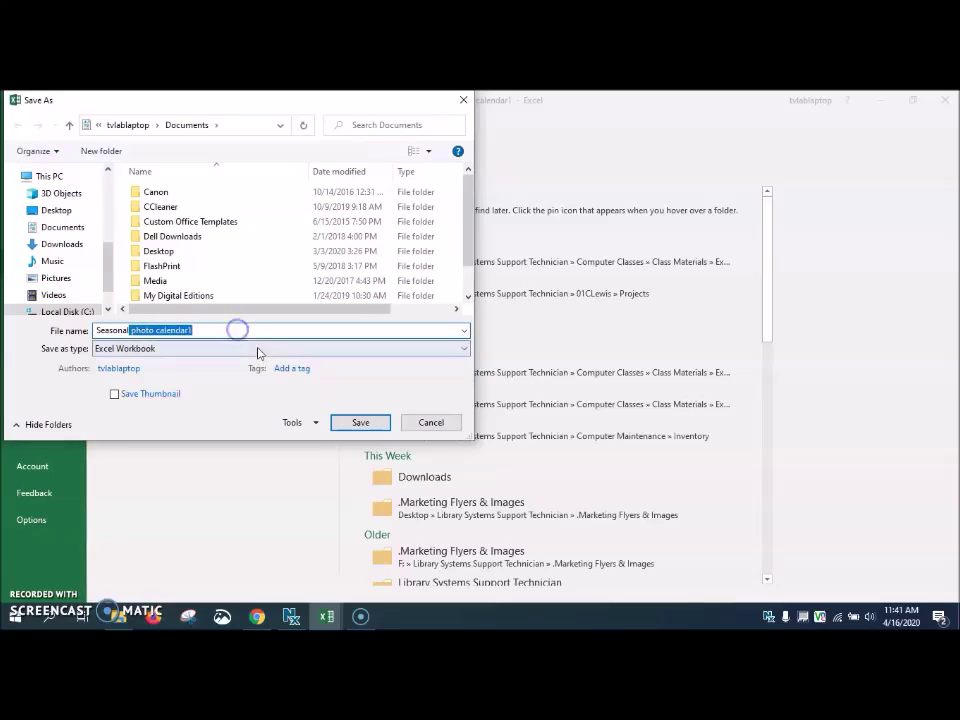
pyautogui.press('BackSpace')
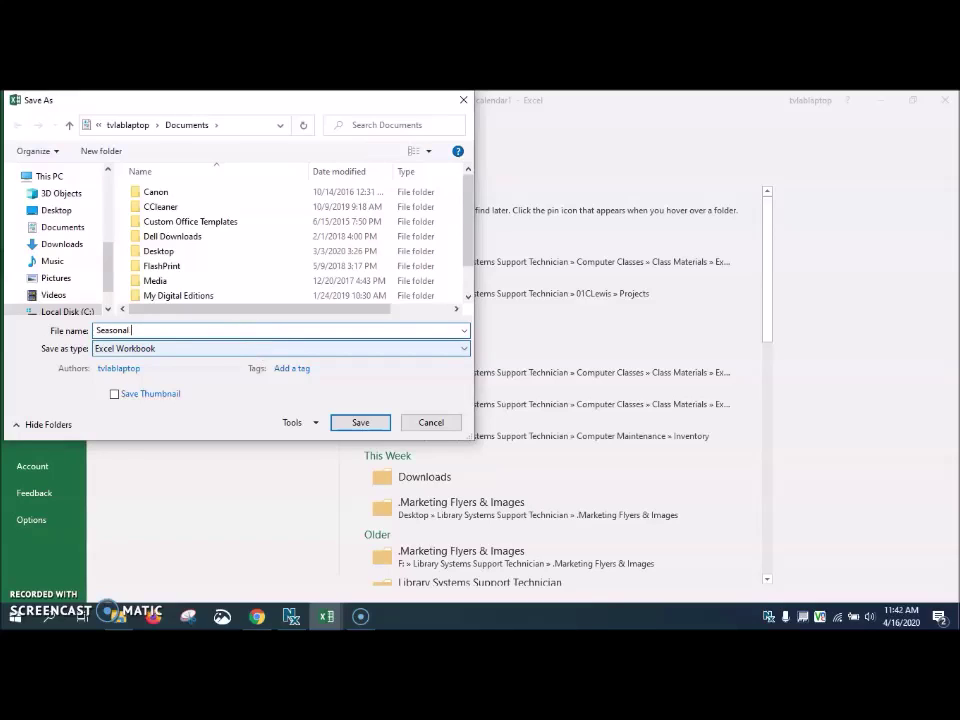
pyautogui.write('Calendar')
pyautogui.click(358, 423)
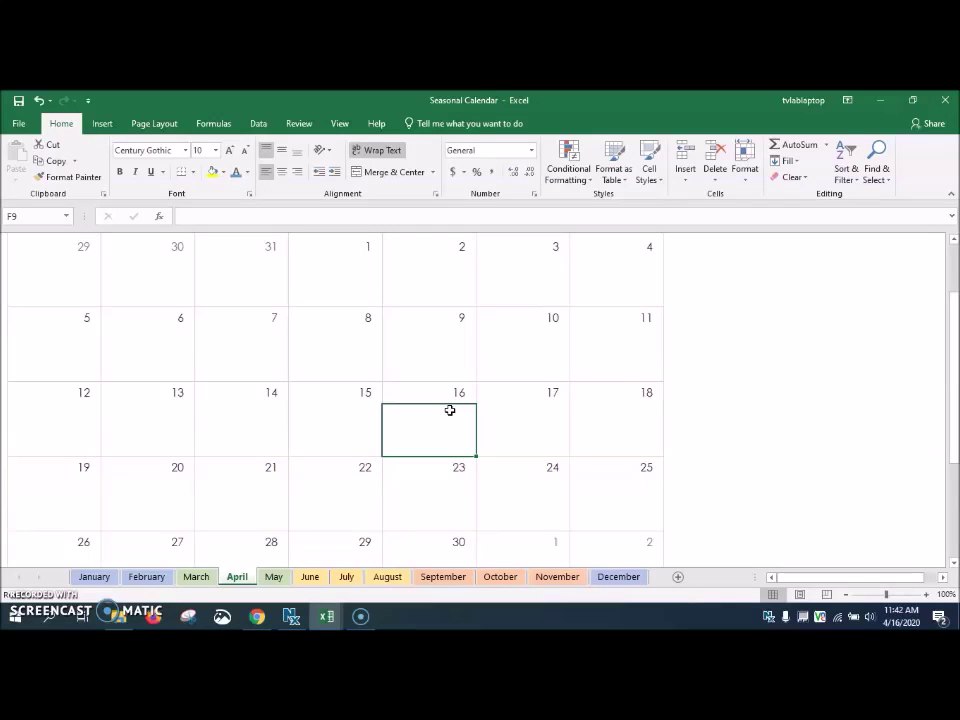
pyautogui.click(450, 447)
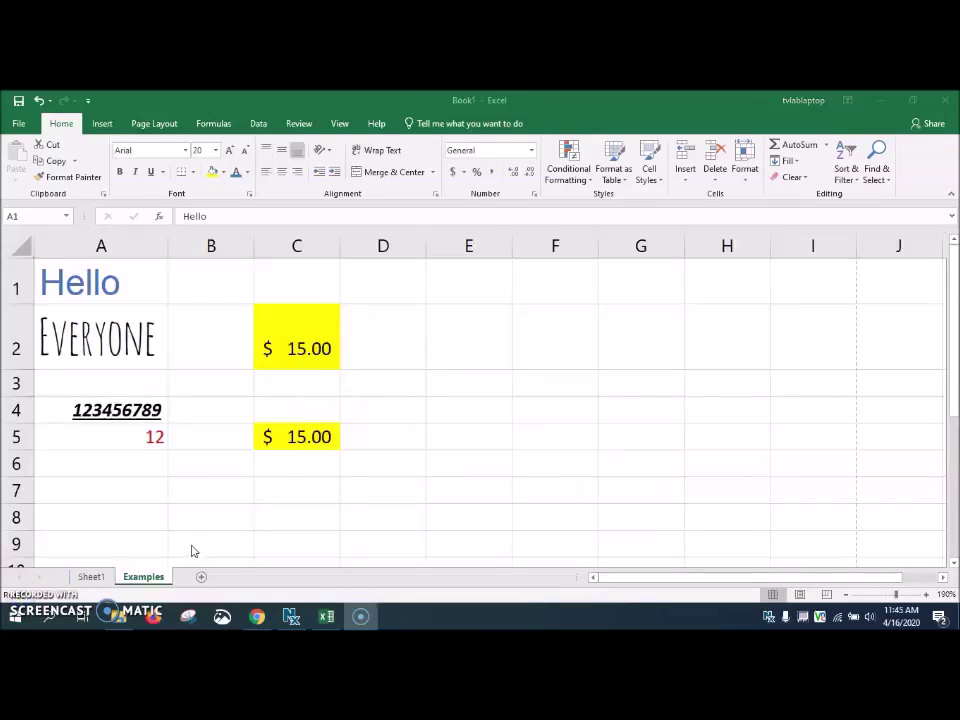
# Step: Add a new sheet after the Examples sheet in Book1 and select its cell A1
pyautogui.click(189, 536)
pyautogui.click(199, 577)
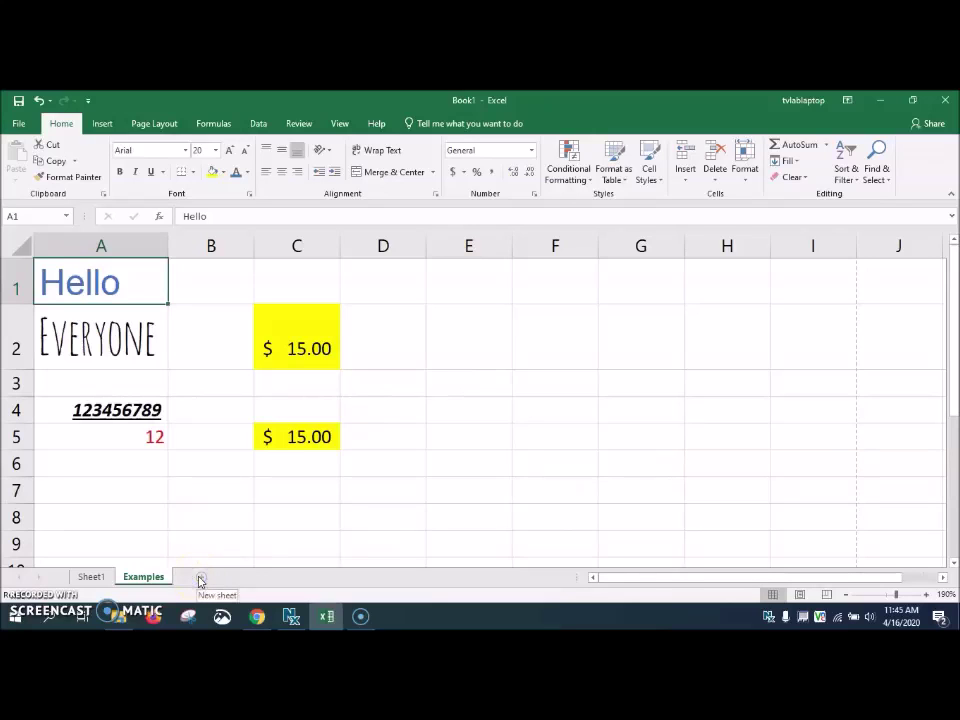
pyautogui.click(200, 577)
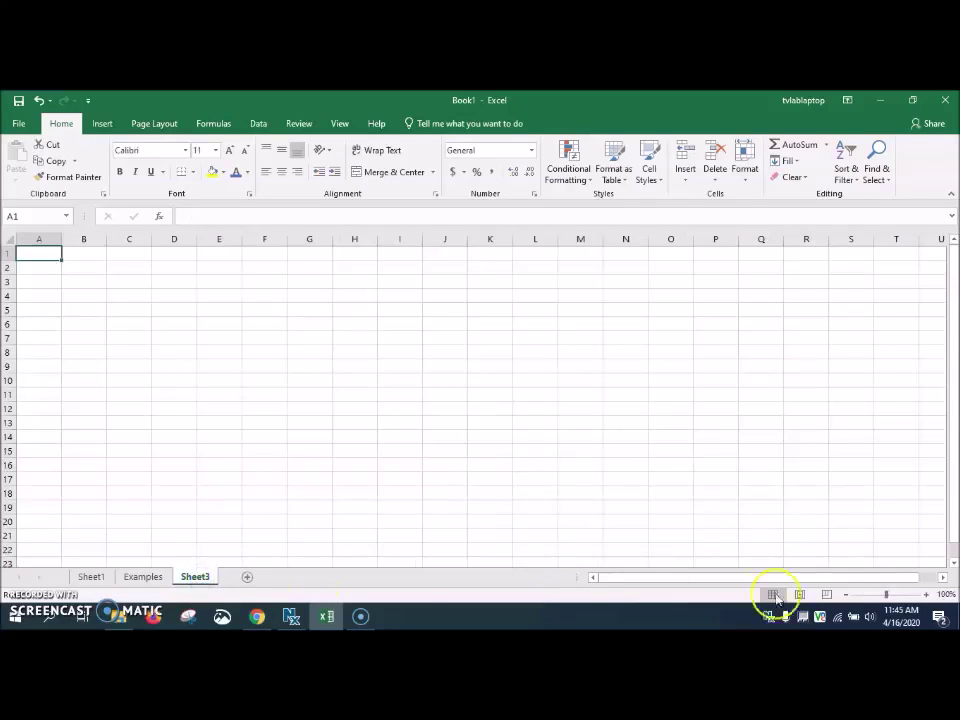
pyautogui.moveTo(886, 597); pyautogui.dragTo(899, 598)
pyautogui.click(120, 281)
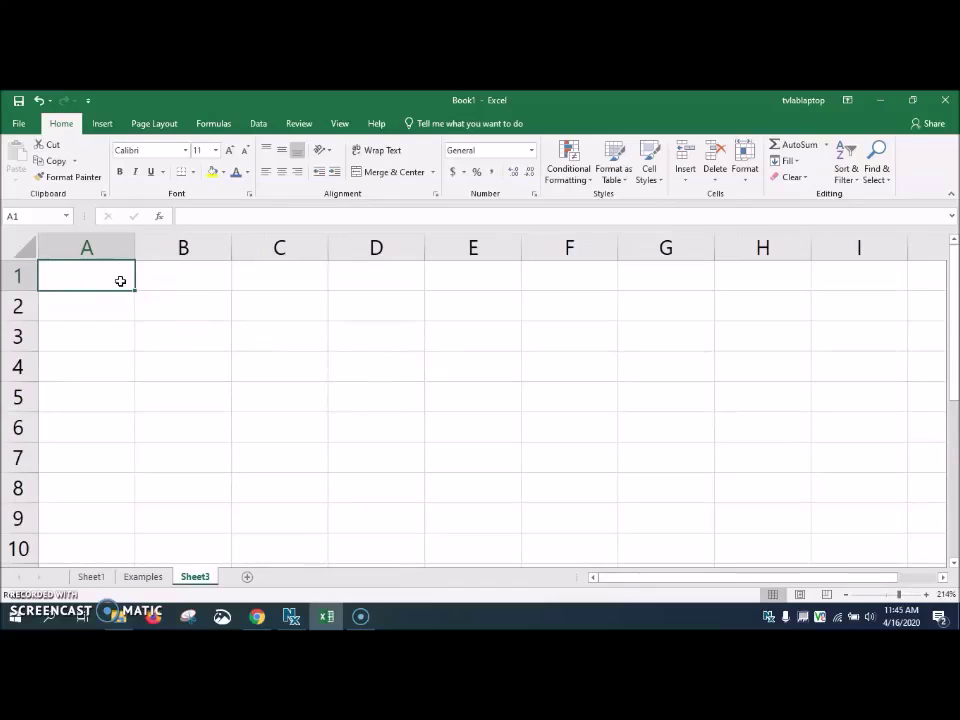
# Step: Enter the numbers 45, 89, 58 and 25 in cells A1 through A4 of Sheet3
pyautogui.write('45')
pyautogui.press('Return')
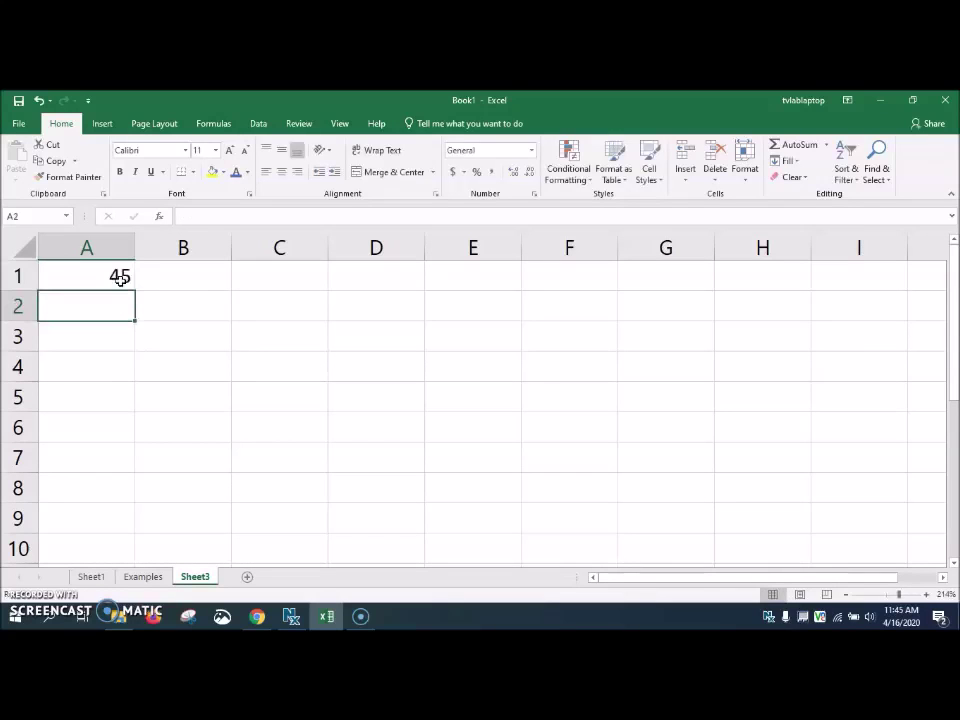
pyautogui.write('89')
pyautogui.press('Return')
pyautogui.write('58')
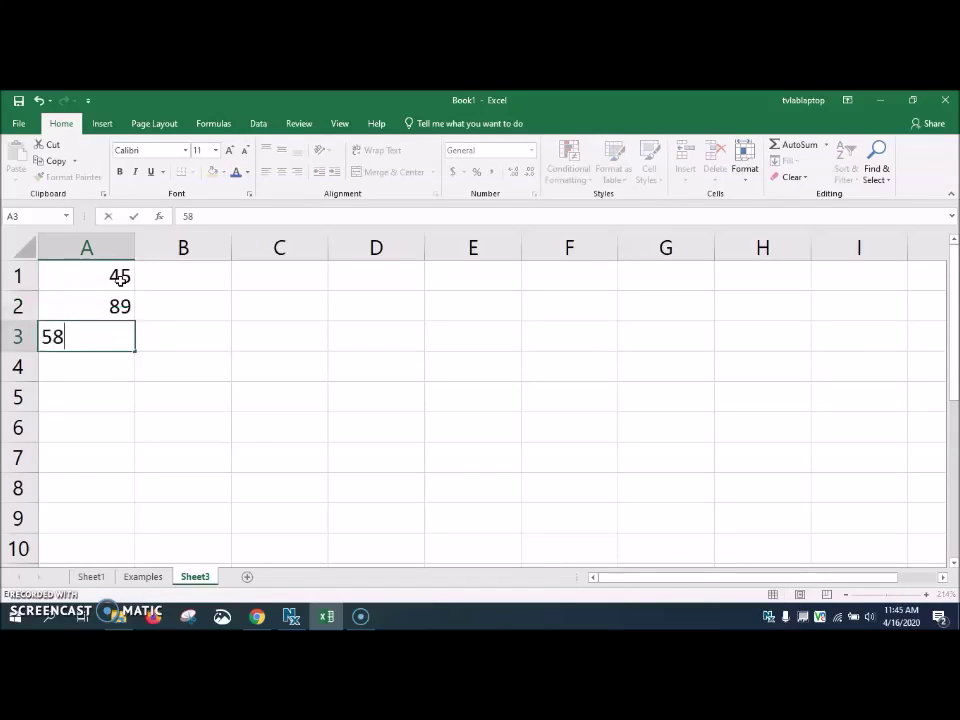
pyautogui.press('Return')
pyautogui.write('25')
pyautogui.press('Return')
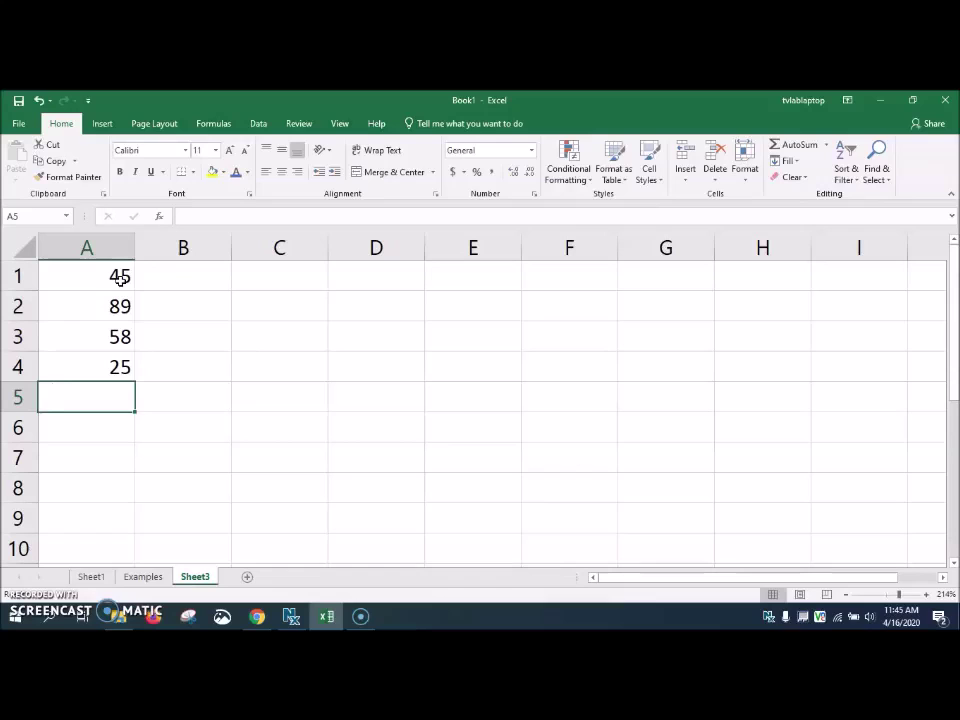
pyautogui.write('=')
pyautogui.write('=')
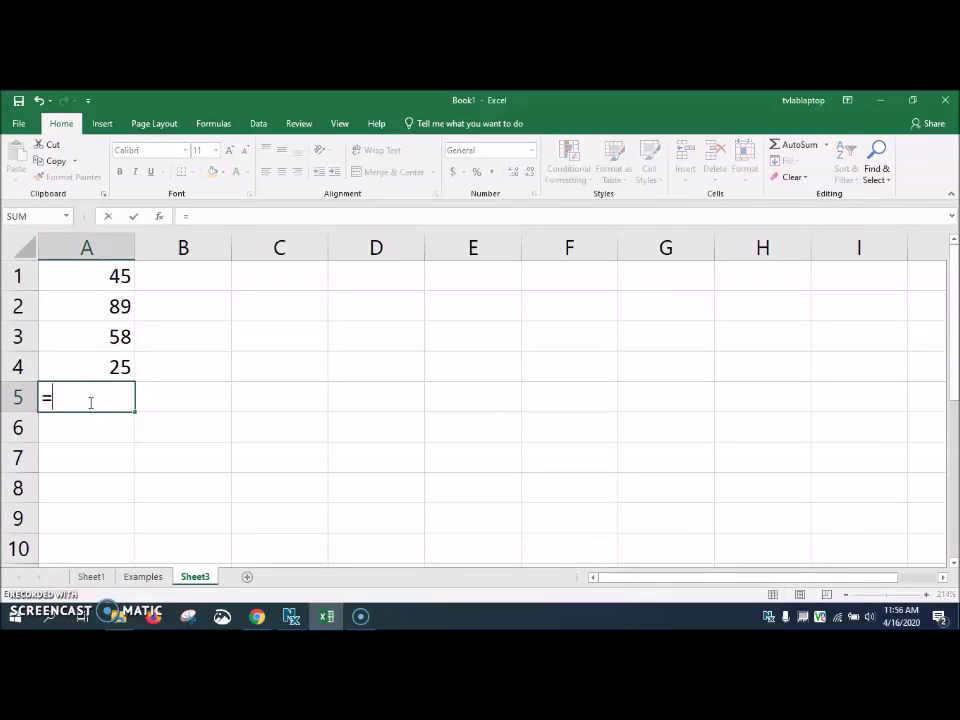
pyautogui.press('BackSpace')
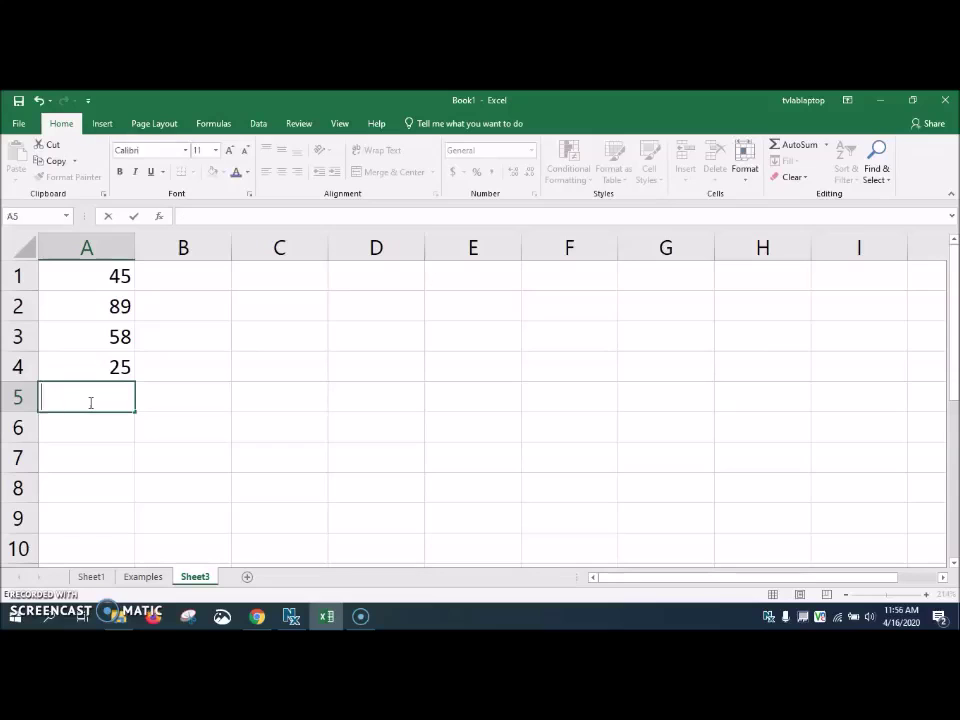
# Step: Use AutoSum's Sum function to total cells A1:A4 in cell A5
pyautogui.click(213, 123)
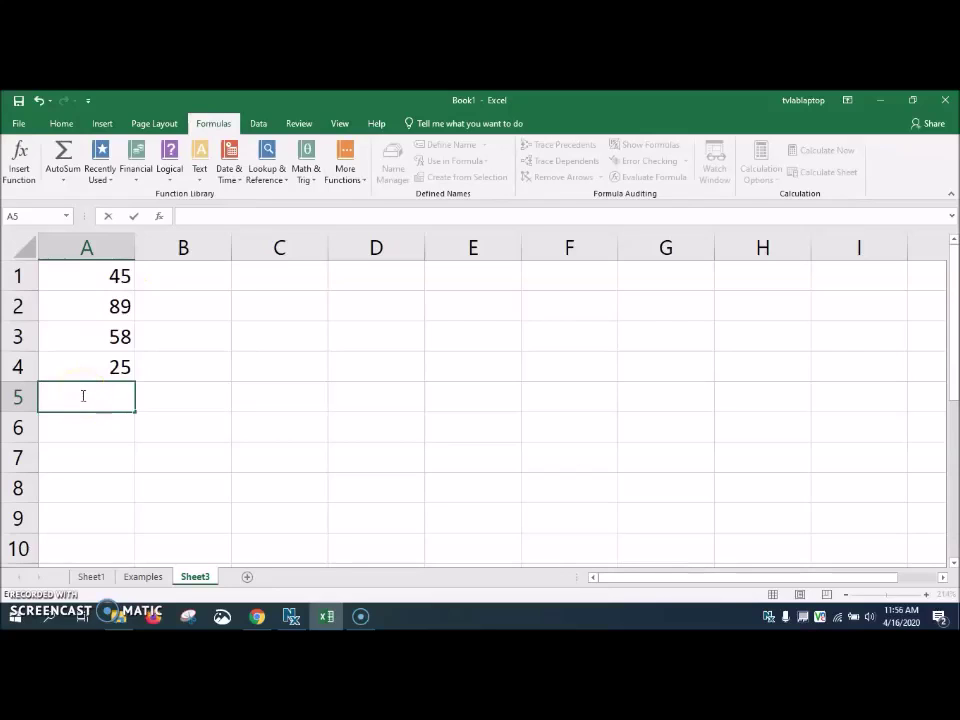
pyautogui.click(64, 178)
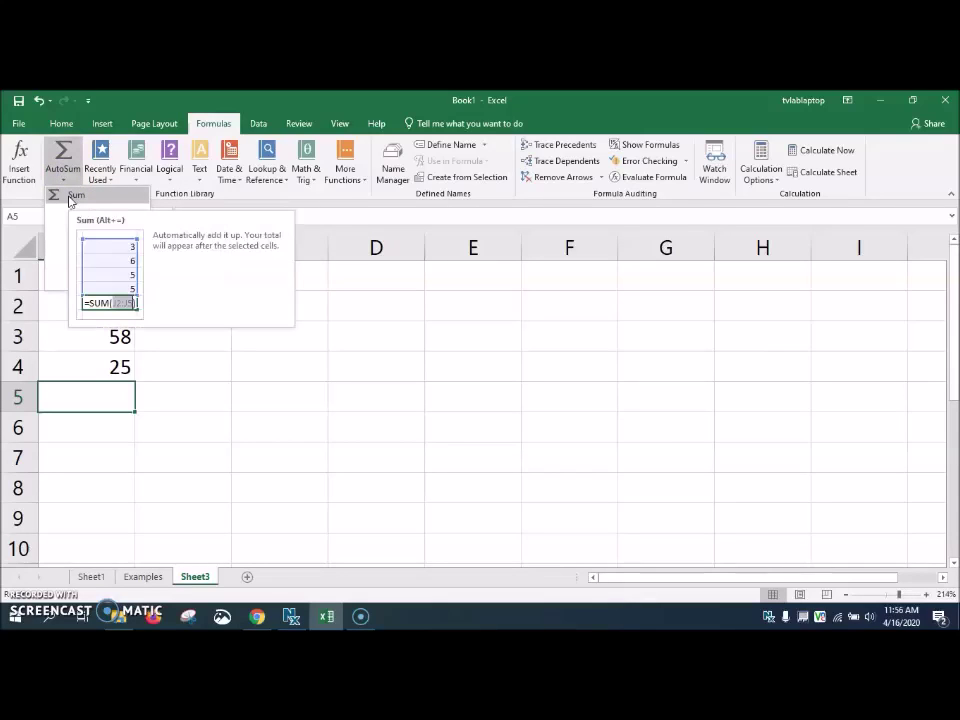
pyautogui.click(70, 200)
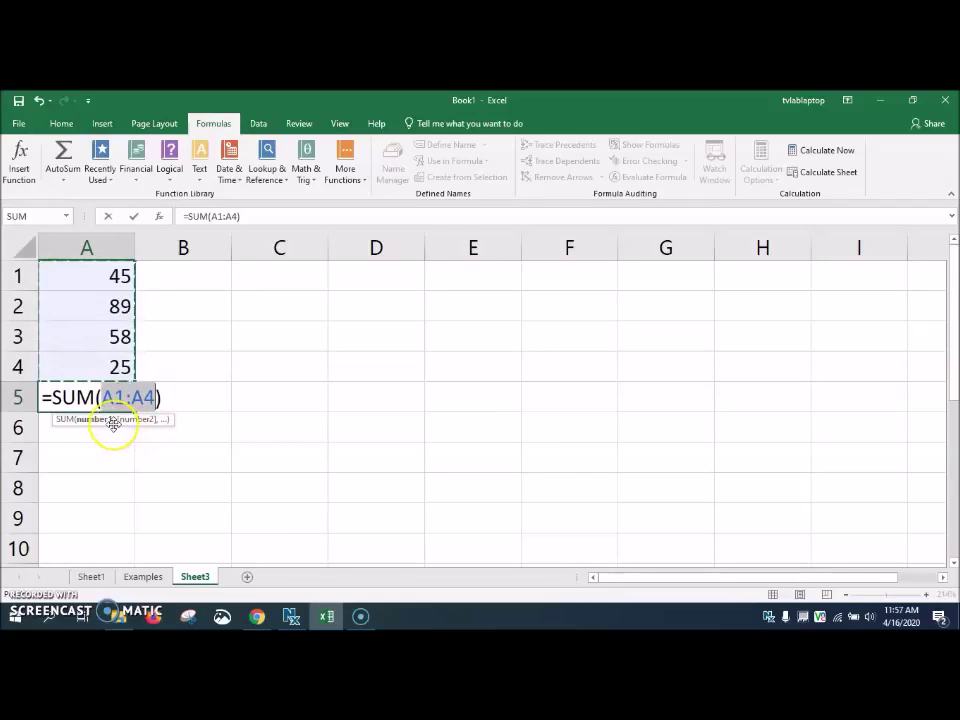
pyautogui.press('Return')
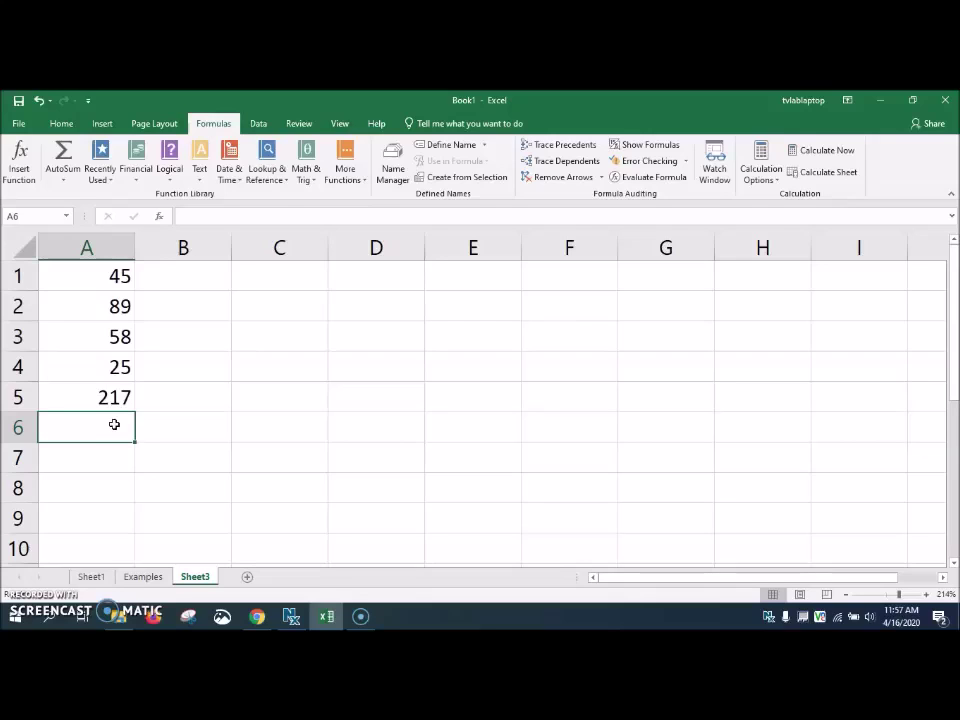
pyautogui.click(35, 596)
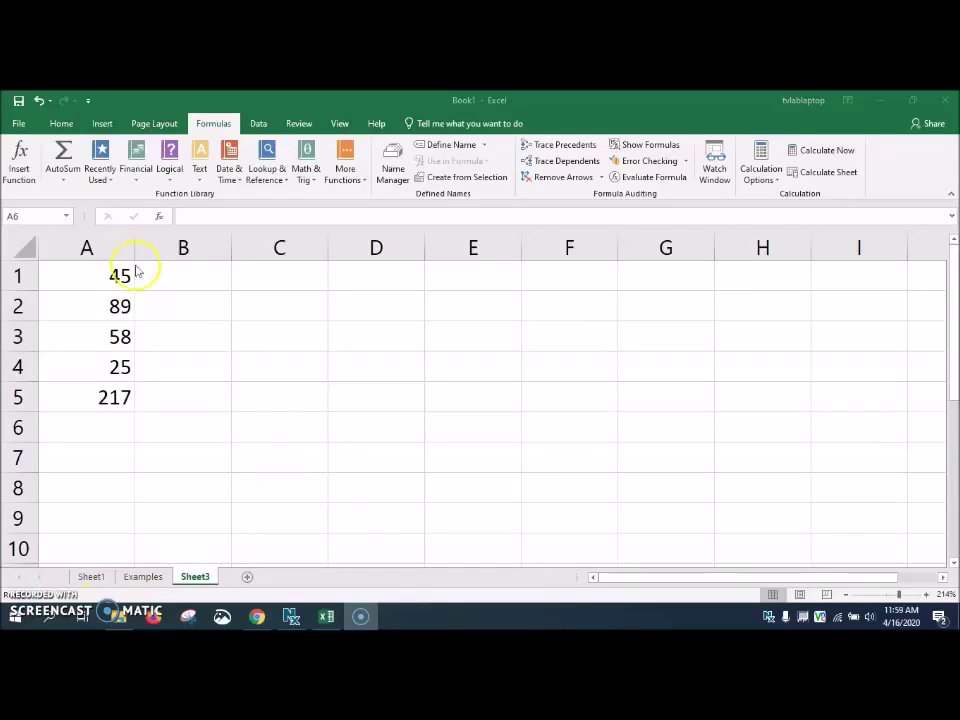
# Step: Create a new workbook from the Household monthly budget template found among the Budgets templates
pyautogui.click(16, 123)
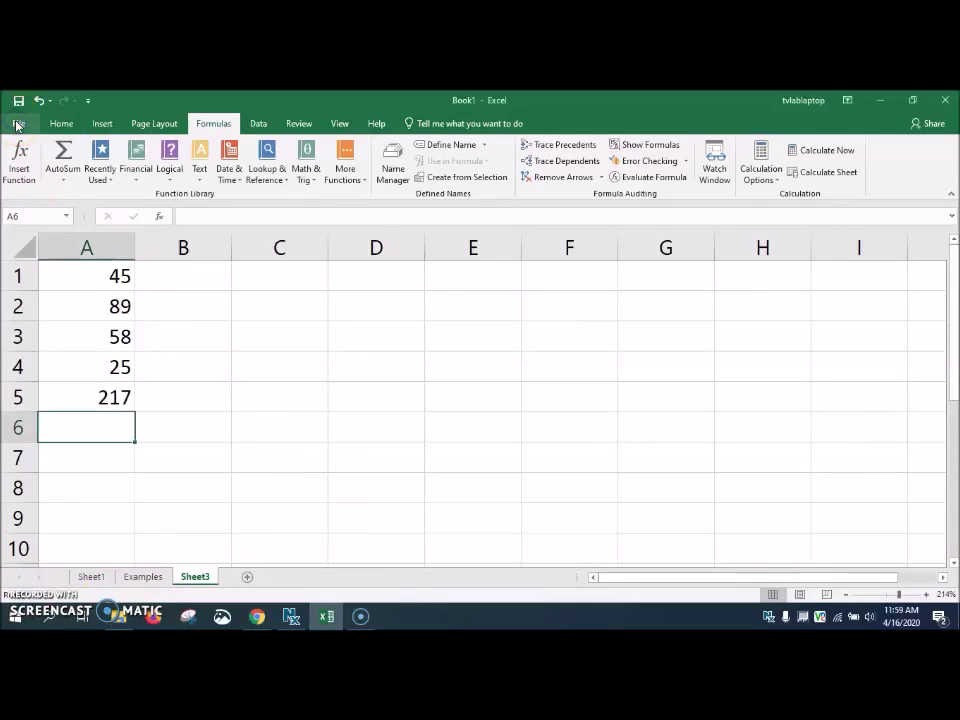
pyautogui.click(17, 124)
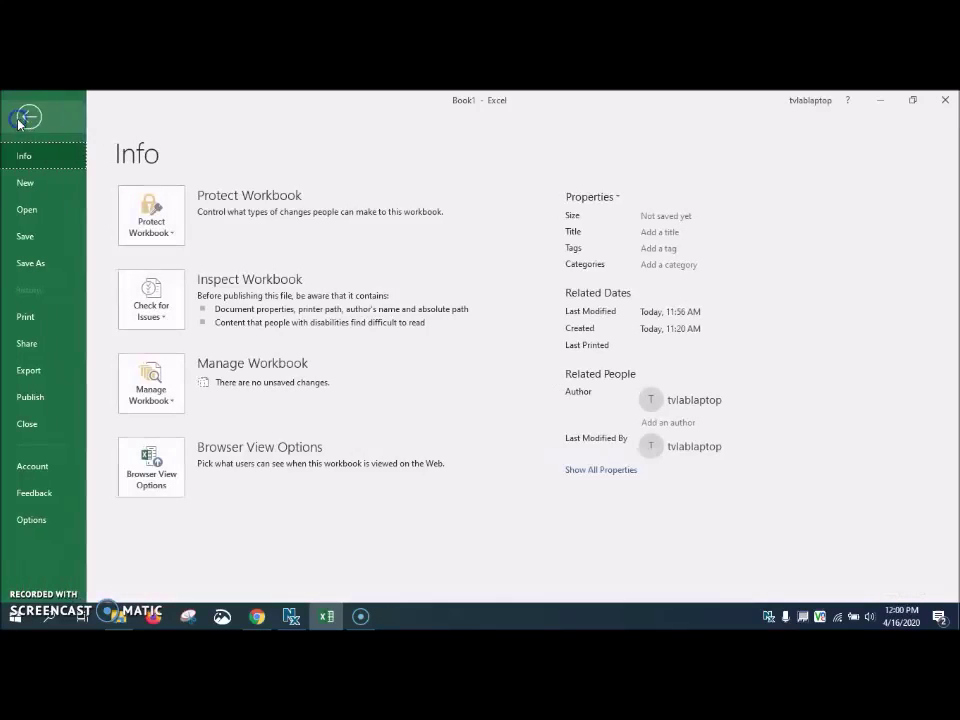
pyautogui.click(17, 183)
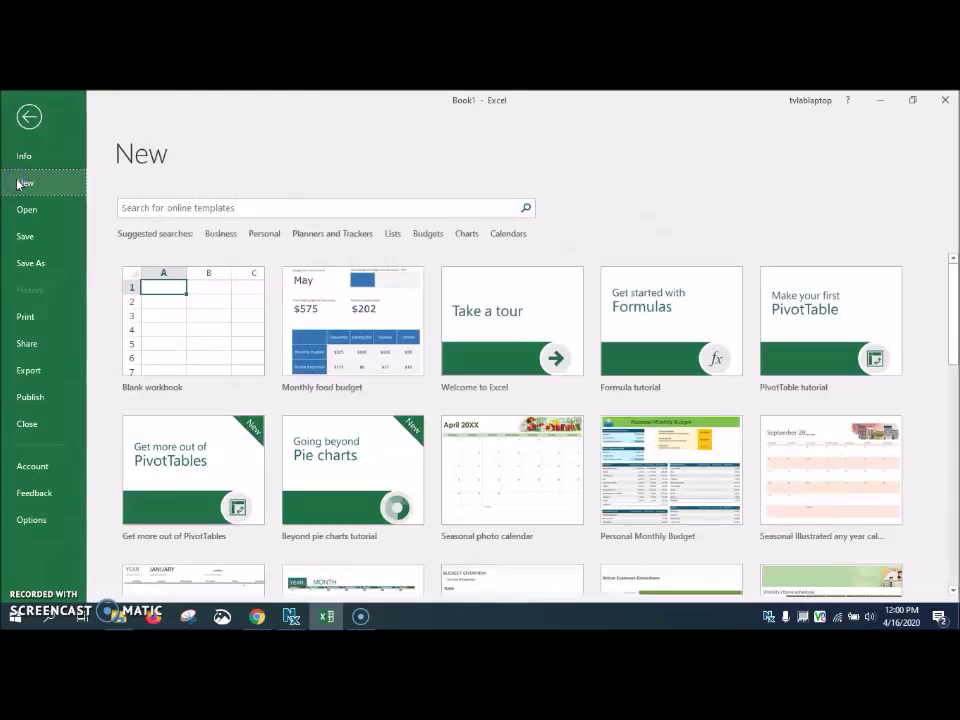
pyautogui.click(424, 235)
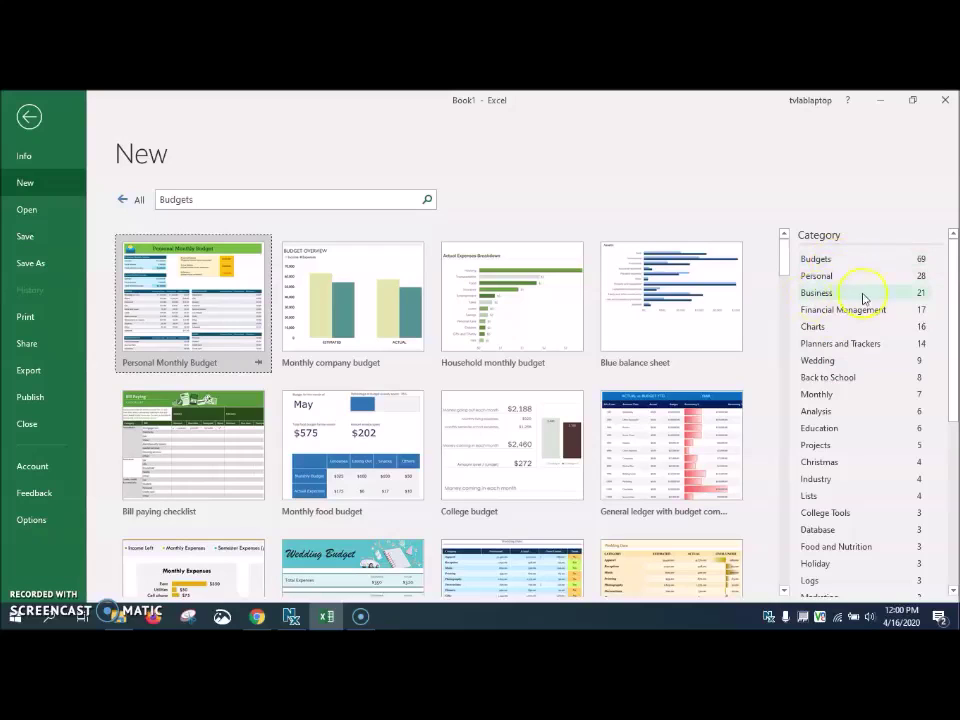
pyautogui.moveTo(952, 350); pyautogui.dragTo(940, 288)
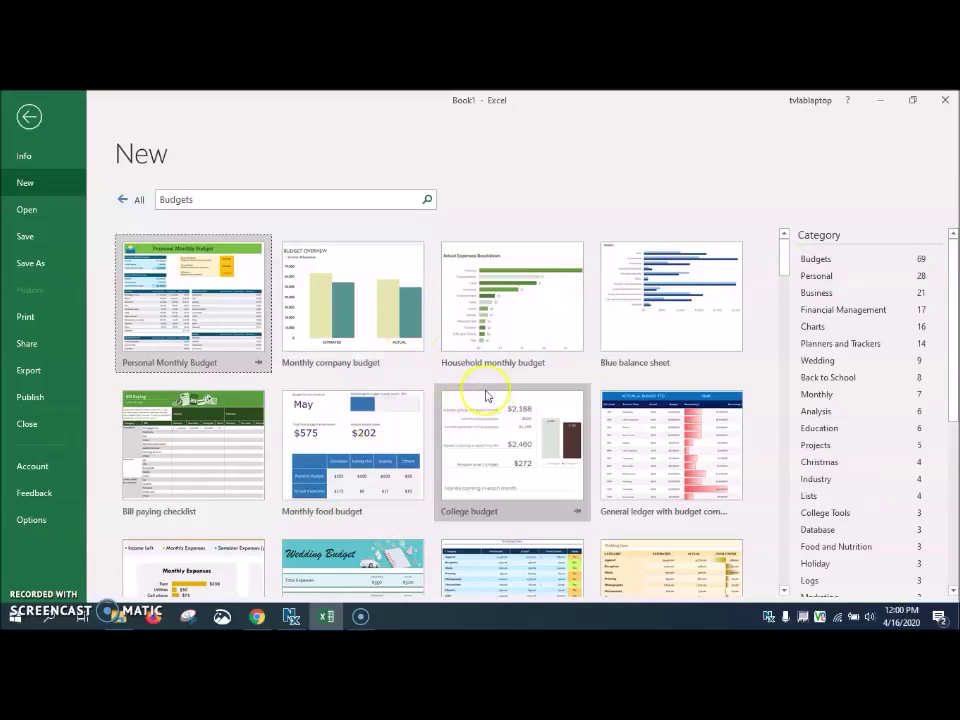
pyautogui.scroll(-1, 500, 390)
pyautogui.scroll(-2, 536, 380)
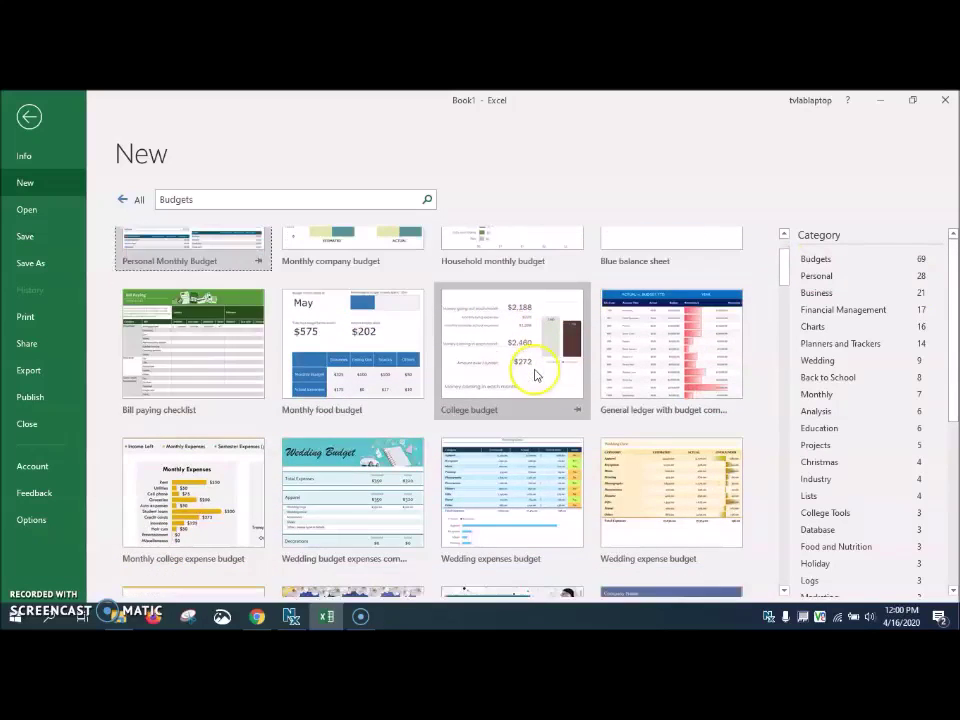
pyautogui.scroll(3, 536, 375)
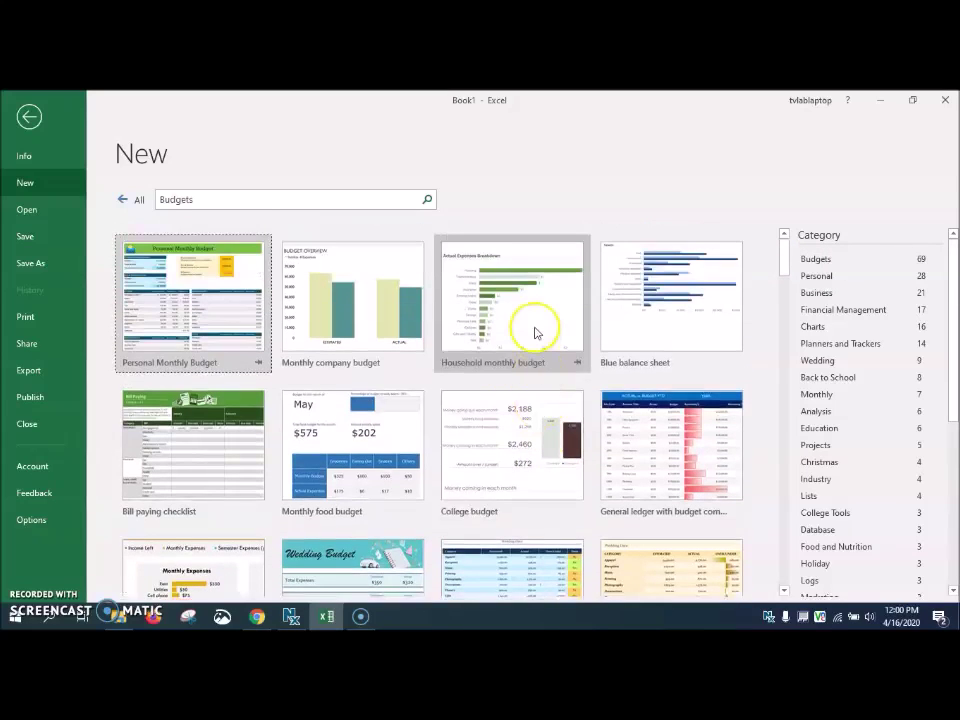
pyautogui.click(535, 333)
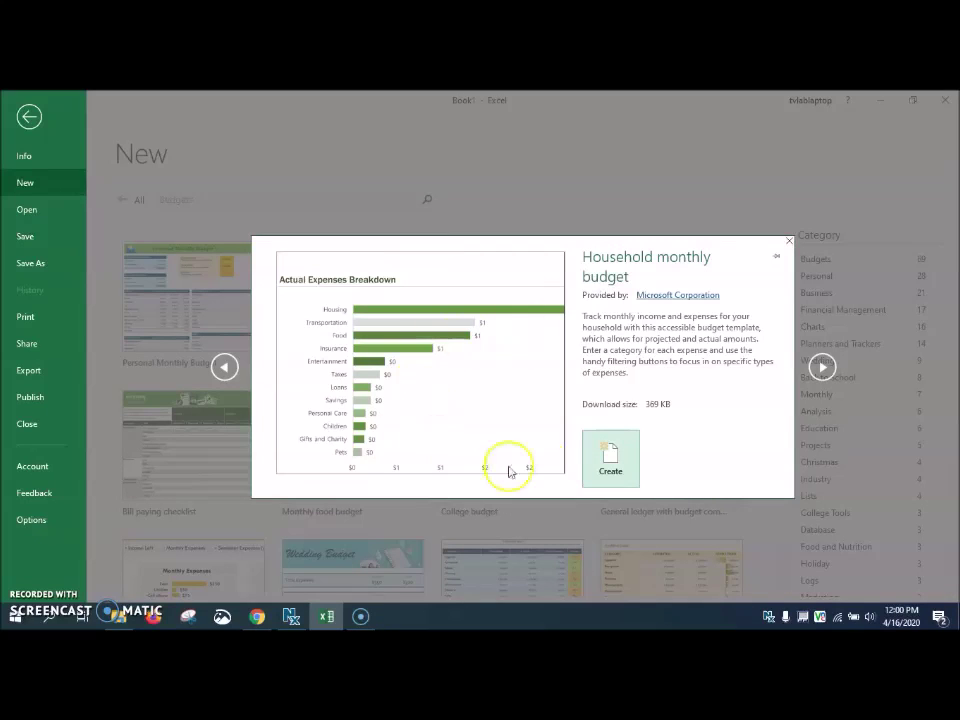
pyautogui.click(603, 463)
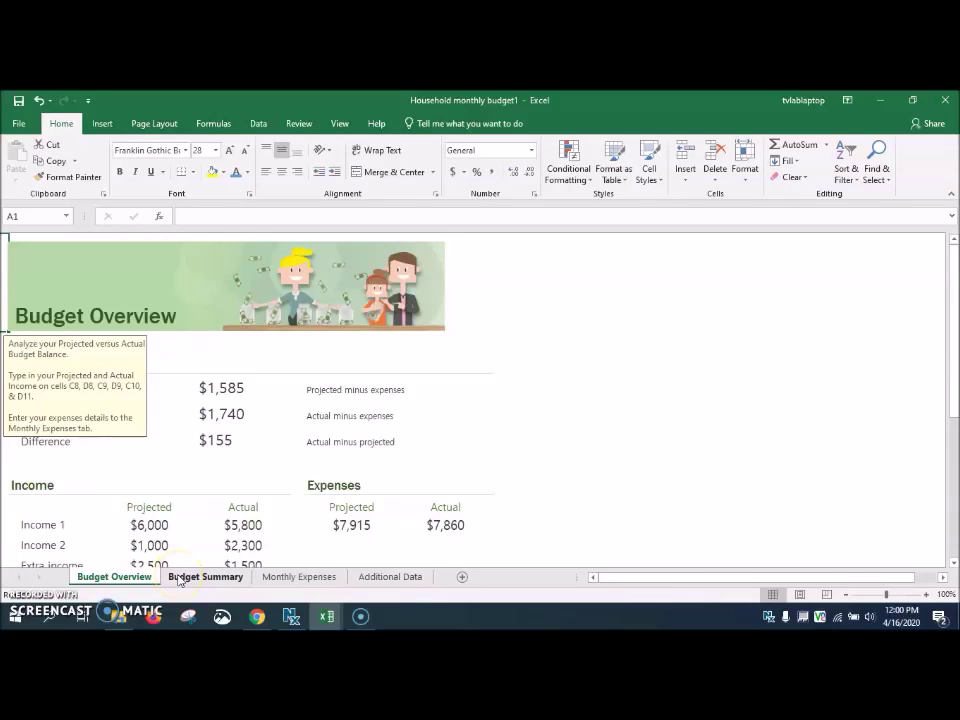
# Step: Look through the Budget Summary, Monthly Expenses and Additional Data sheets of the household budget workbook
pyautogui.click(180, 577)
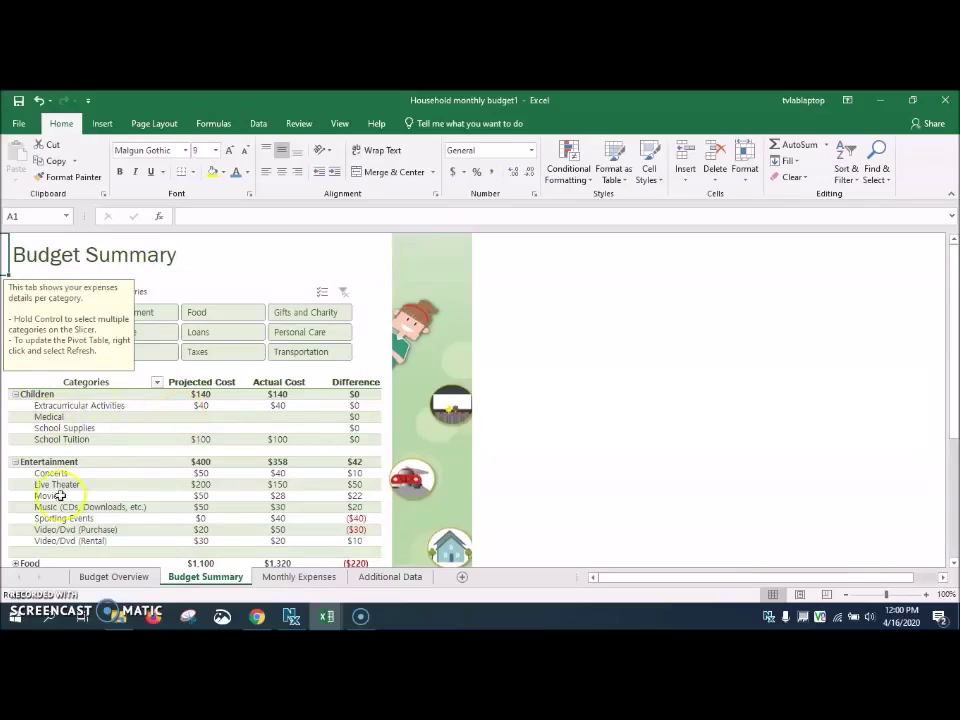
pyautogui.scroll(-5, 953, 350)
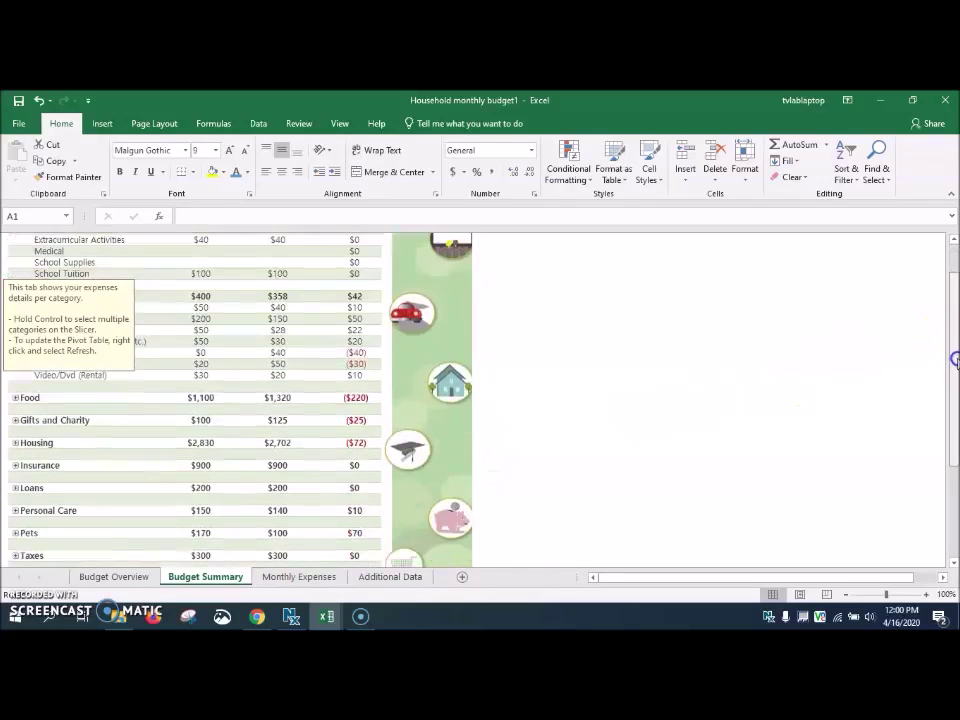
pyautogui.scroll(4, 953, 340)
pyautogui.scroll(1, 955, 333)
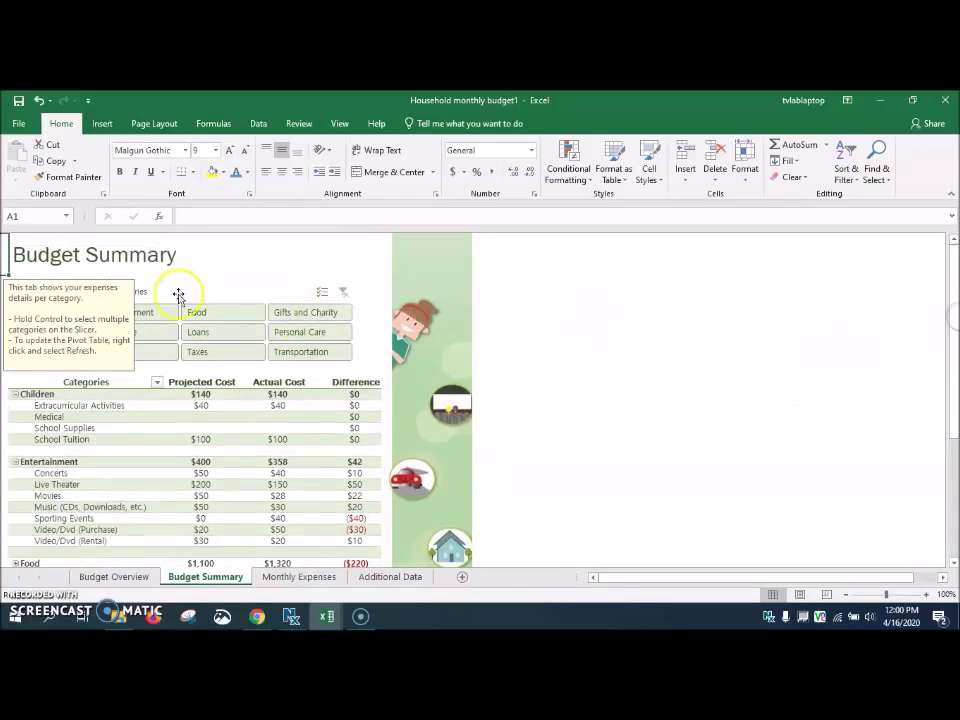
pyautogui.click(291, 578)
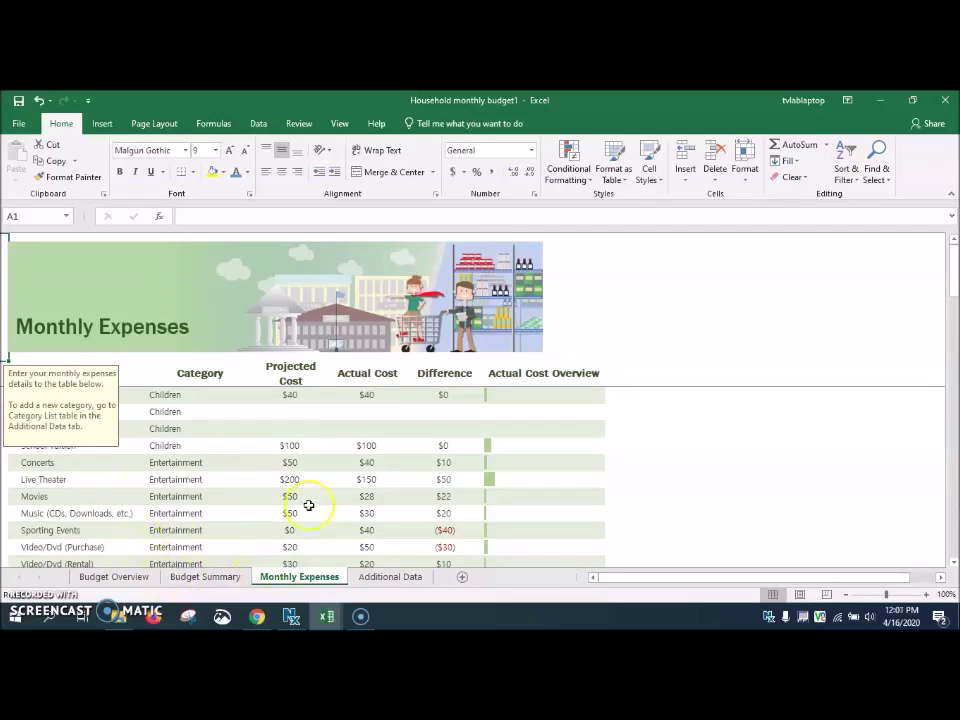
pyautogui.scroll(-3, 321, 501)
pyautogui.click(391, 576)
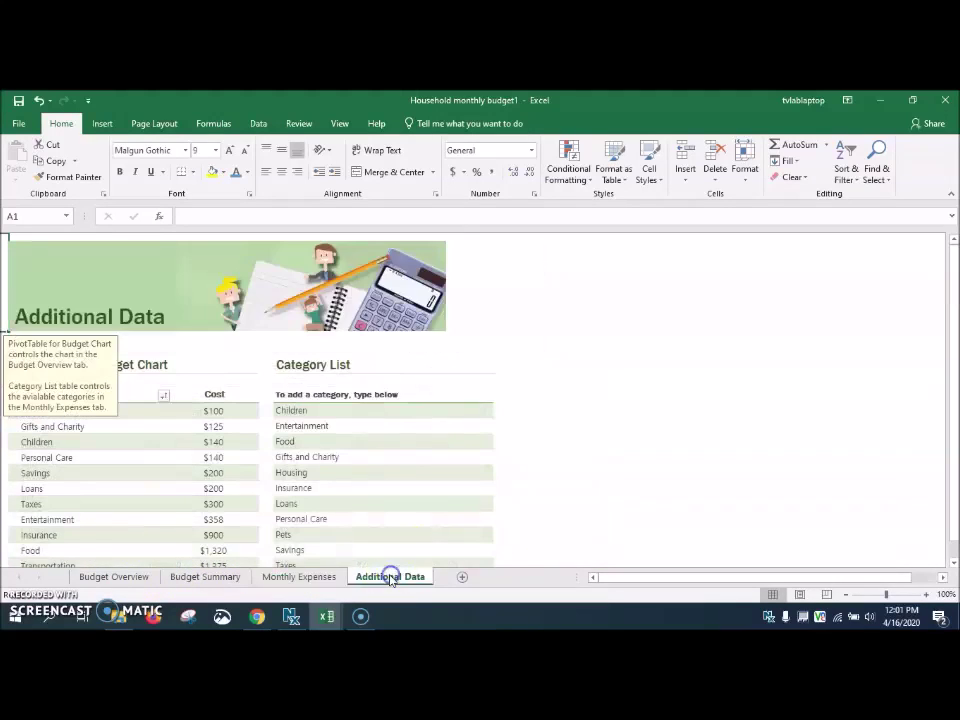
pyautogui.scroll(-2, 323, 458)
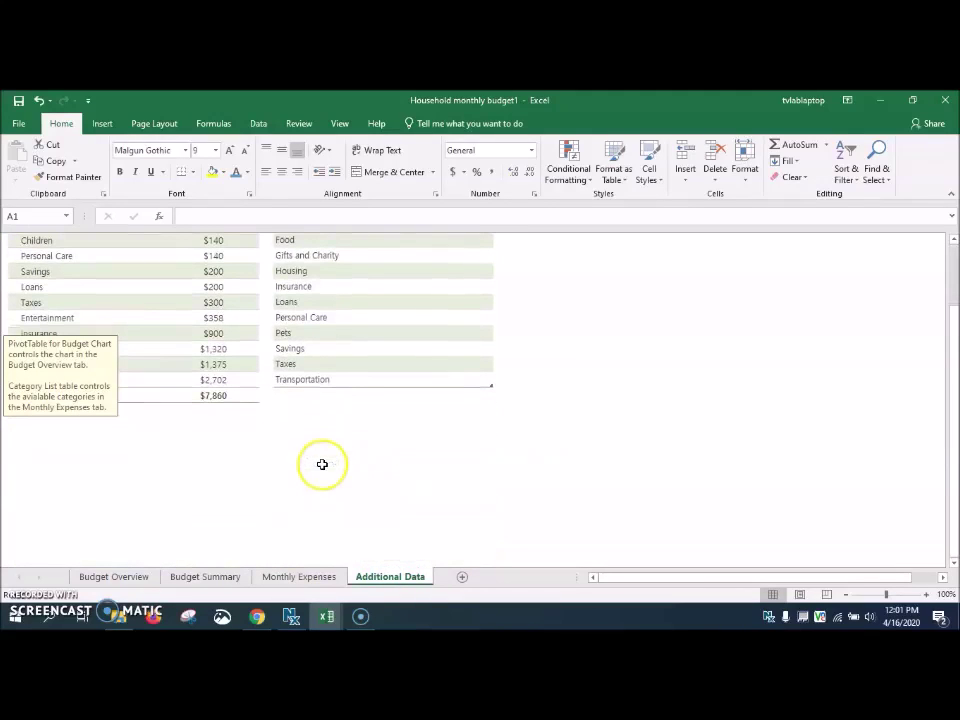
pyautogui.scroll(3, 338, 505)
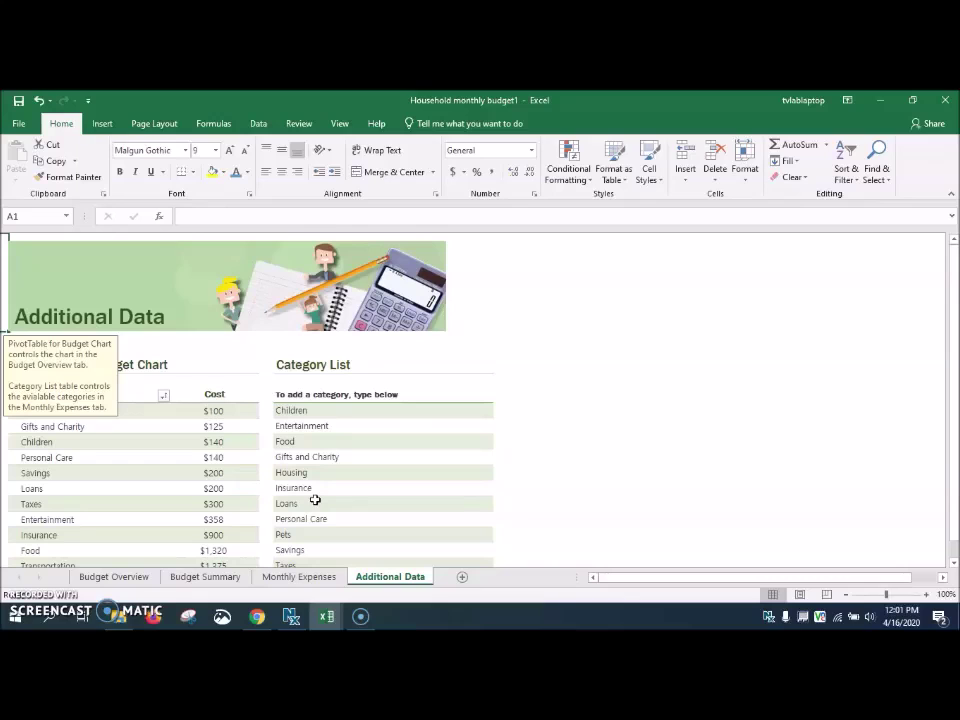
# Step: Return to Book1 and open the Formulas & functions topic in Excel's Help
pyautogui.click(28, 606)
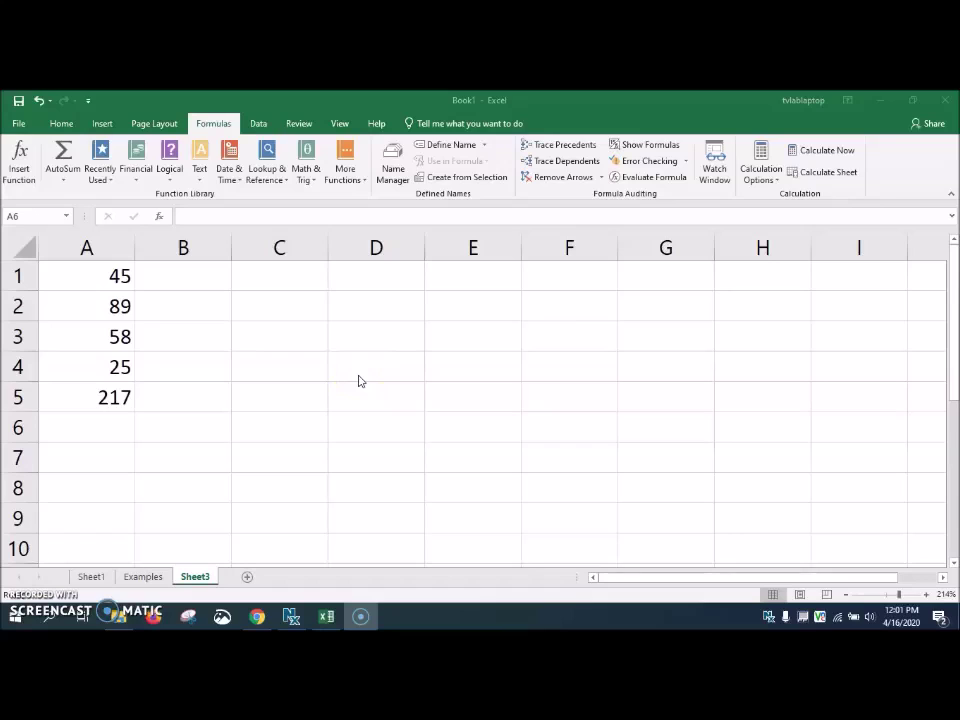
pyautogui.click(378, 124)
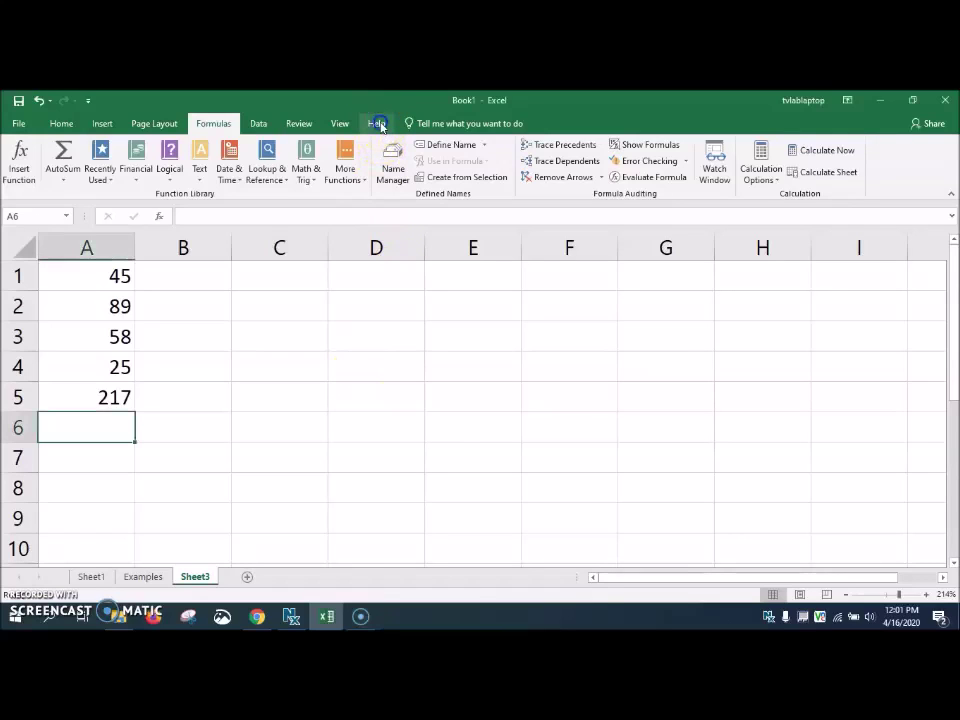
pyautogui.click(378, 124)
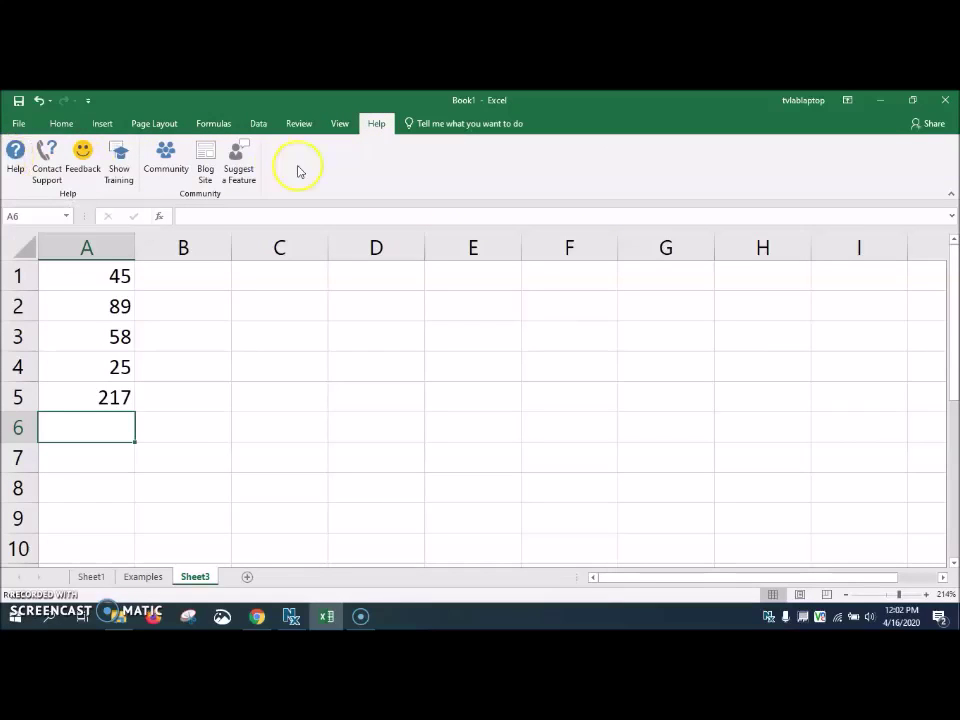
pyautogui.click(14, 160)
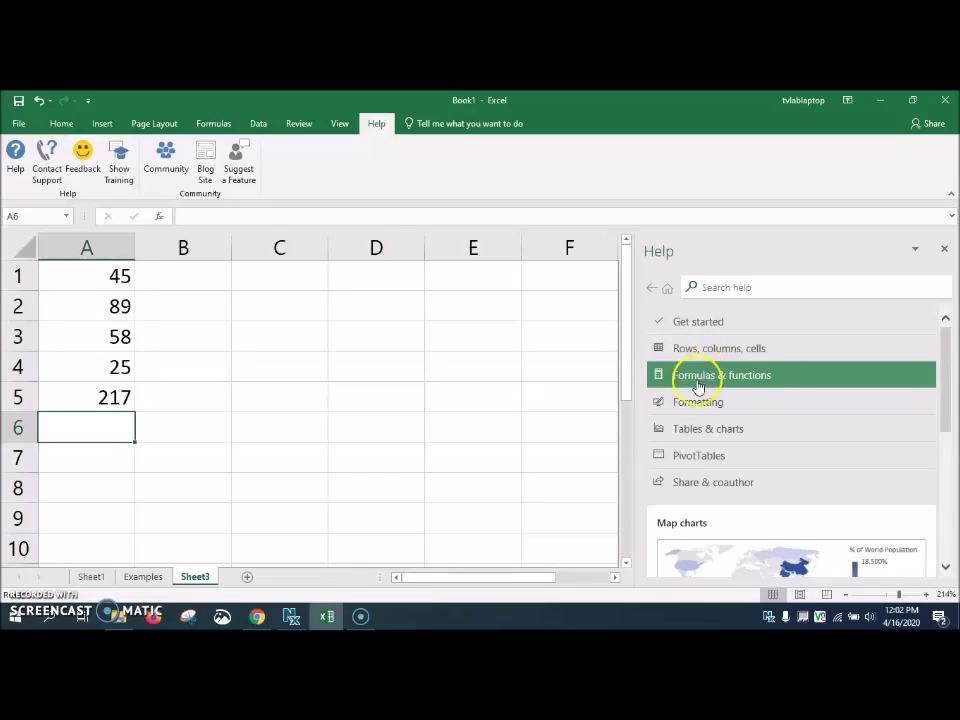
pyautogui.click(697, 385)
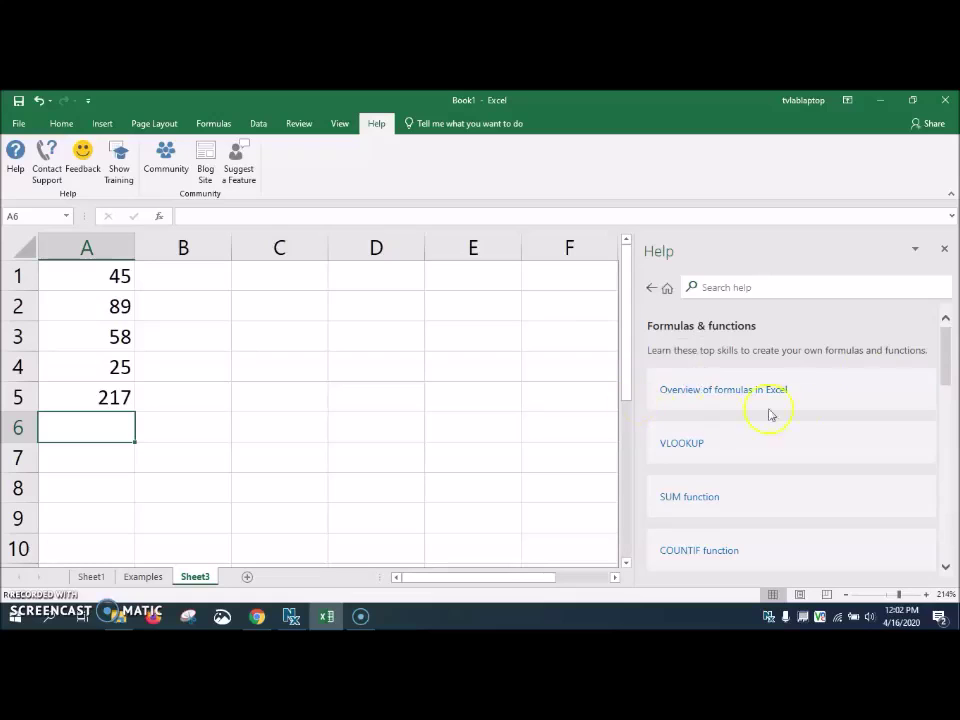
# Step: Open the "Overview of formulas in Excel" help article and look through it down to its See Also links
pyautogui.moveTo(943, 343)
pyautogui.mouseDown()
pyautogui.moveTo(945, 514)
pyautogui.moveTo(943, 334)
pyautogui.moveTo(943, 342)
pyautogui.mouseUp()
pyautogui.click(746, 282)
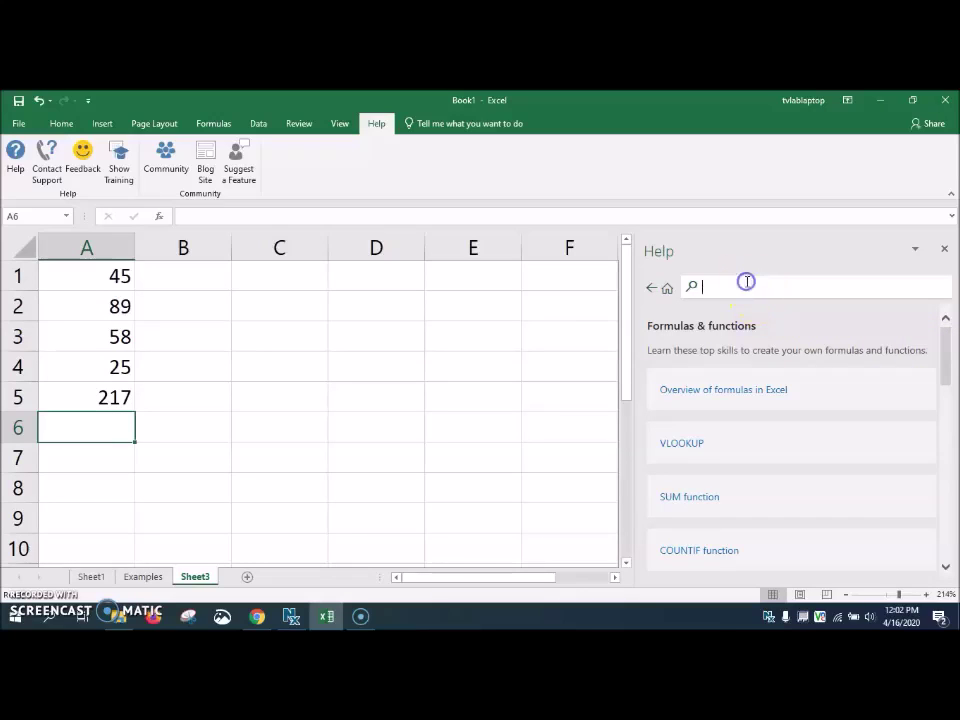
pyautogui.click(713, 394)
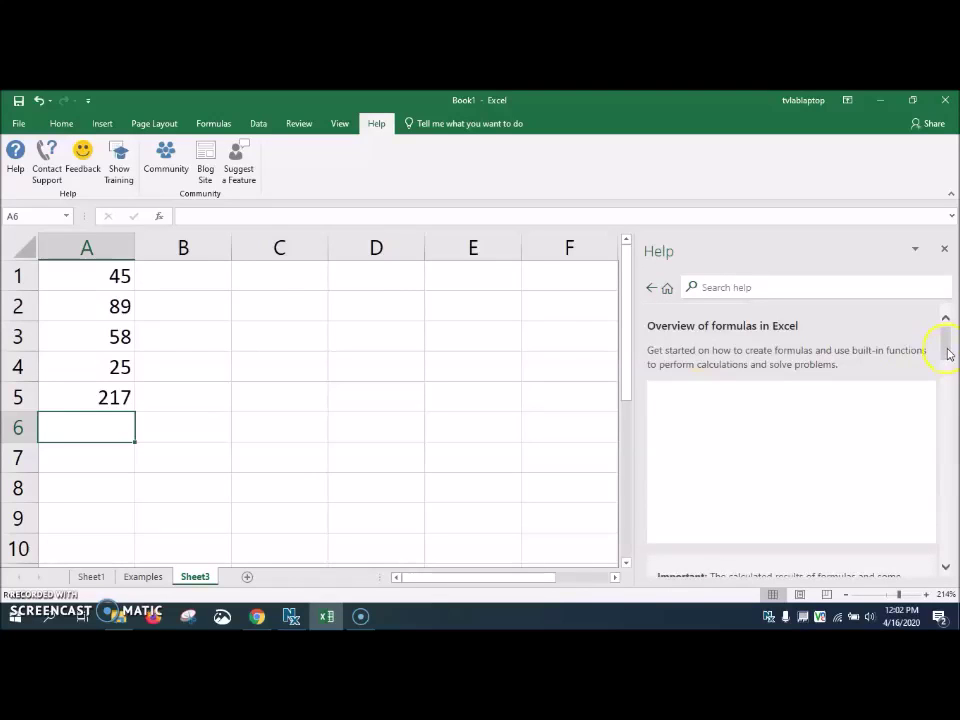
pyautogui.moveTo(949, 350)
pyautogui.mouseDown()
pyautogui.moveTo(950, 362)
pyautogui.moveTo(951, 354)
pyautogui.mouseUp()
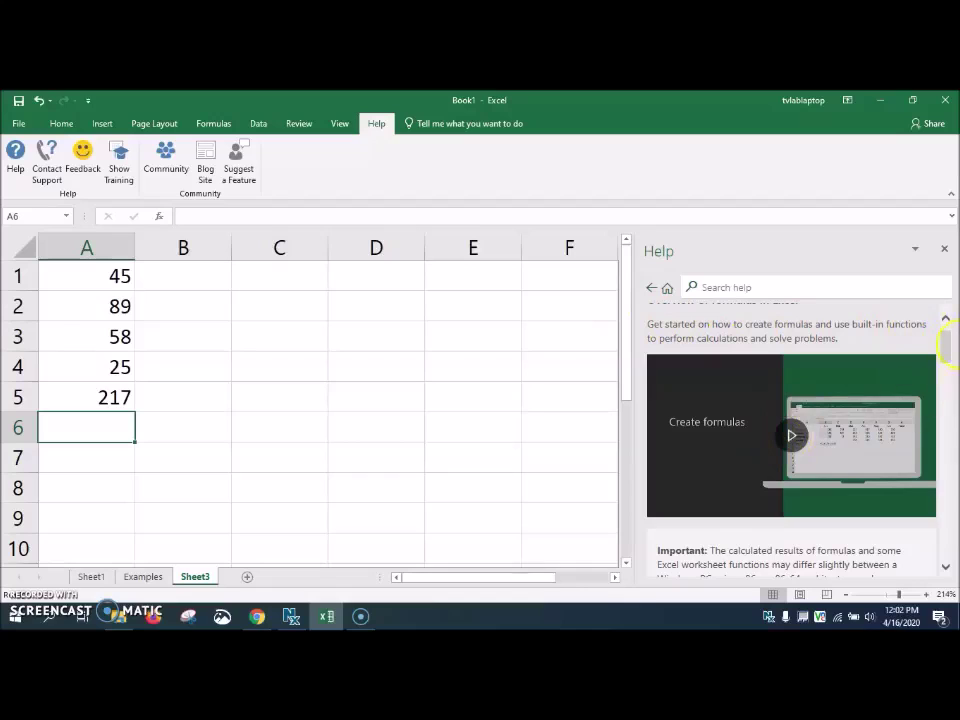
pyautogui.moveTo(945, 343); pyautogui.dragTo(956, 530)
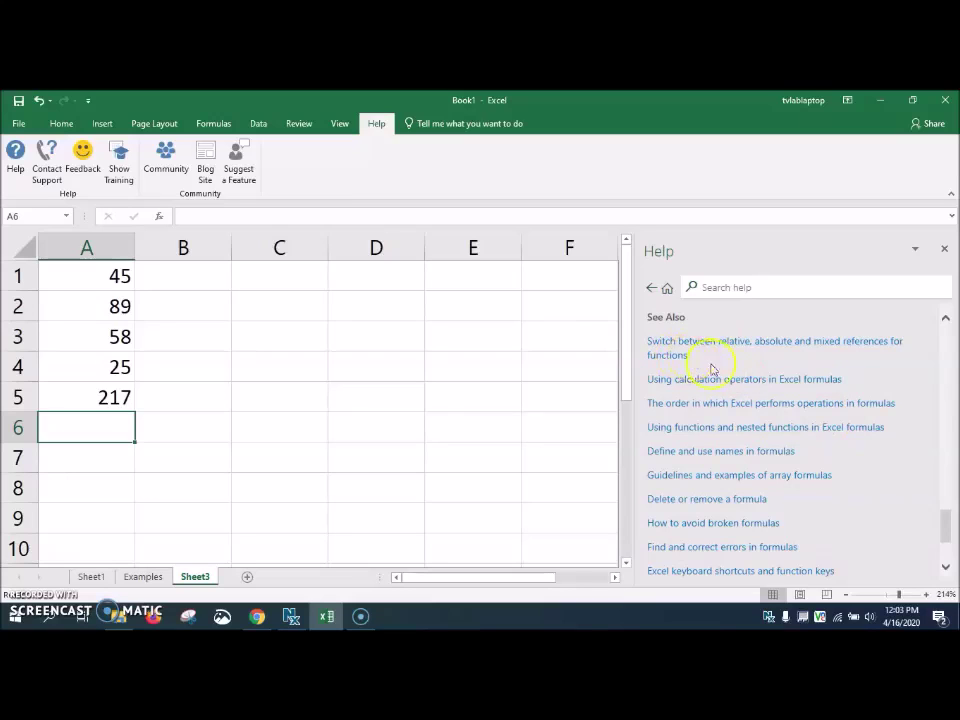
pyautogui.moveTo(945, 521); pyautogui.dragTo(948, 525)
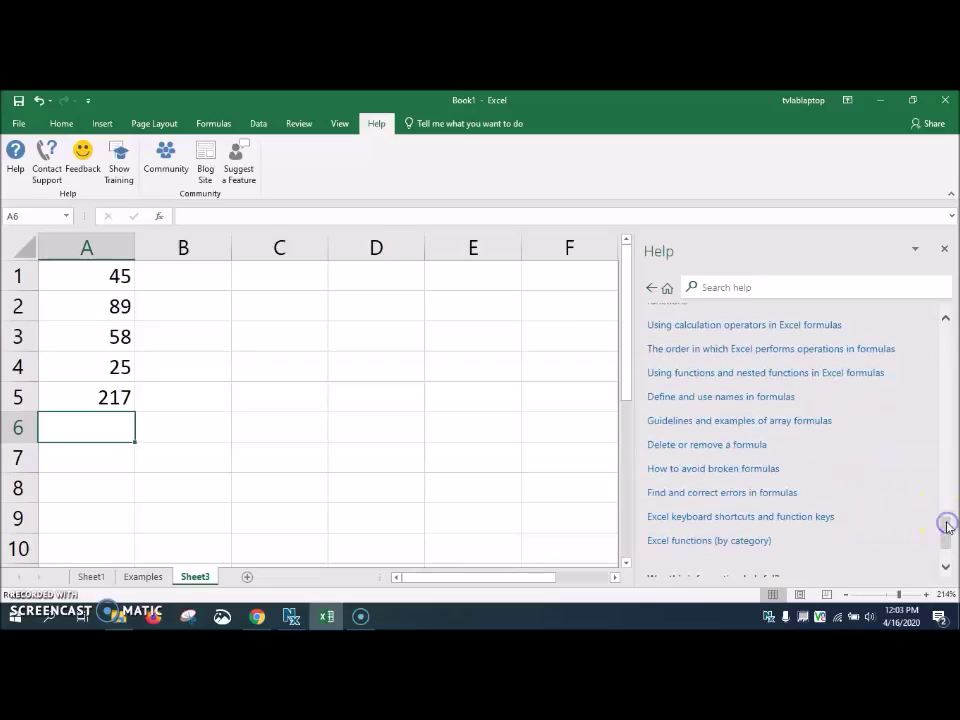